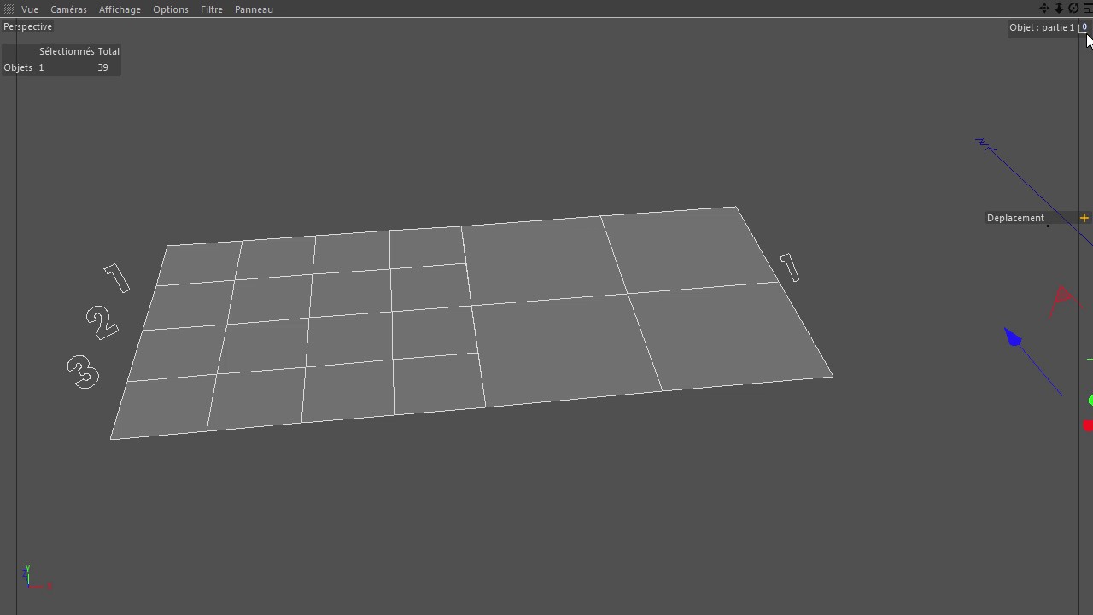
- Select in turn the two large polygons bordering the fine grid on the problem mesh, and switch to point mode
left_click_drag(1044, 8, 812, 430)
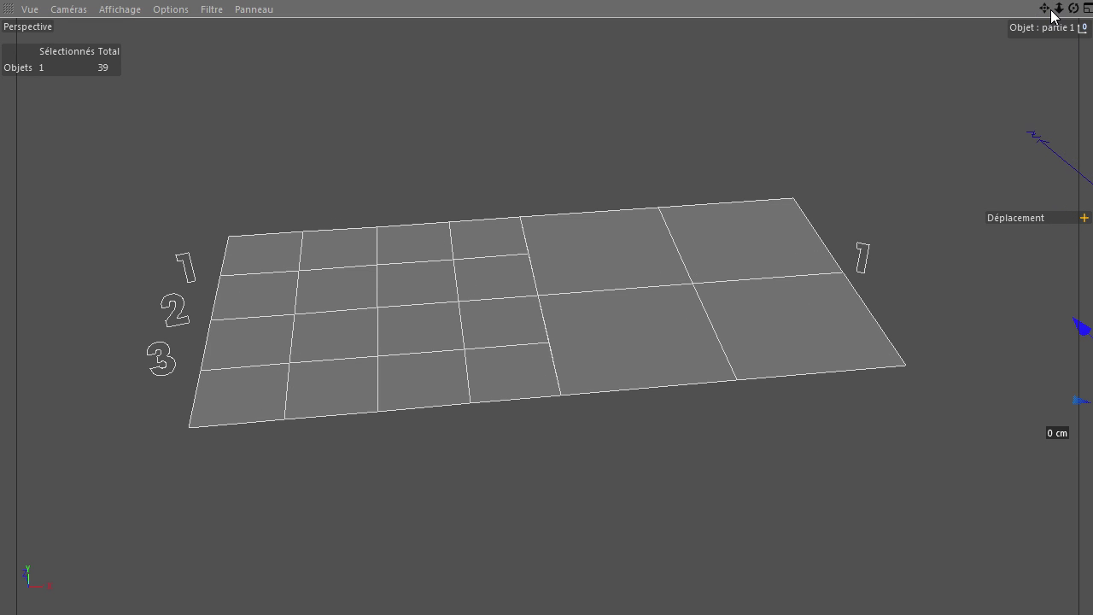
left_click_drag(1074, 8, 811, 422)
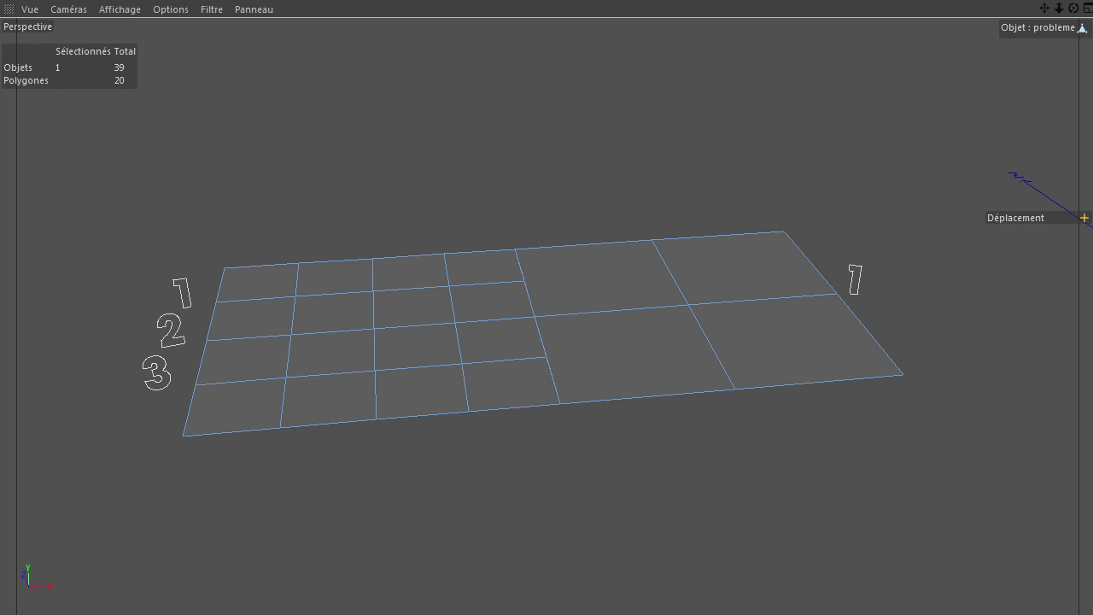
left_click(598, 275)
left_click(602, 369)
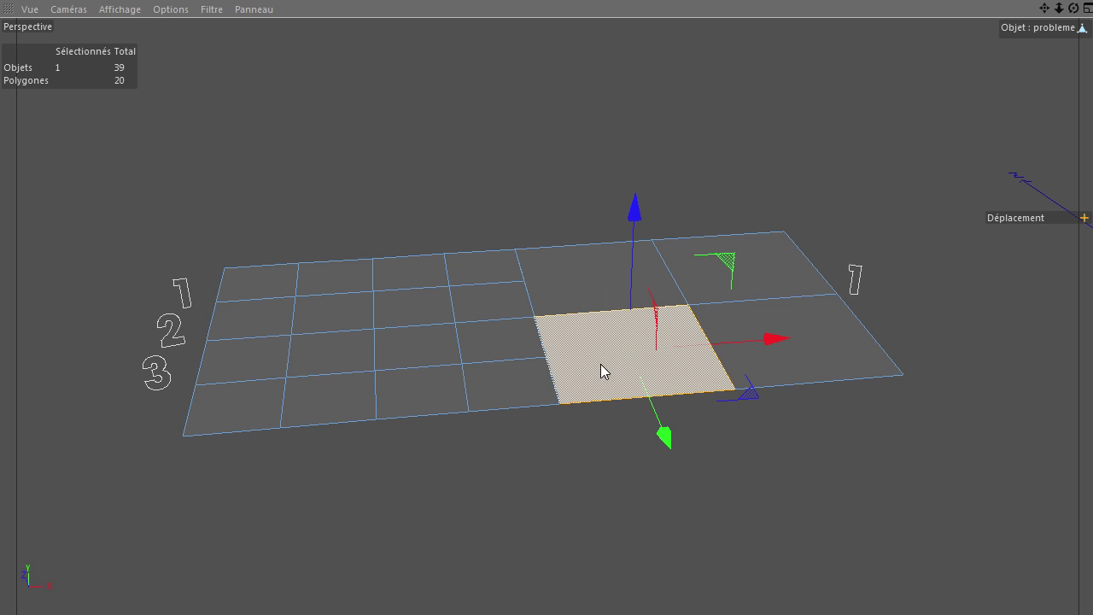
key("Return")
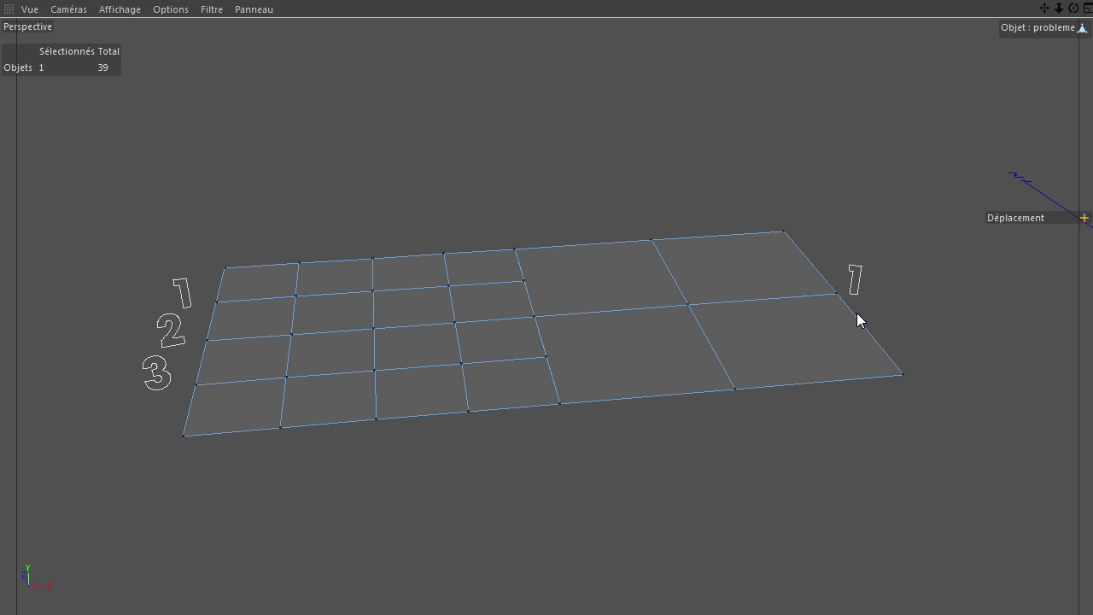
- Compare the problem mesh with the pole-based solution meshes laid out in front of it
left_click_drag(1044, 9, 821, 420)
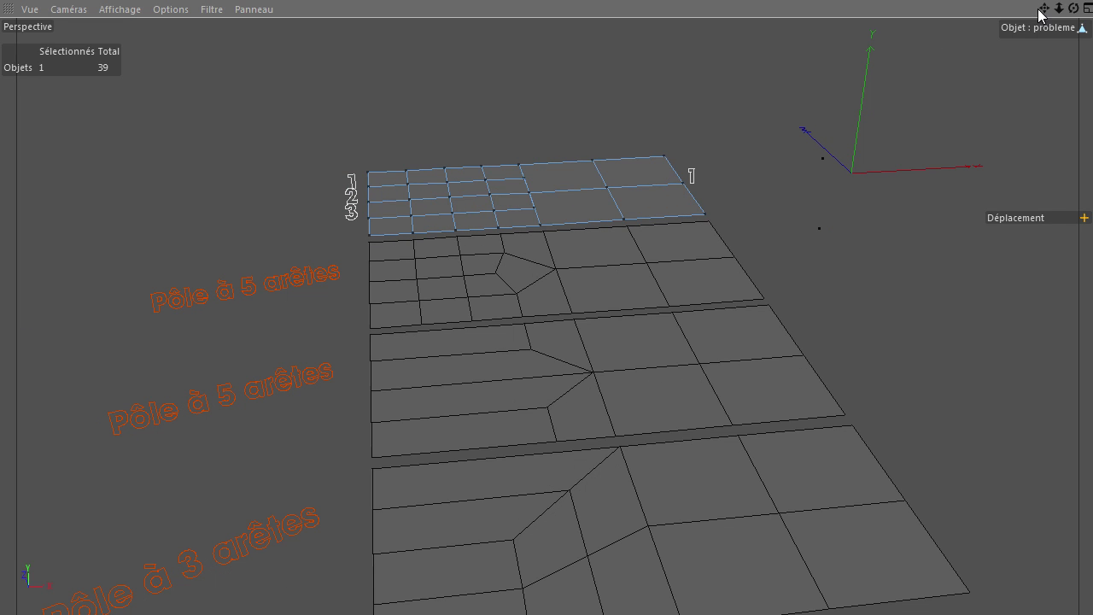
left_click_drag(812, 423, 762, 340)
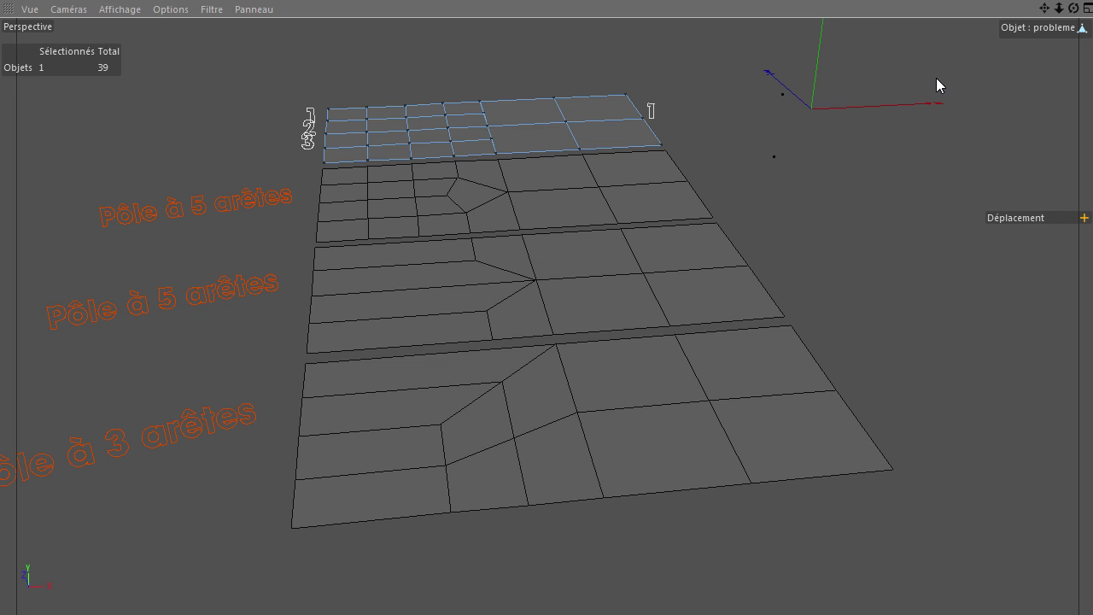
left_click_drag(1046, 8, 826, 423)
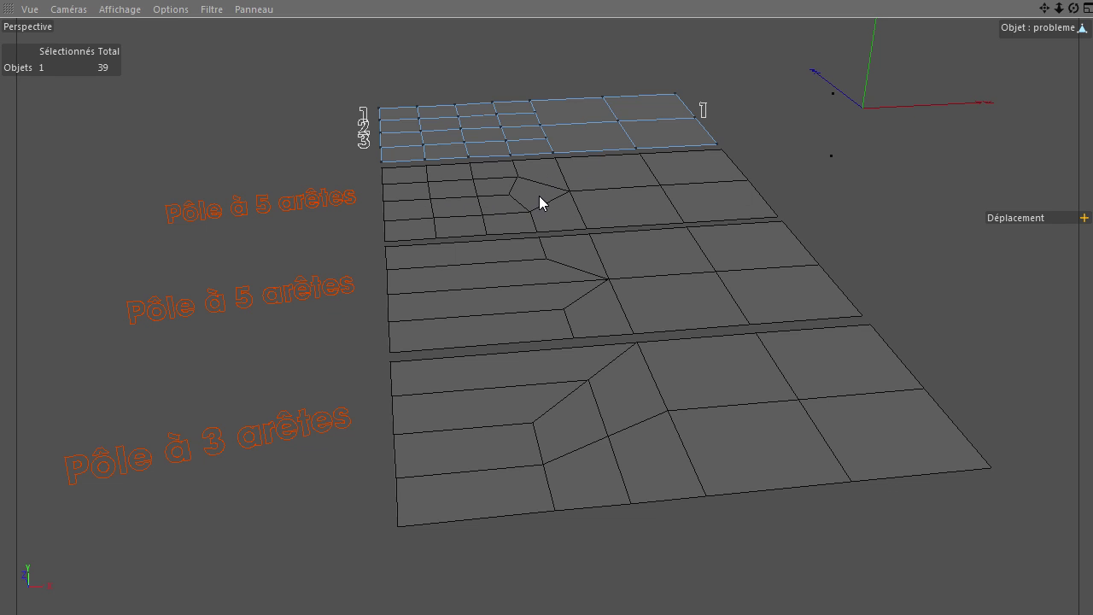
scroll(611, 221, "up", 5)
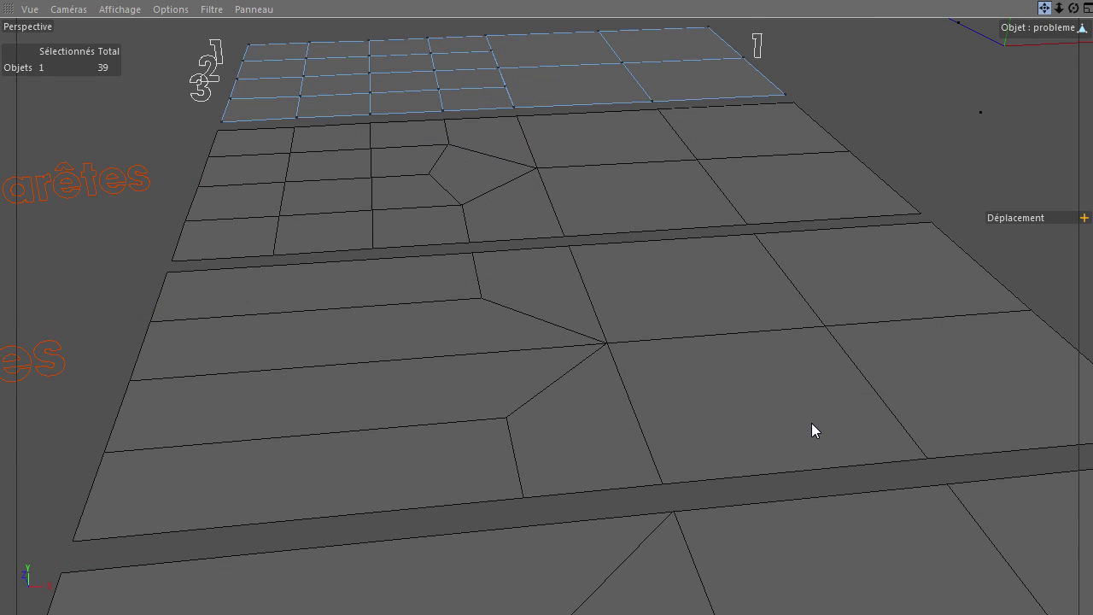
scroll(812, 423, "down", 3)
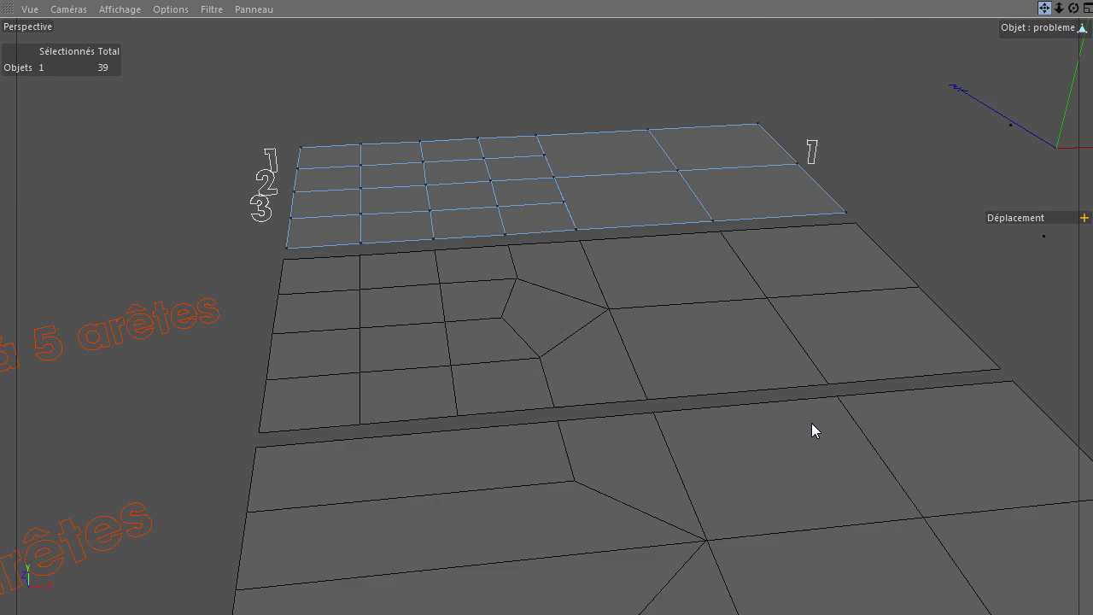
left_click_drag(1045, 8, 940, 68)
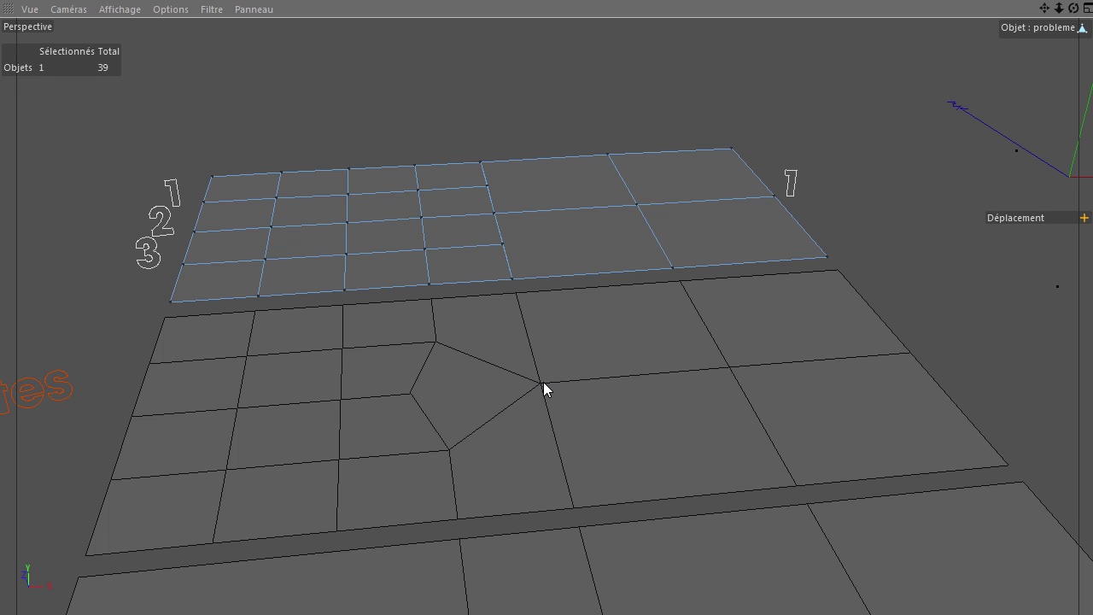
- Undo the accidental point move and brush-select the points where the fine grid meets the coarse polygons on the problem mesh
left_click_drag(488, 187, 535, 191)
key("ctrl+z")
key("9")
left_click_drag(499, 175, 496, 213)
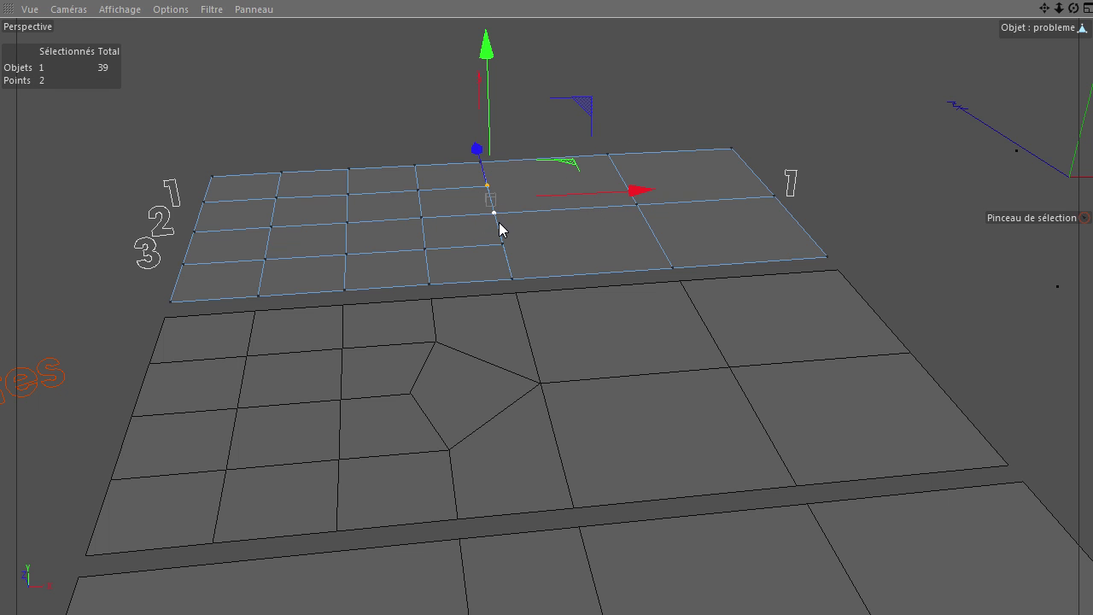
left_click(516, 246)
left_click_drag(516, 246, 495, 225)
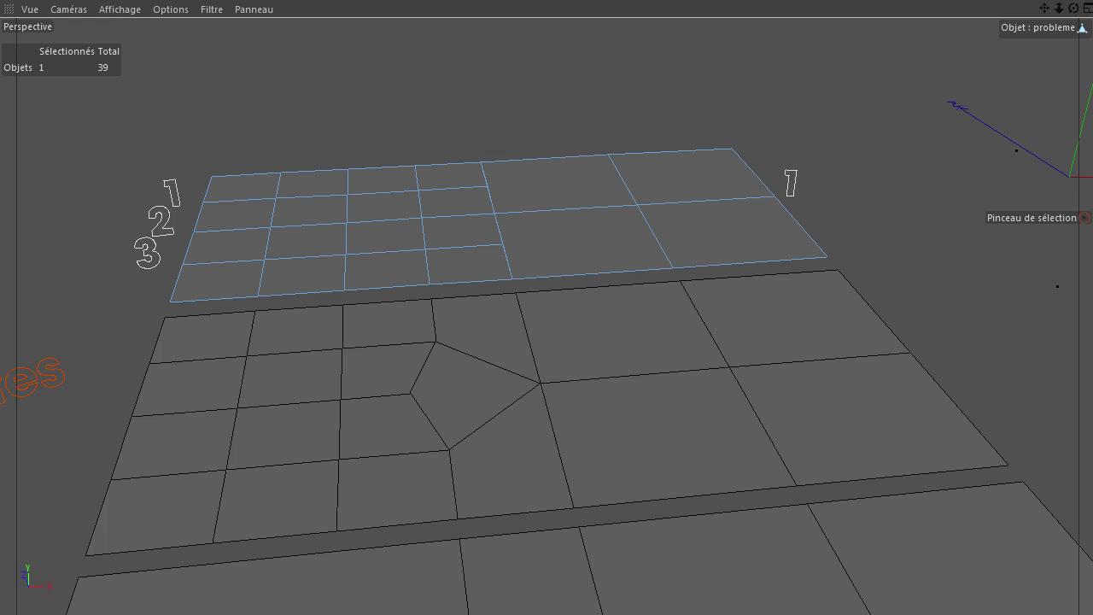
- Select the fine grid's middle edge that meets the coarse polygons, select its inner end point, and clear the selection
left_click(446, 214)
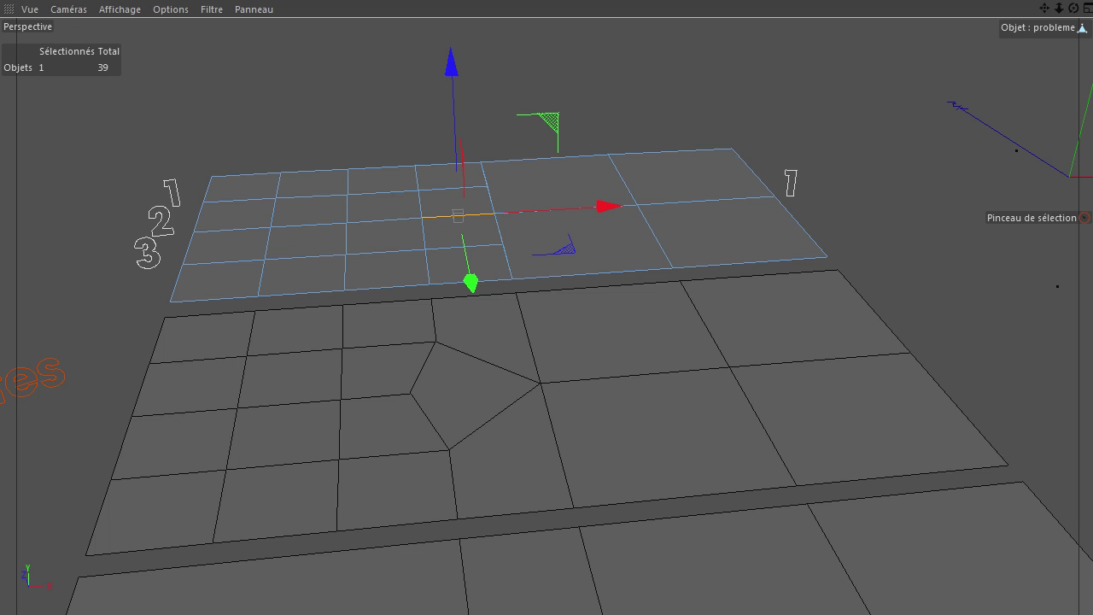
left_click(422, 218)
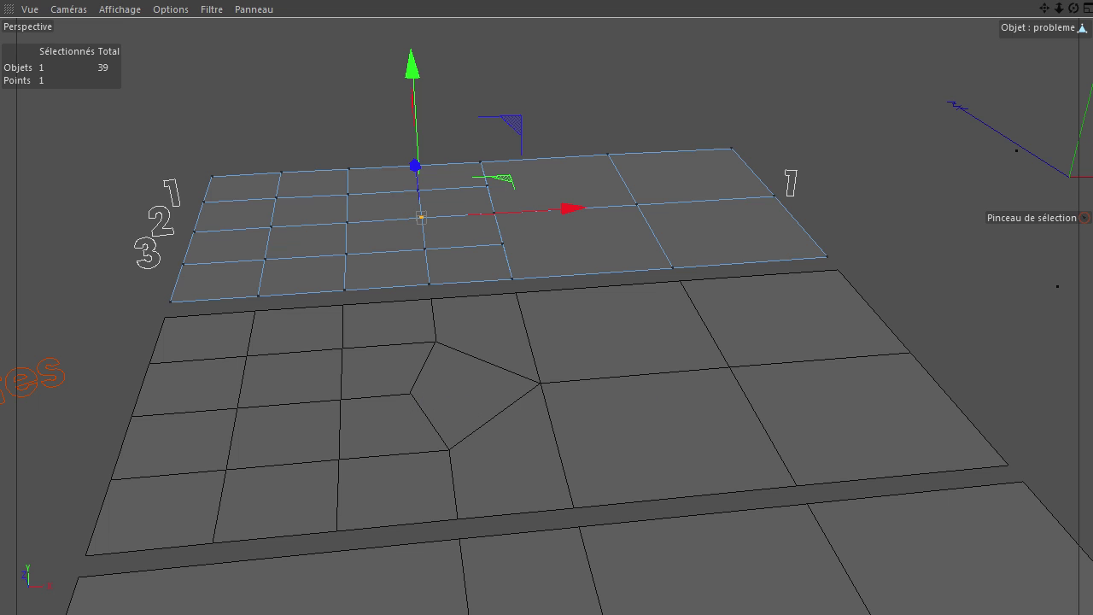
left_click(781, 356)
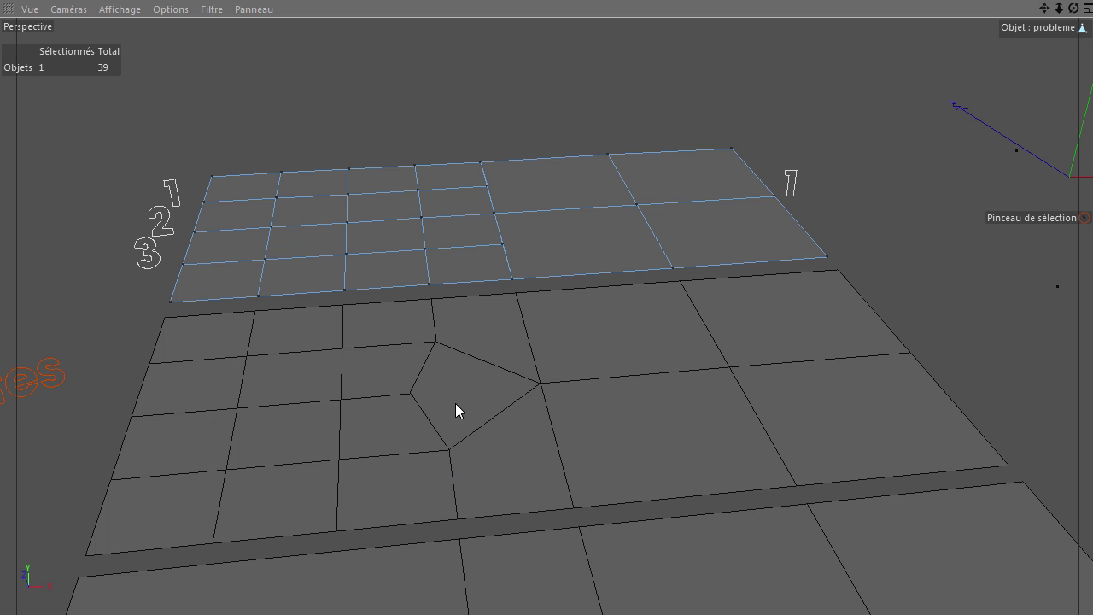
- Select in turn the three-edge inner point and the five-edge pole of solution 1, and clear the point selection
left_click_drag(460, 389, 278, 428, "alt")
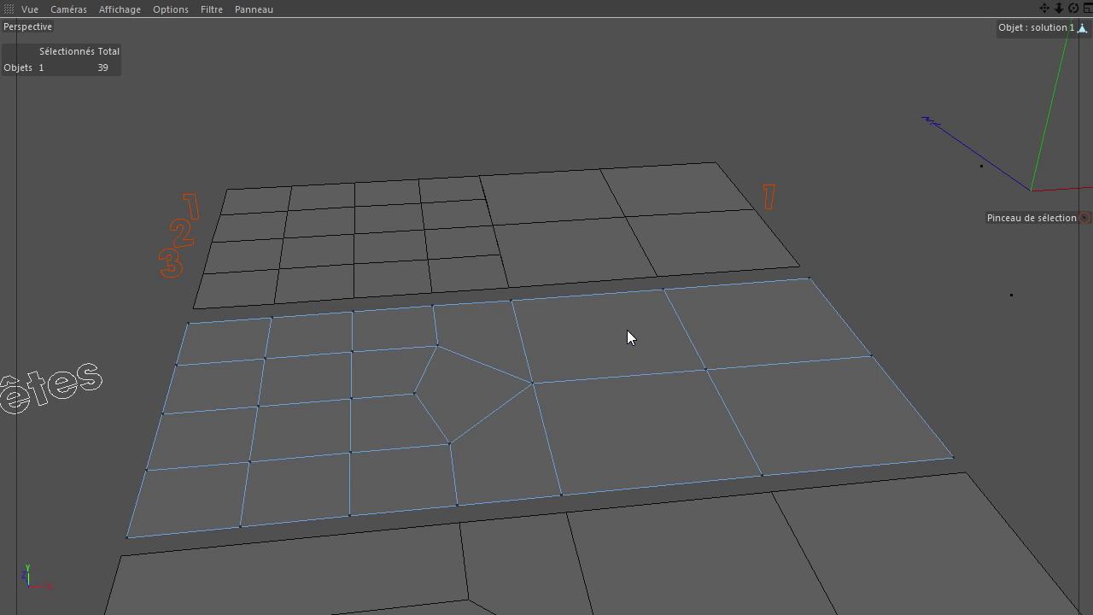
left_click(414, 396)
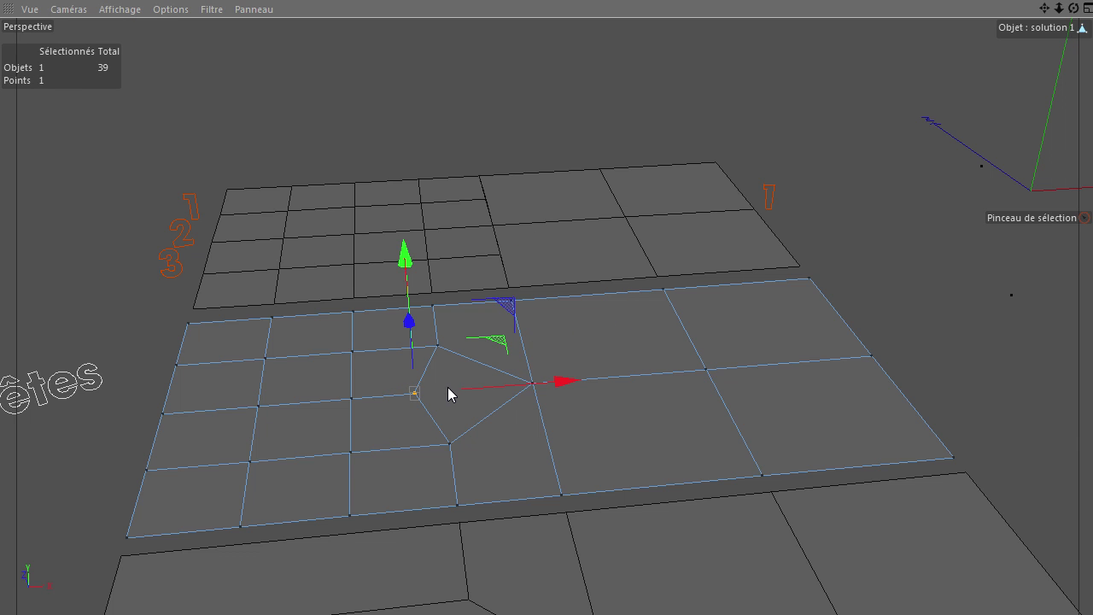
left_click_drag(417, 394, 411, 395)
left_click(1006, 338)
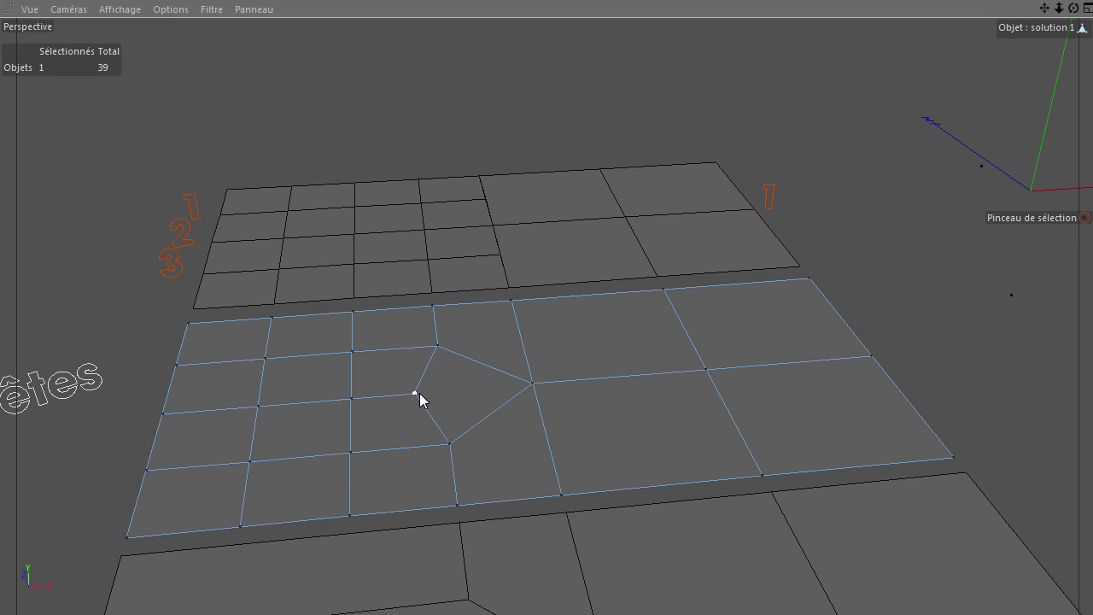
left_click(533, 384)
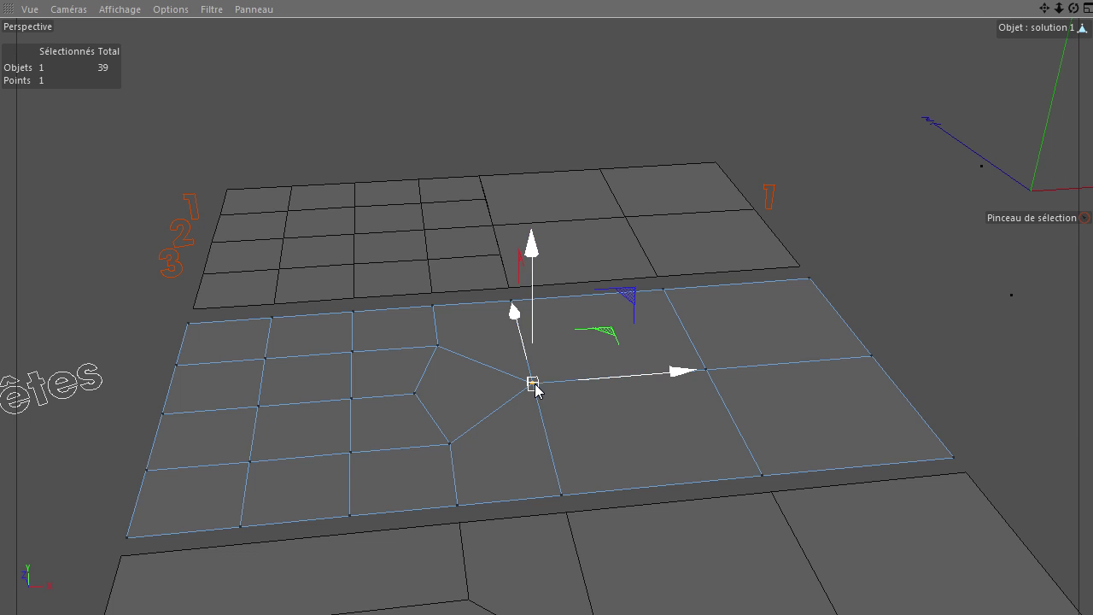
left_click(415, 394)
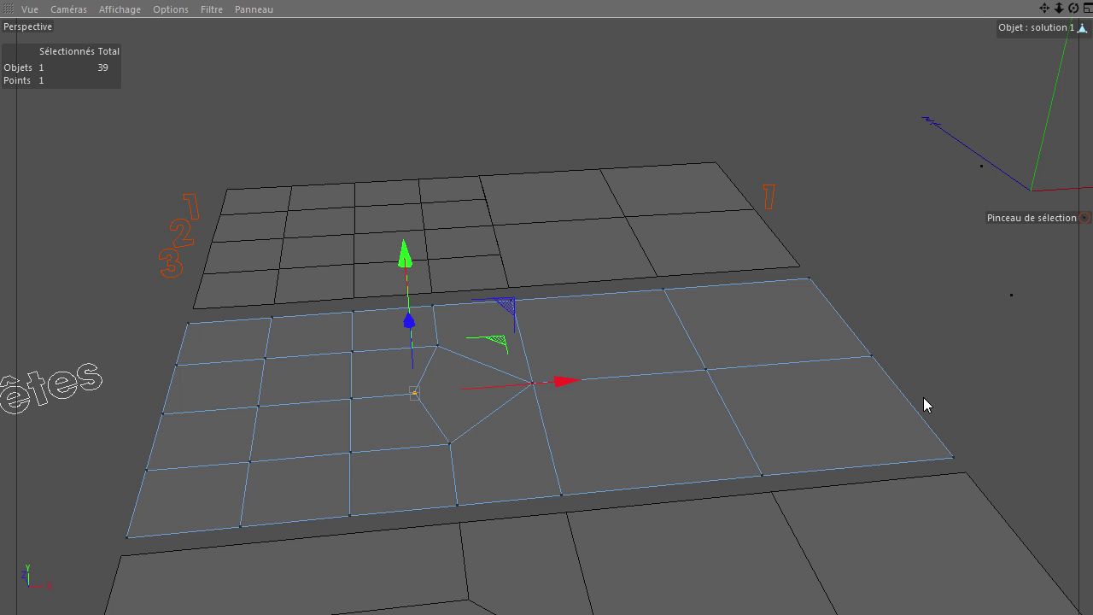
left_click(999, 354)
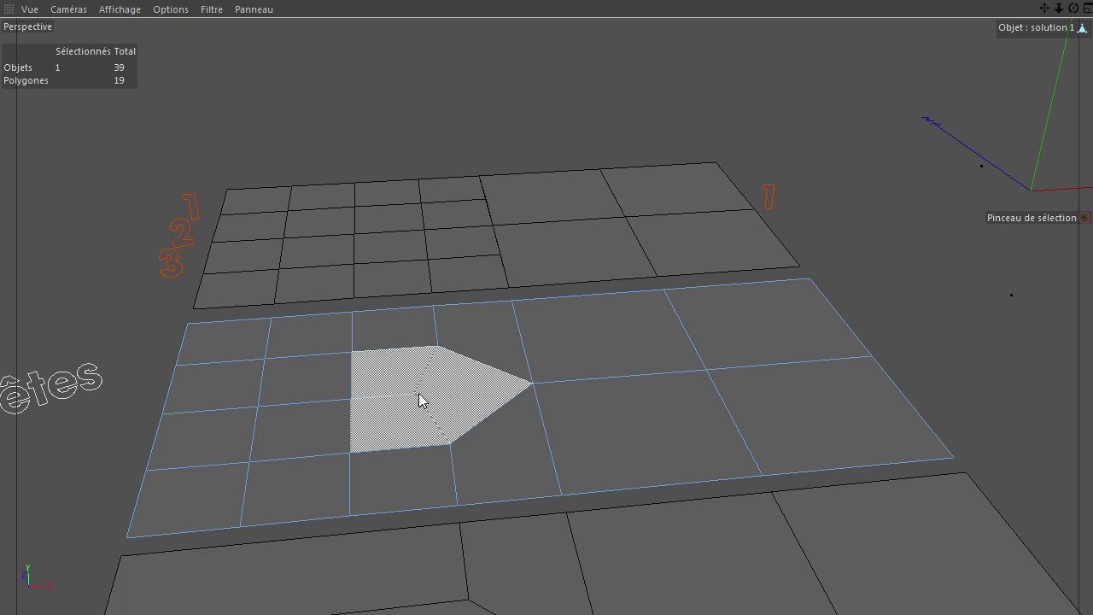
- Select the solution 1 polygon loop from the front quad beside the pole through the kite-shaped quad and along the second row
left_click(505, 475)
left_click(480, 398, "shift")
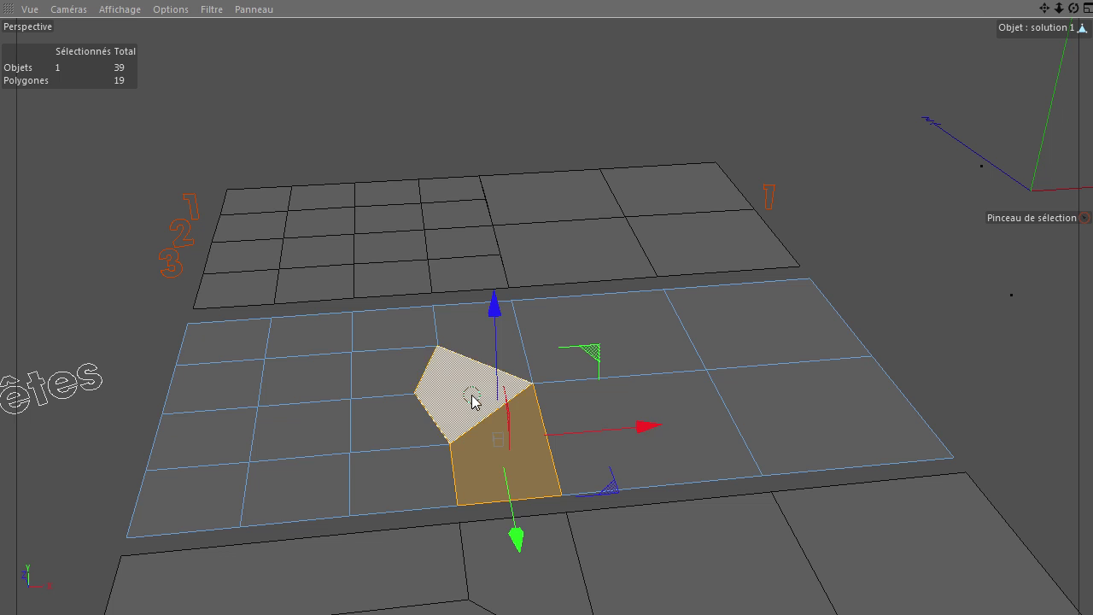
left_click(376, 383, "shift")
left_click(299, 383, "shift")
left_click(222, 387, "shift")
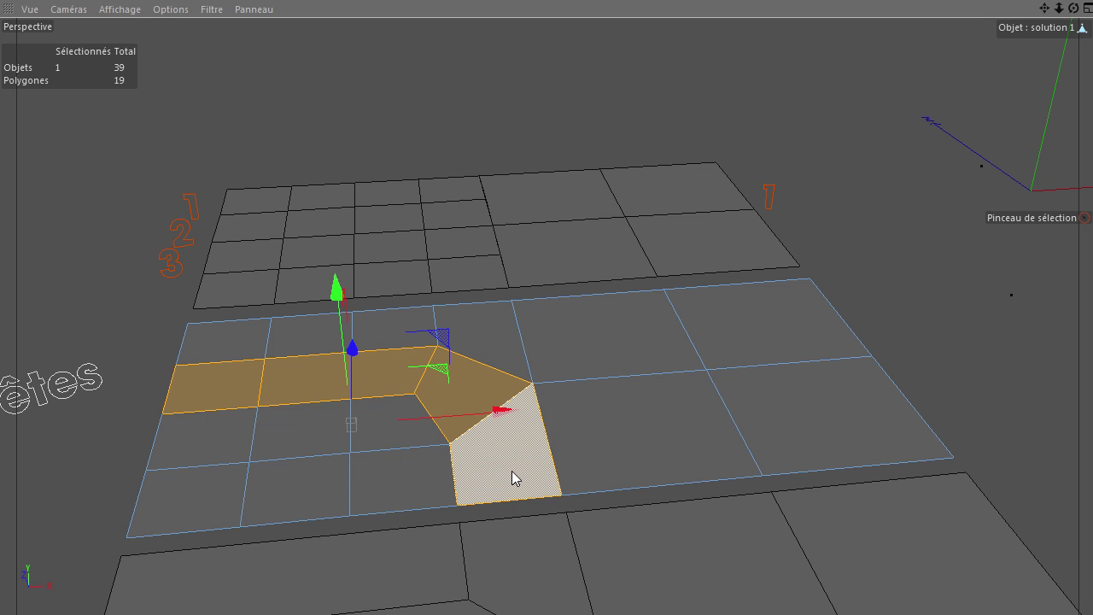
- Select the crosswise column of three solution 1 polygons passing through the kite-shaped quad, and clear the selection
left_click(494, 337)
left_click(464, 398, "shift")
left_click(485, 450, "shift")
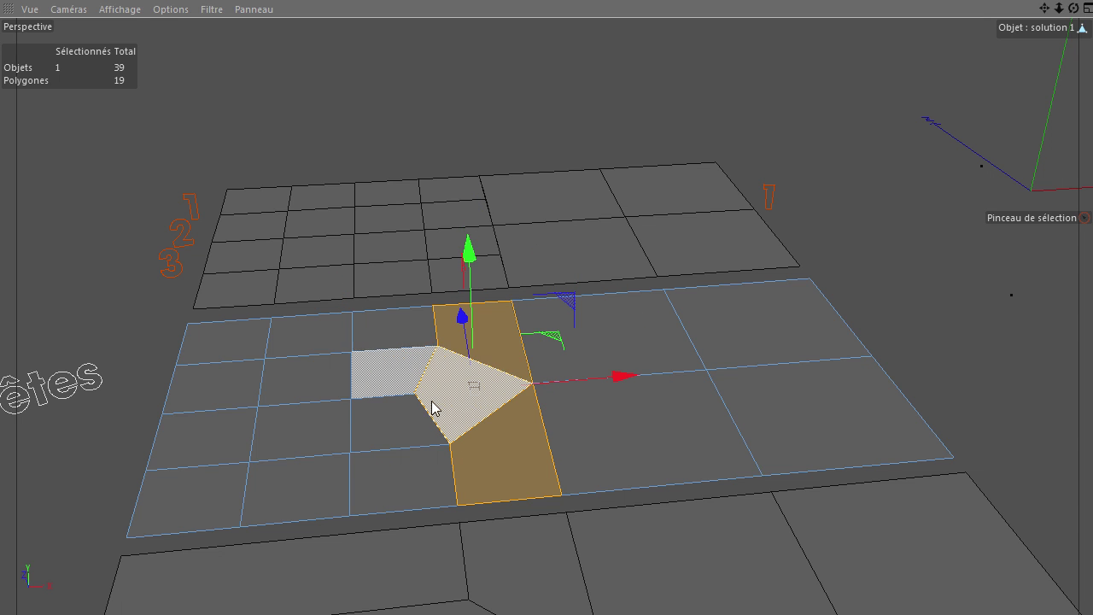
left_click(886, 245)
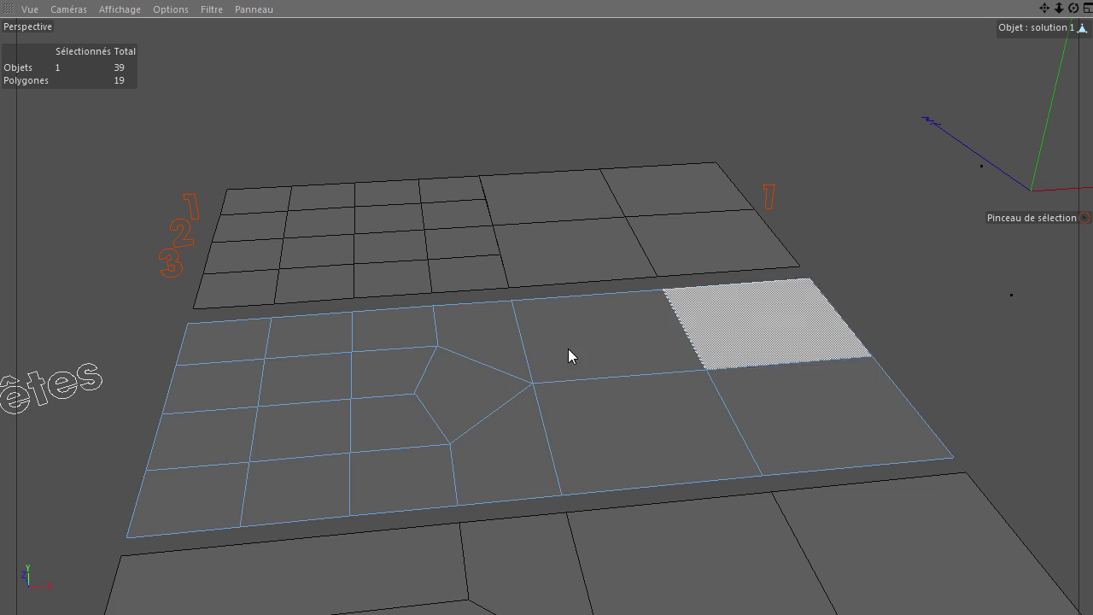
- Brush-select each of the two solution 1 polygon loops that turn through the kite-shaped quad, clearing the selection after each
mouse_move(478, 463)
left_mouse_down()
mouse_move(456, 415)
mouse_move(415, 386)
mouse_move(226, 379)
left_mouse_up()
left_click(1023, 325)
left_click(477, 349)
mouse_move(478, 348)
left_mouse_down()
mouse_move(442, 396)
mouse_move(371, 420)
mouse_move(261, 424)
left_mouse_up()
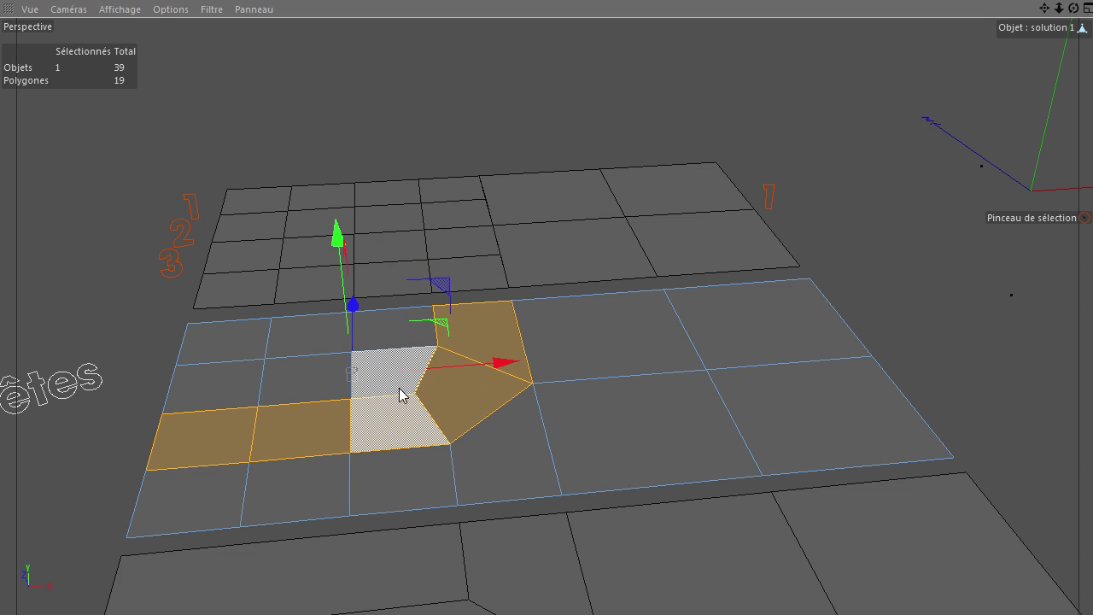
left_click(996, 282)
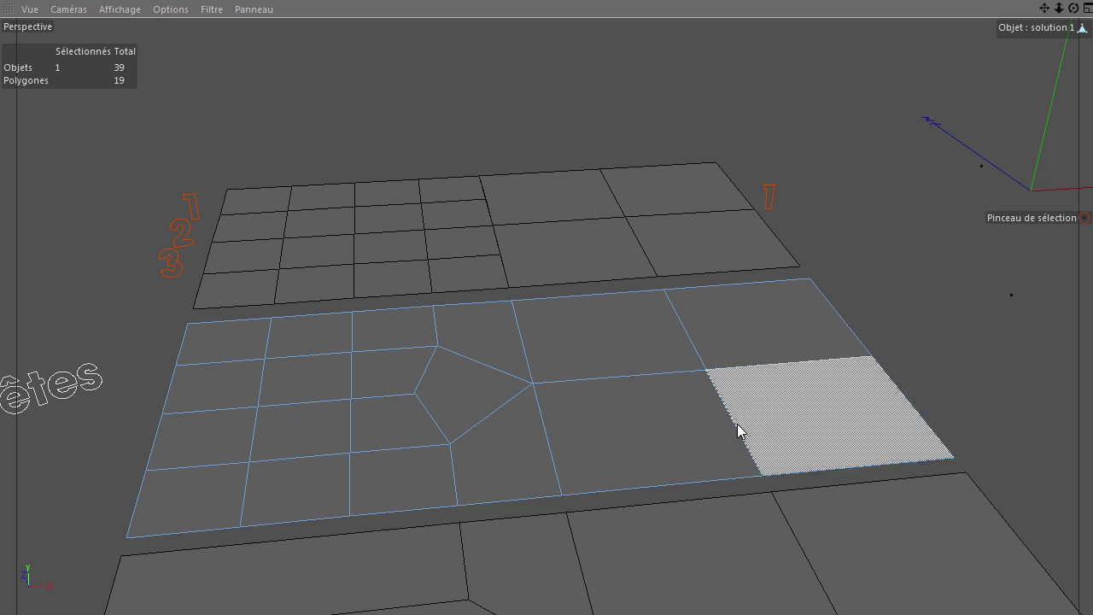
- Select both turning polygon loops of solution 1 with subdivision smoothing temporarily enabled, and clear the selection
key("q")
mouse_move(491, 344)
left_mouse_down()
mouse_move(483, 339)
mouse_move(456, 396)
mouse_move(405, 422)
mouse_move(244, 439)
left_mouse_up()
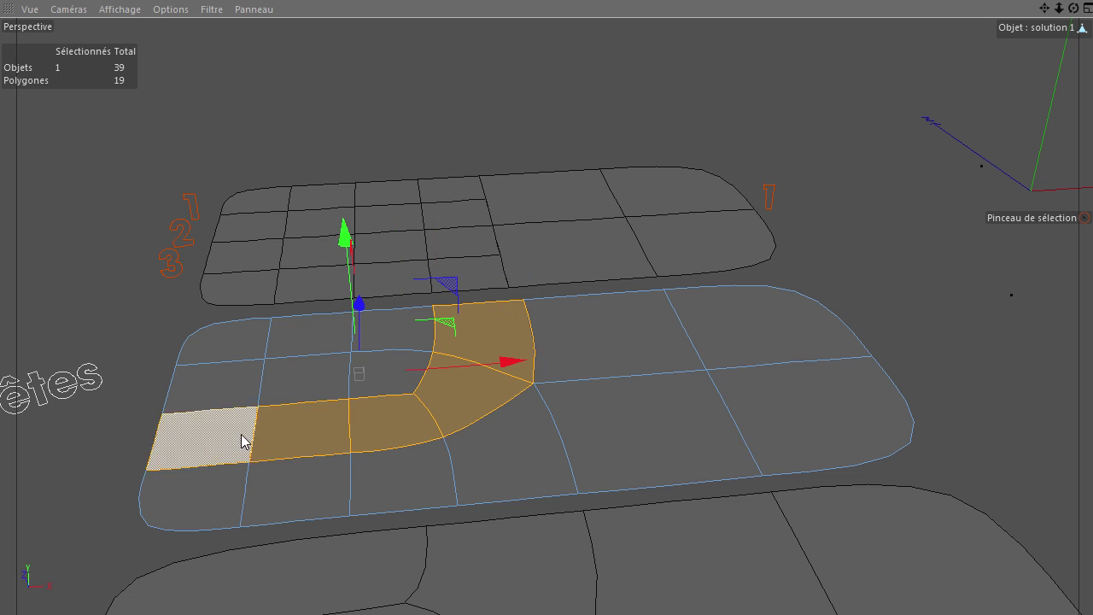
left_click(516, 466, "shift")
mouse_move(444, 416)
left_mouse_down("shift")
mouse_move(383, 384)
mouse_move(213, 384)
left_mouse_up("shift")
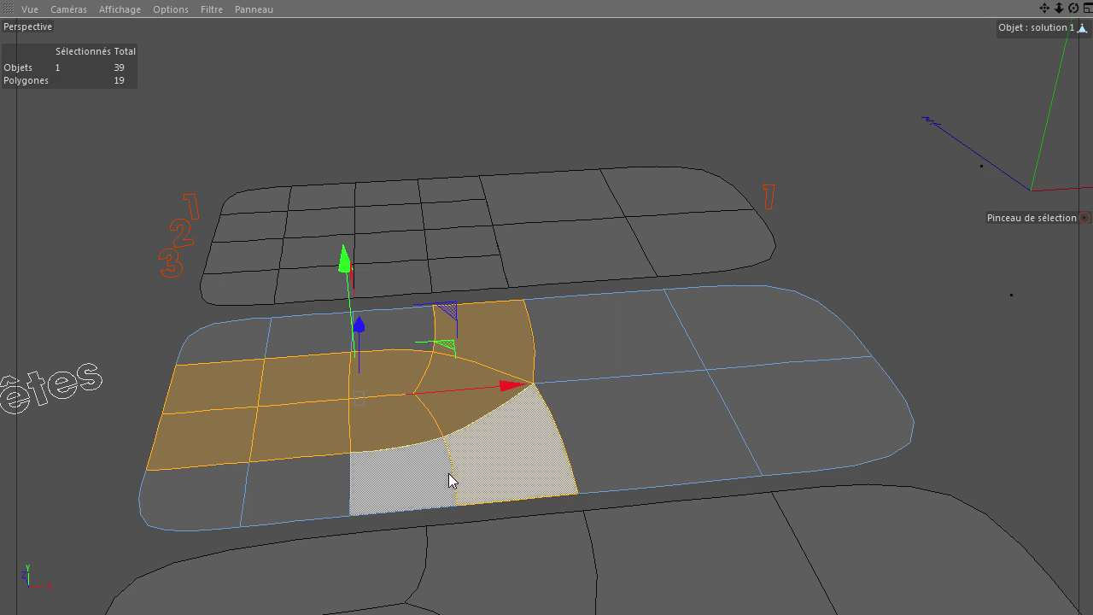
left_click(987, 294)
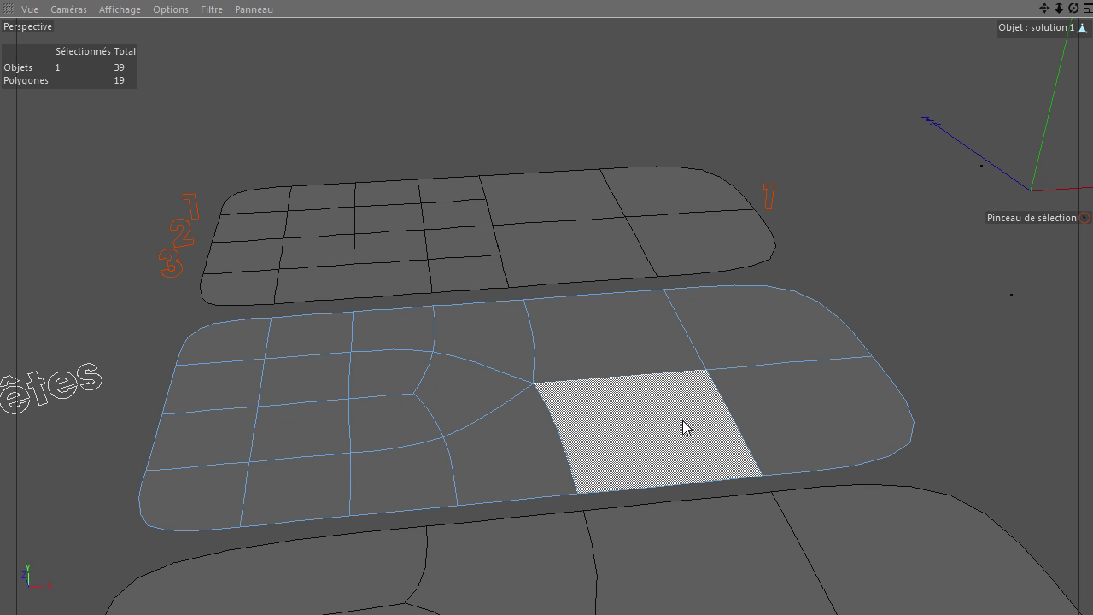
key("q")
- Select the polygons of solution 2 that run along its two middle rows and turn around the five-edge pole
scroll(559, 381, "down", 2)
left_click_drag(1046, 9, 815, 419)
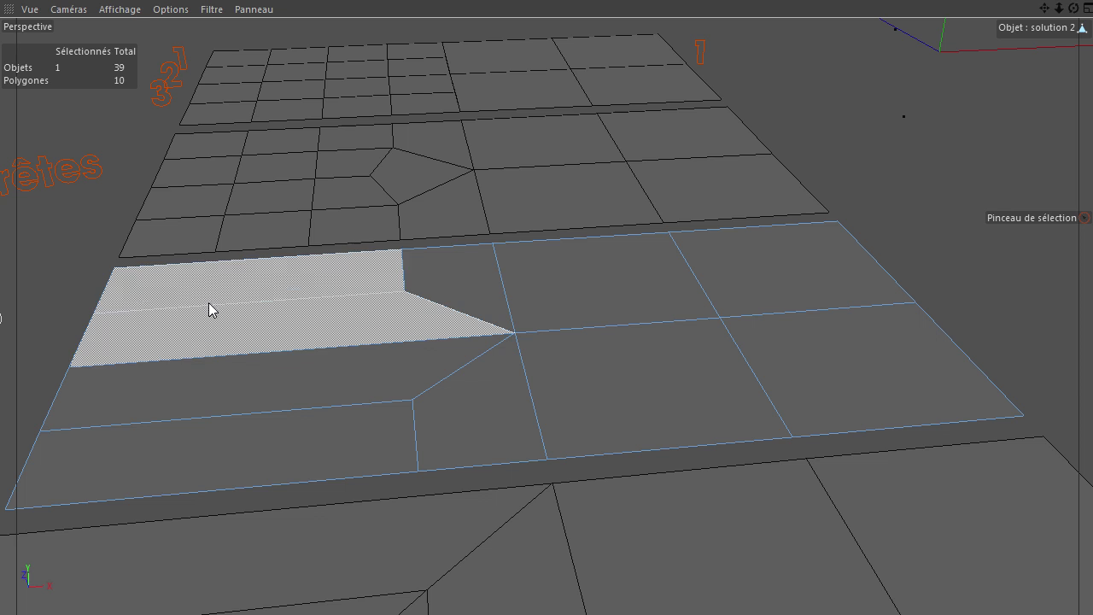
left_click(480, 306)
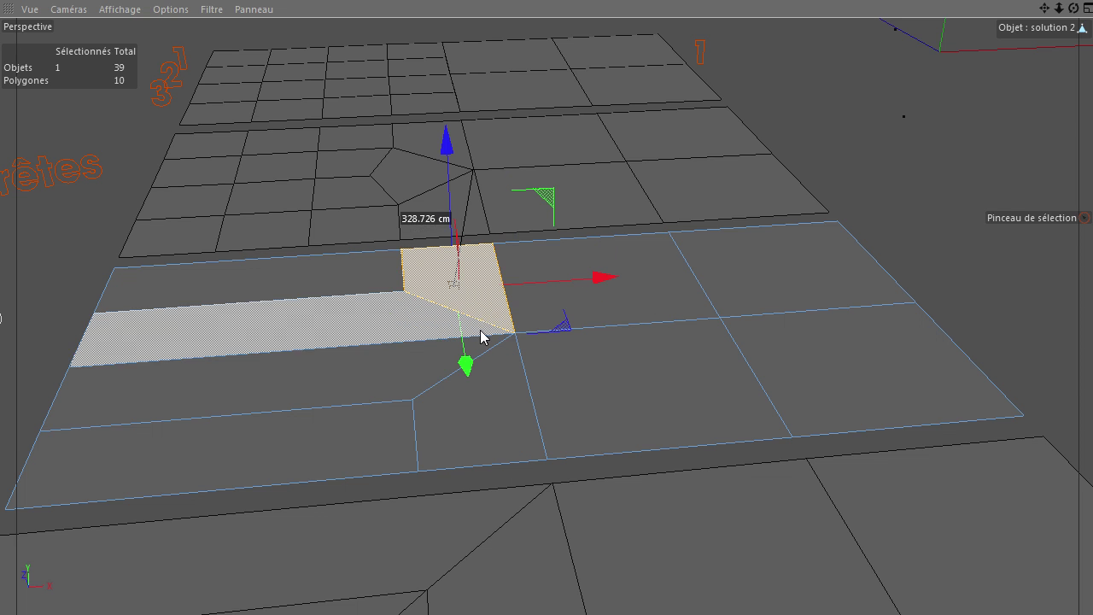
left_click(491, 399)
left_click(366, 354, "shift")
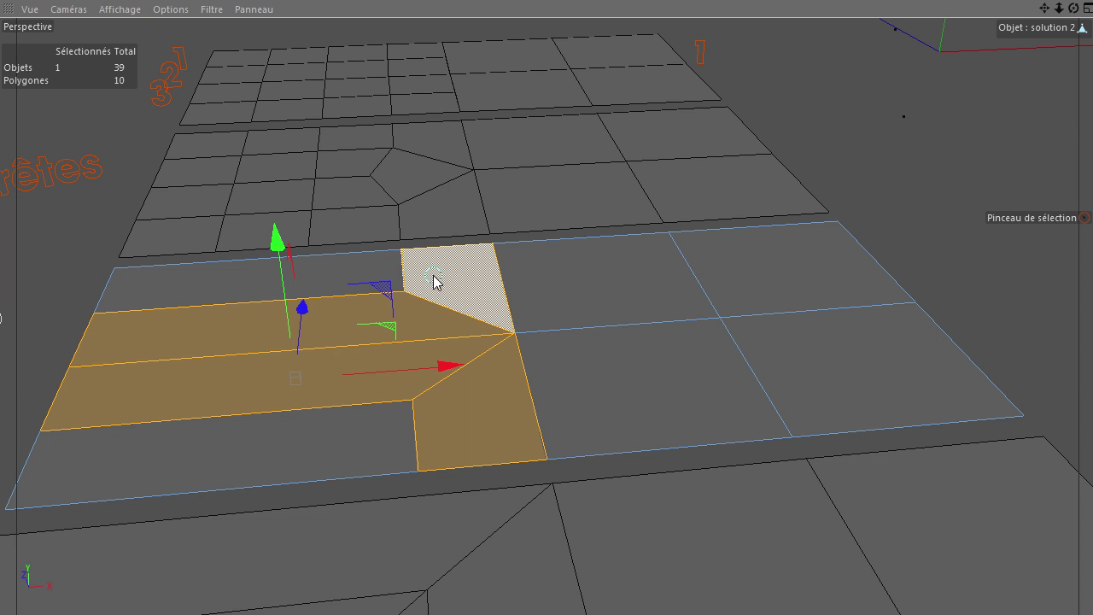
- Clear the polygon selection and select all points of the solution 2 mesh
left_click(977, 242)
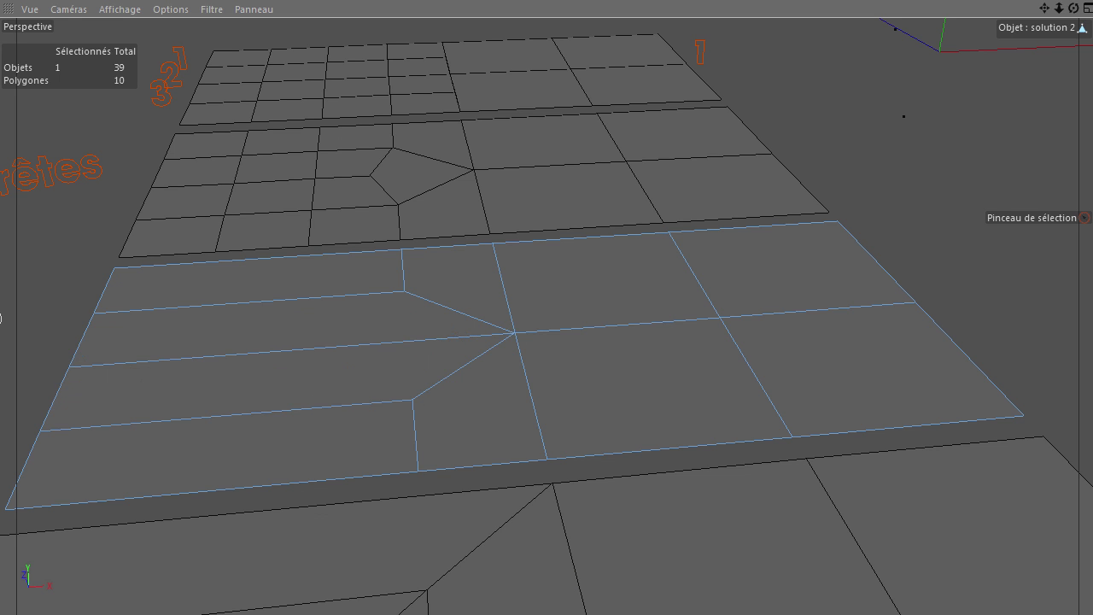
left_click(0, 318)
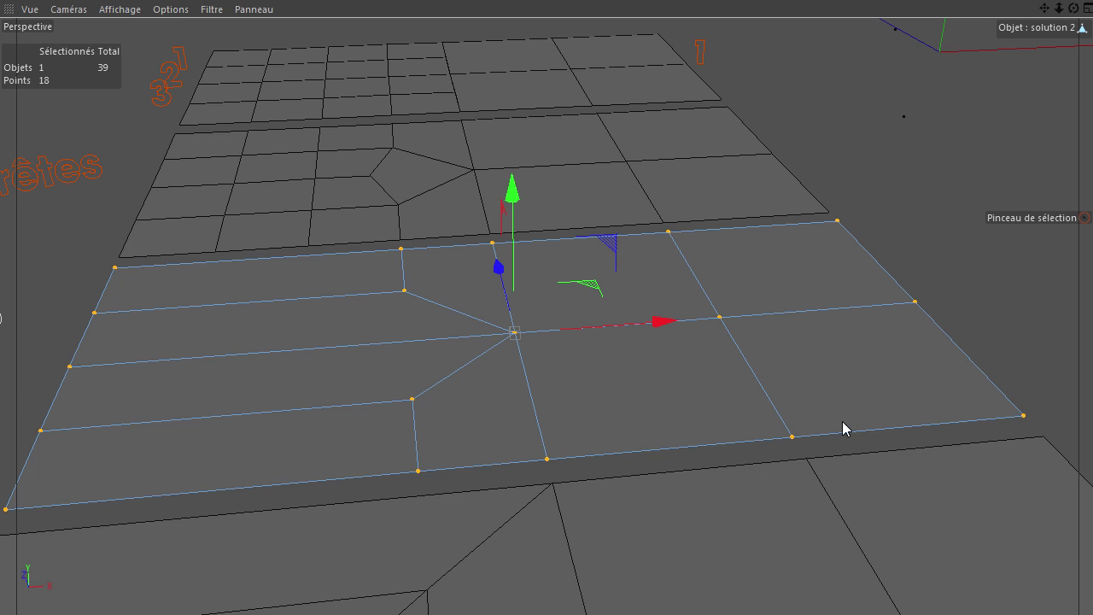
- Clear the point selection, enable subdivision smoothing, and select the solution 2 polygons turning around the pole toward the near edge, clearing them at the end
left_click(949, 171)
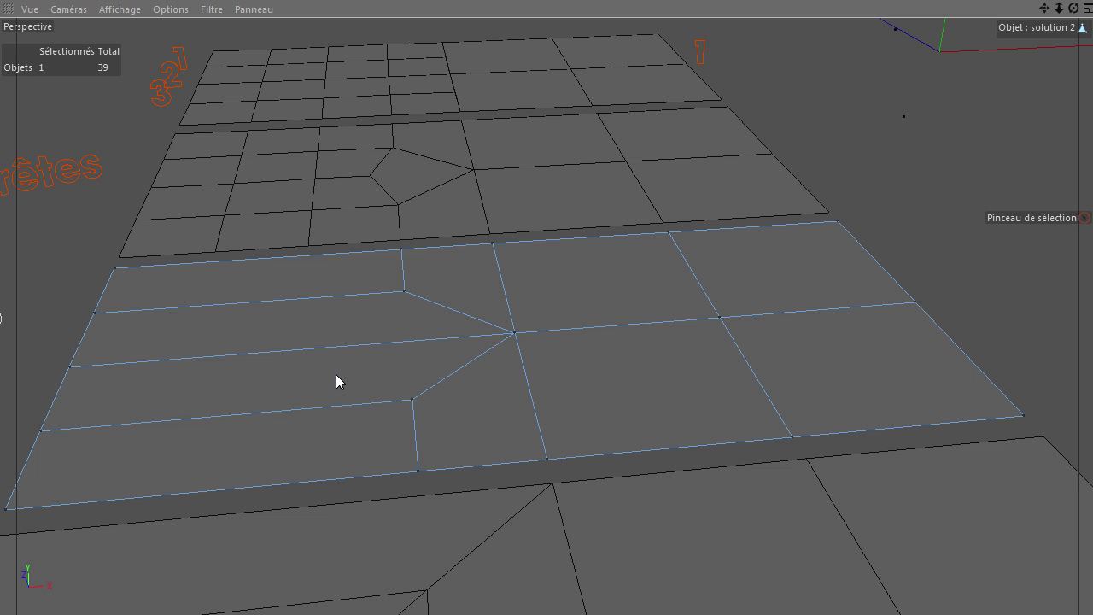
key("q")
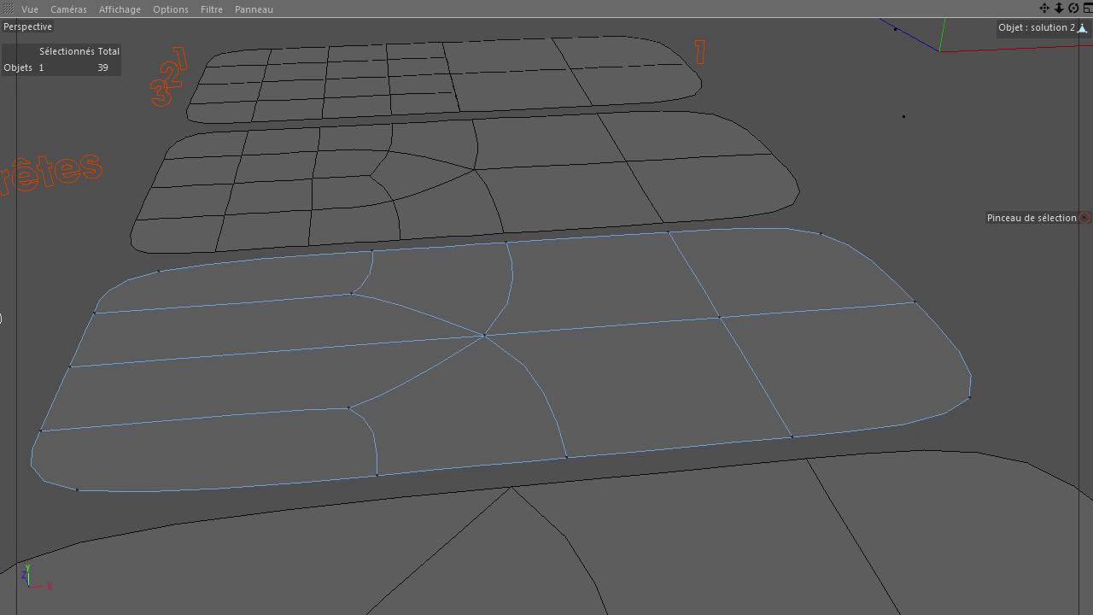
left_click(461, 389)
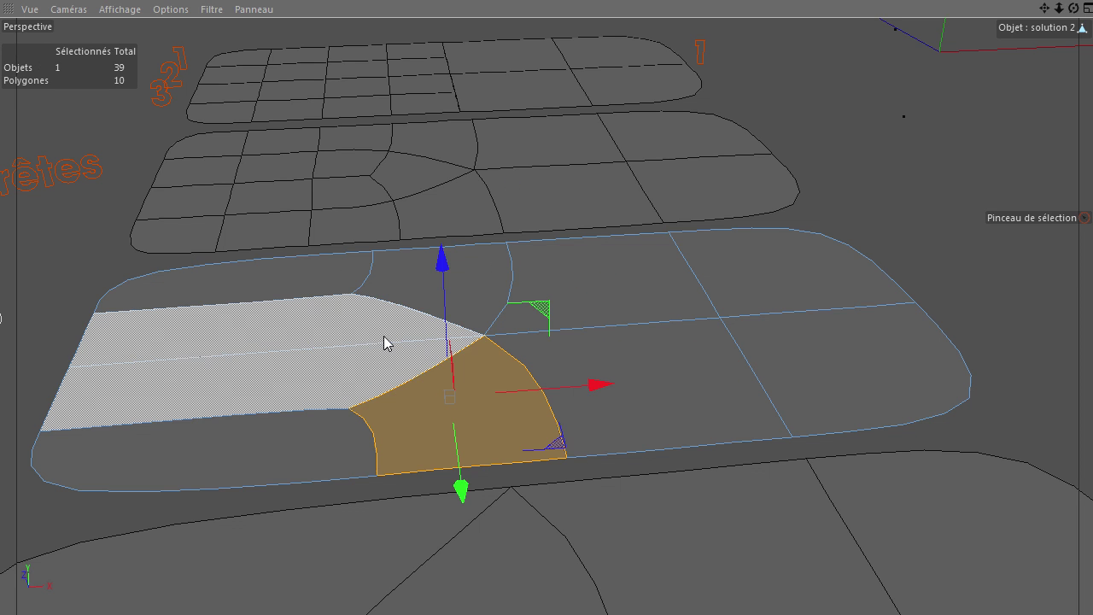
left_click(363, 349, "shift")
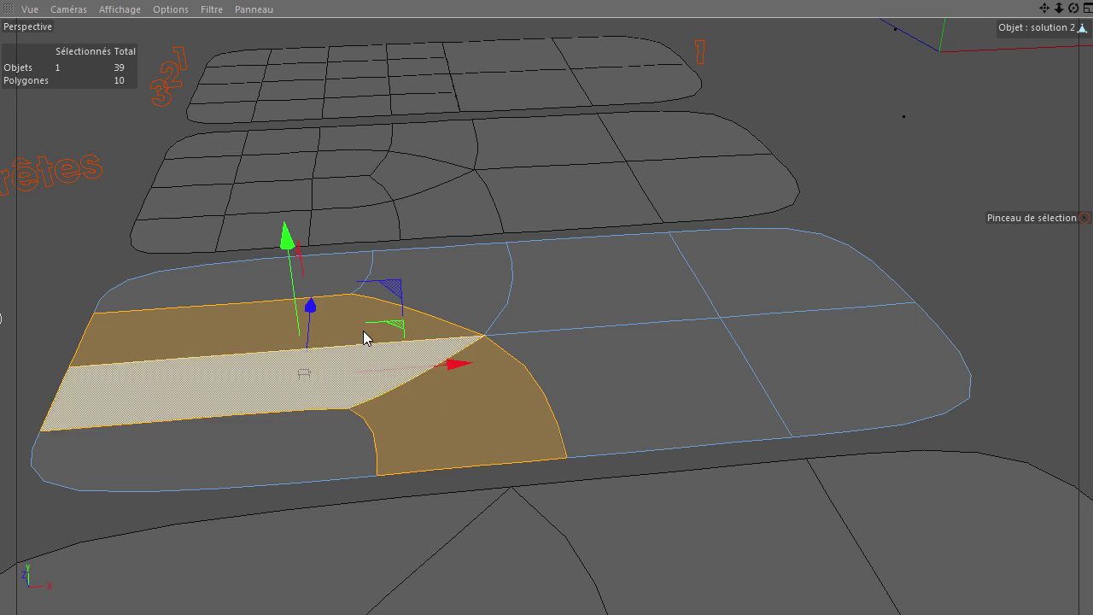
left_click(64, 267)
- Select the solution 2 polygons turning around the pole toward the far edge, clear the selection, and turn off subdivision smoothing
left_click(431, 292)
left_click(359, 329, "shift")
left_click(325, 388, "shift")
left_click(962, 217)
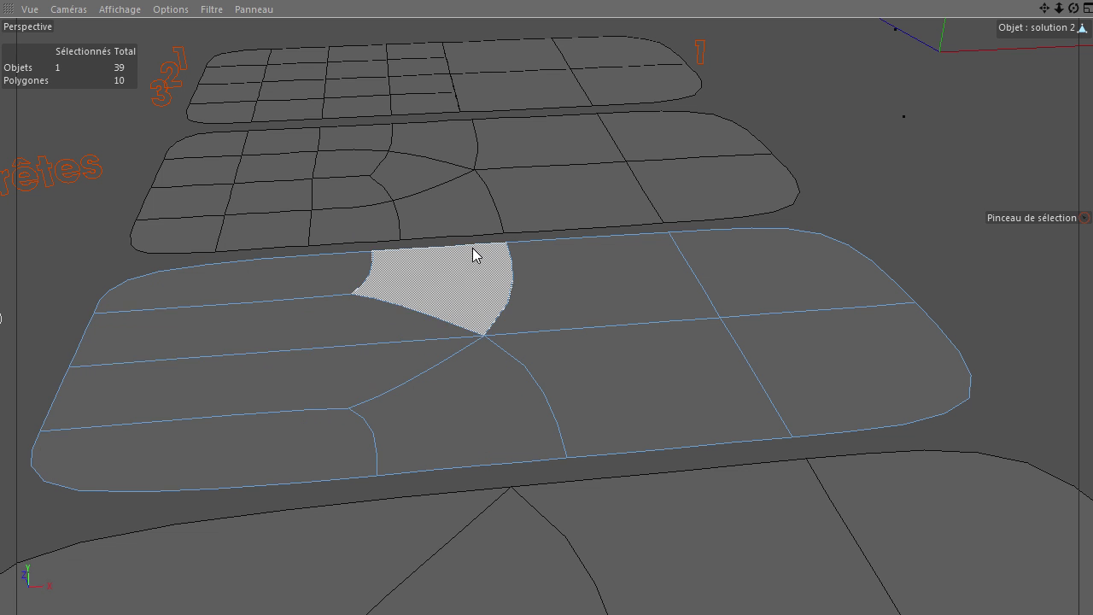
key("q")
- Select the unsmoothed solution 3 polygon loop that turns at the three-edge pole toward the near edge, and clear the selection
scroll(678, 269, "down", 6)
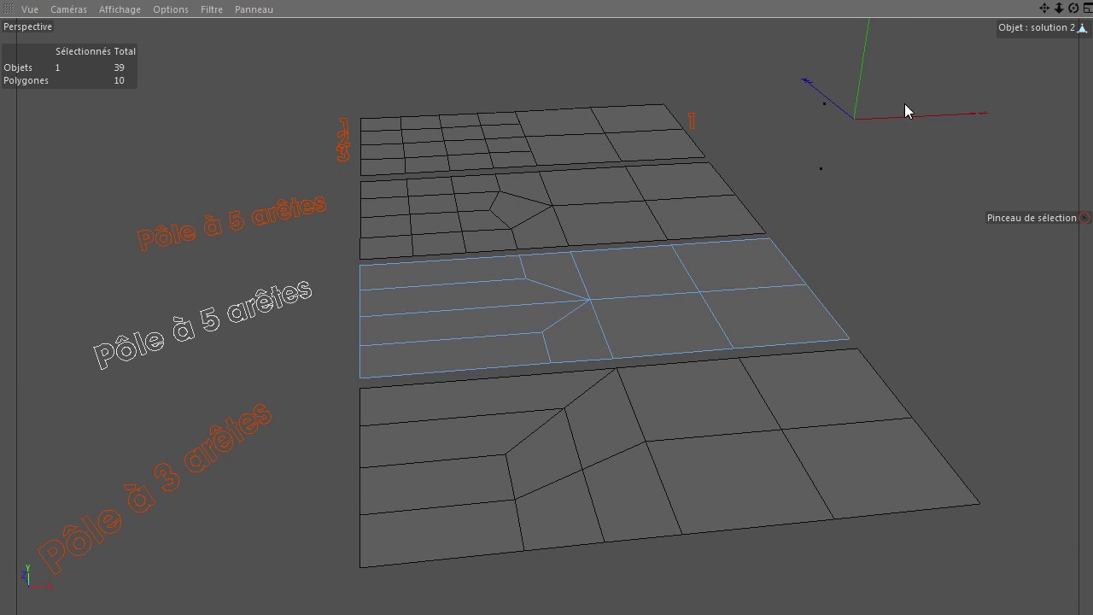
mouse_move(1044, 9)
left_mouse_down()
mouse_move(811, 423)
mouse_move(1036, 17)
left_mouse_up()
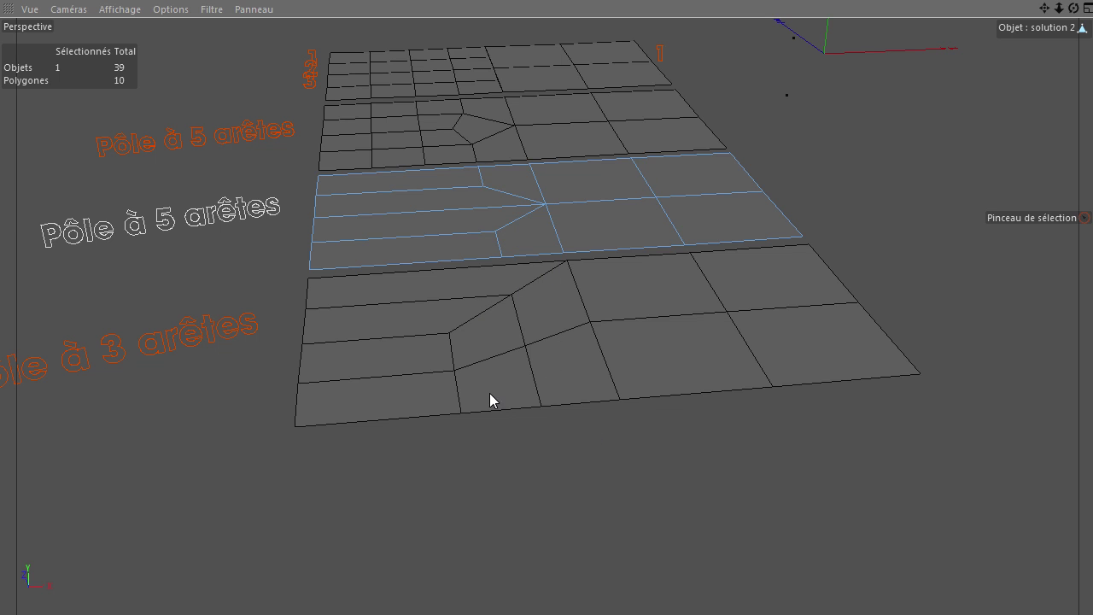
scroll(477, 404, "up", 5)
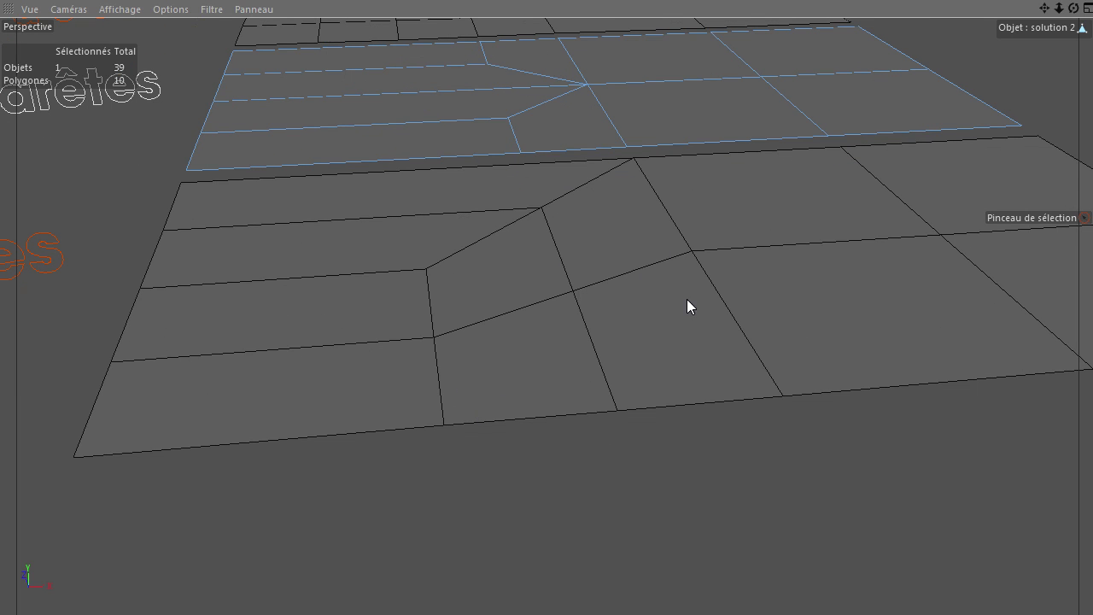
scroll(606, 324, "down", 1)
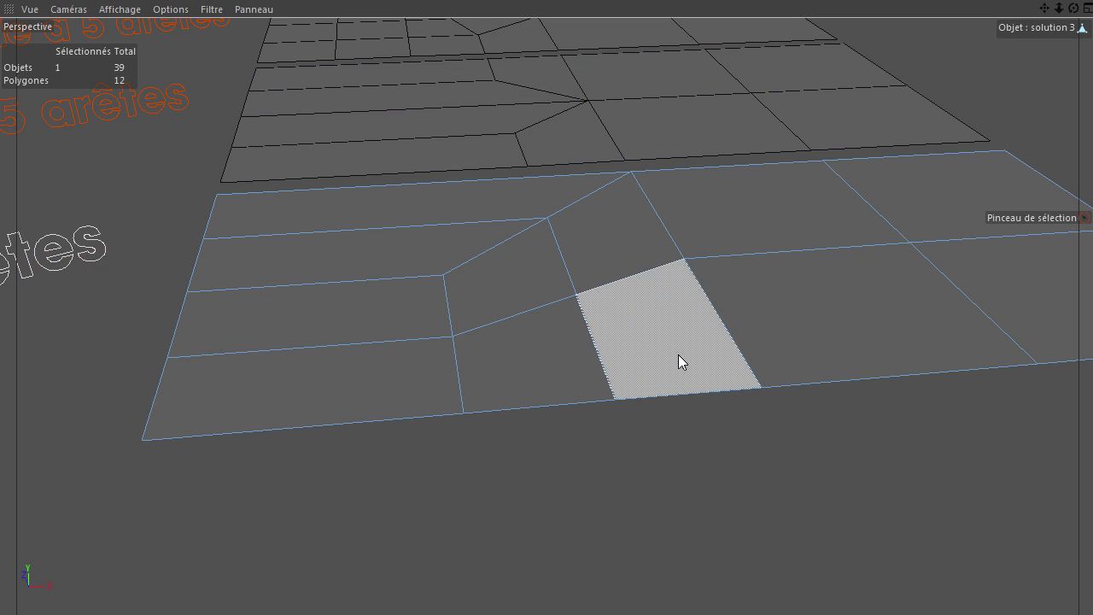
left_click(318, 269)
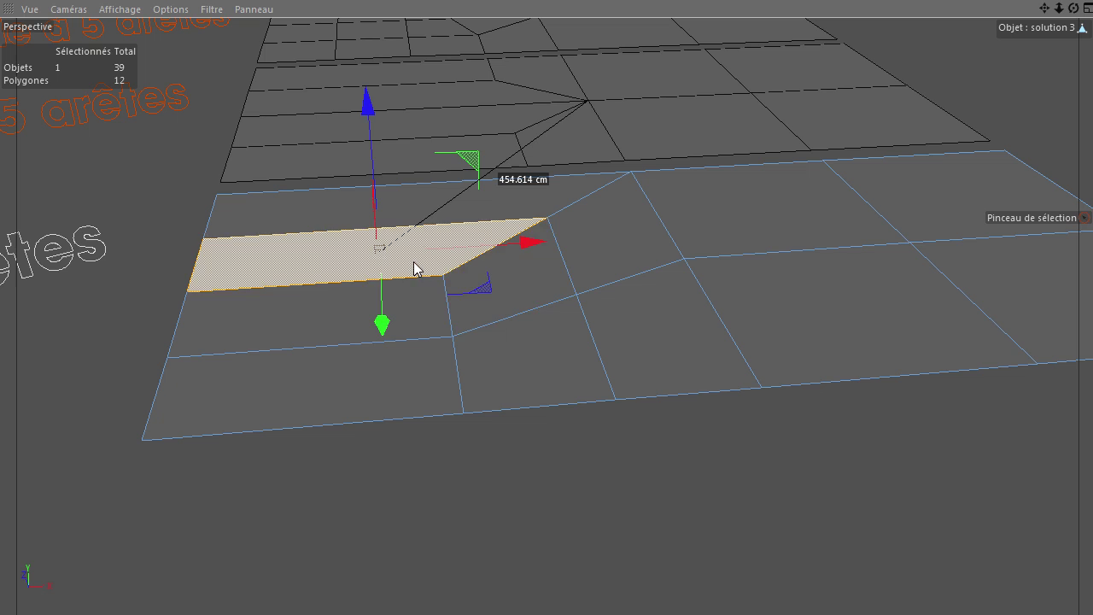
left_click(528, 273, "shift")
left_click(615, 408, "shift")
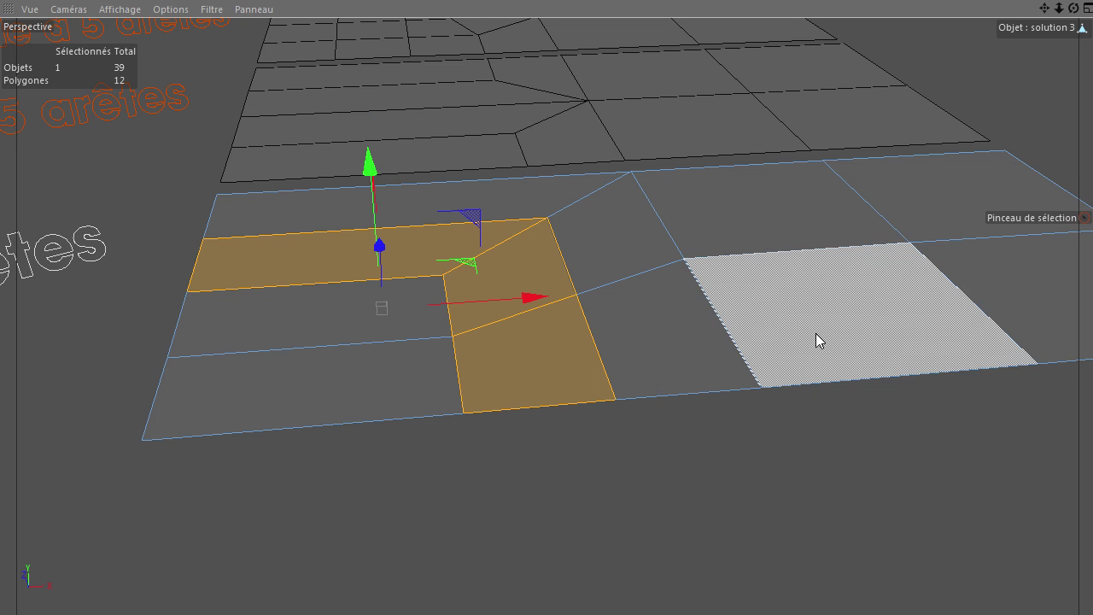
left_click(760, 493)
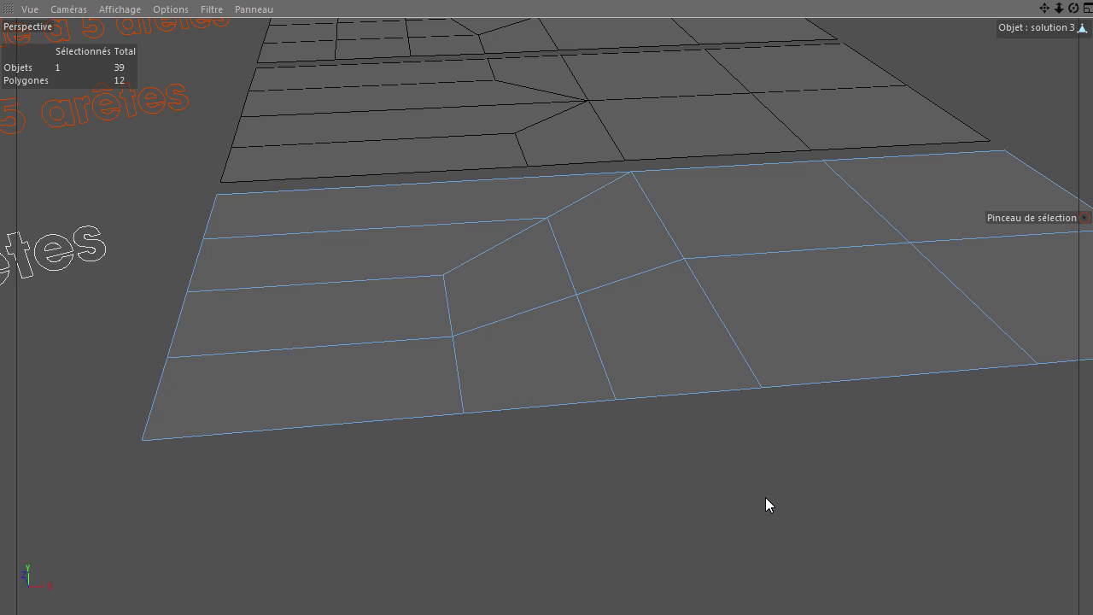
- Enable subdivision smoothing, reselect the turning polygon loop of solution 3, and clear the selection
key("q")
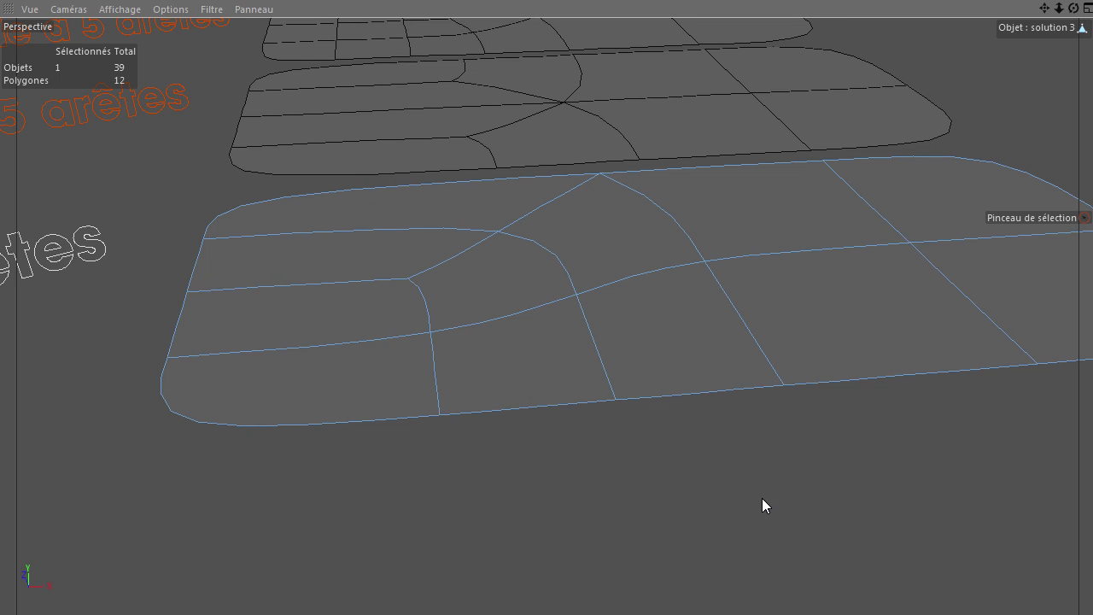
left_click(300, 254)
left_click(476, 285, "shift")
left_click(530, 359, "shift")
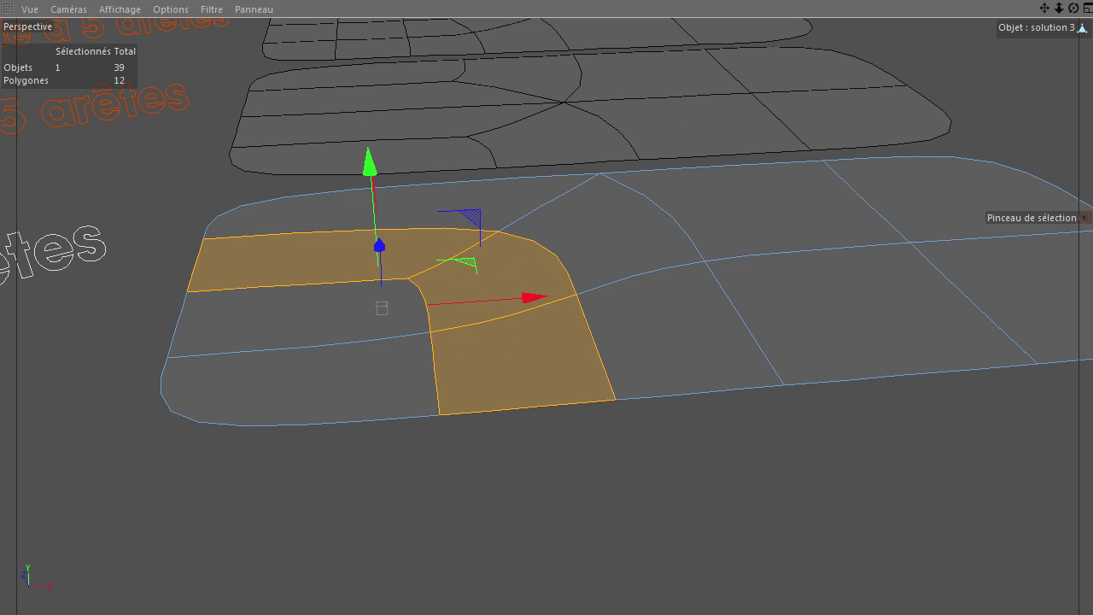
left_click(667, 512)
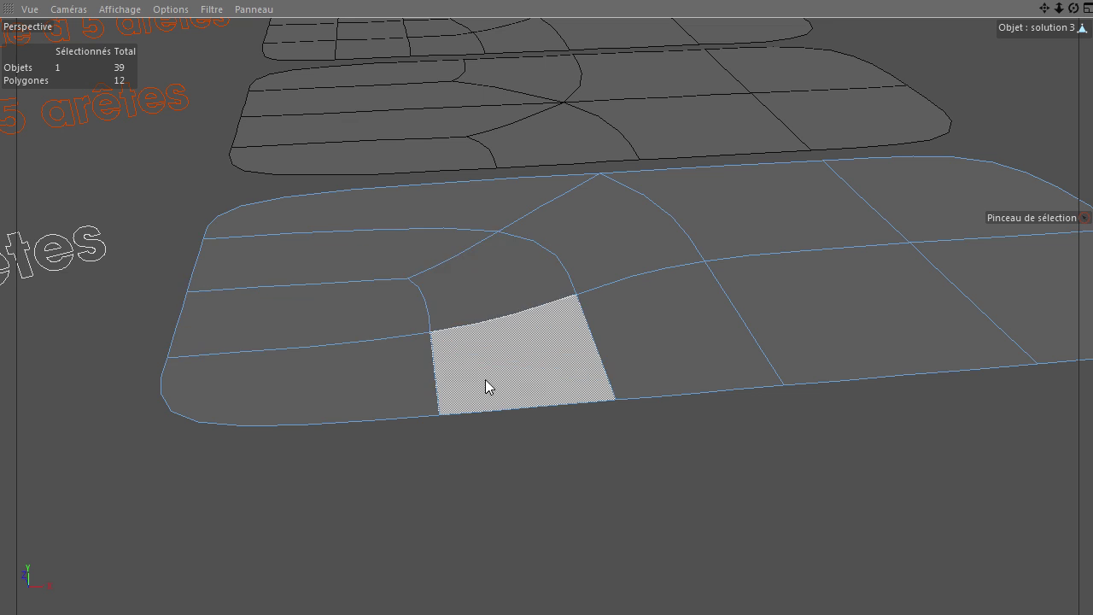
- Turn off subdivision smoothing with all four meshes in view, select the solution 3 border and three-edge pole edges, and clear the selection
scroll(485, 384, "down", 2)
scroll(490, 395, "down", 4)
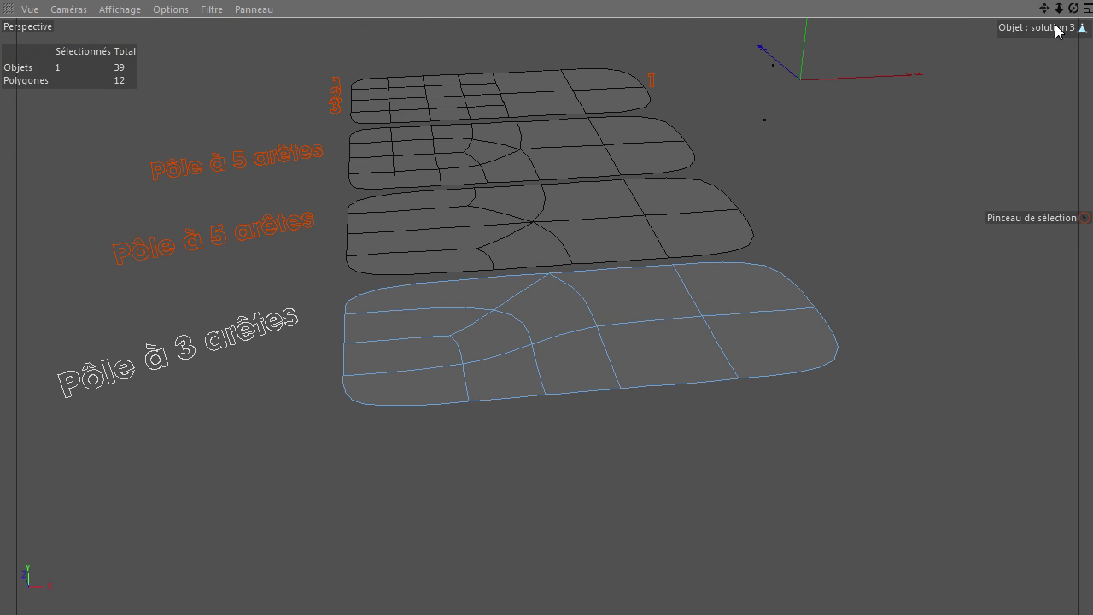
left_click_drag(1047, 9, 848, 436)
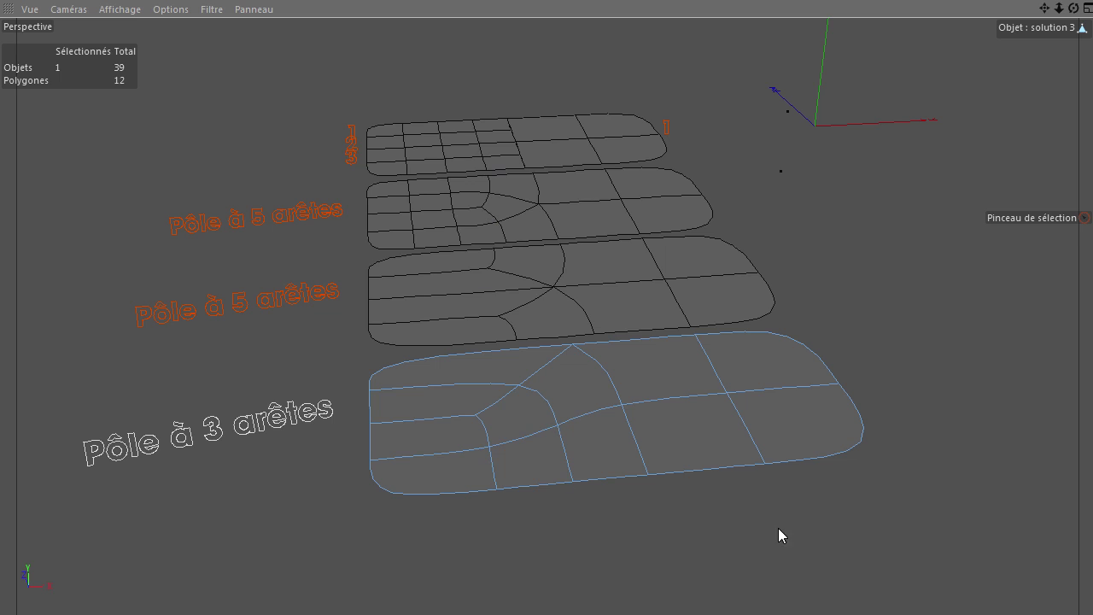
key("q")
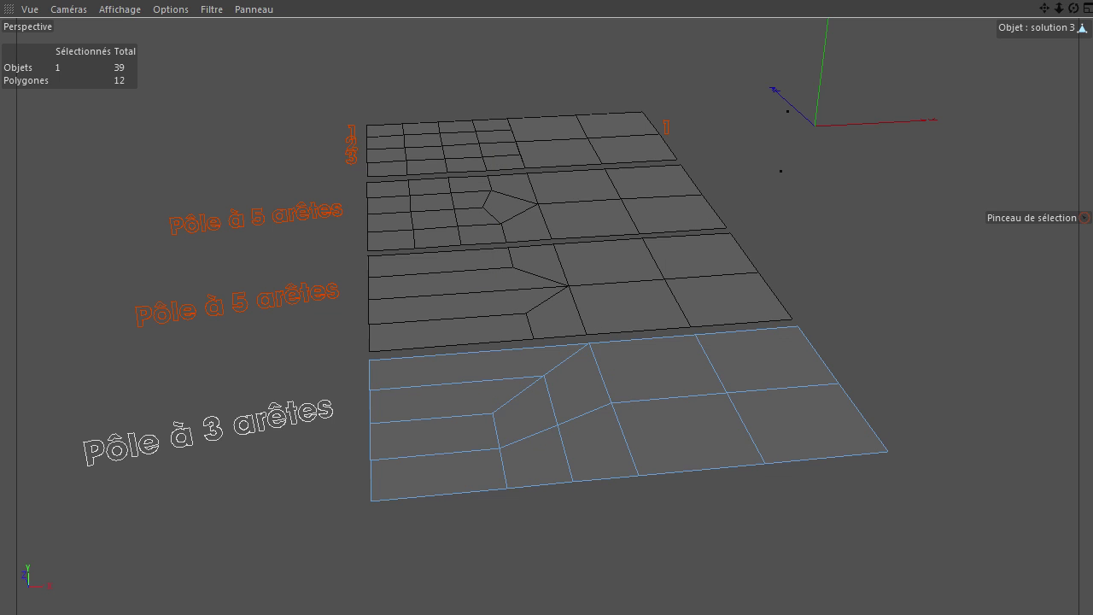
key("Return")
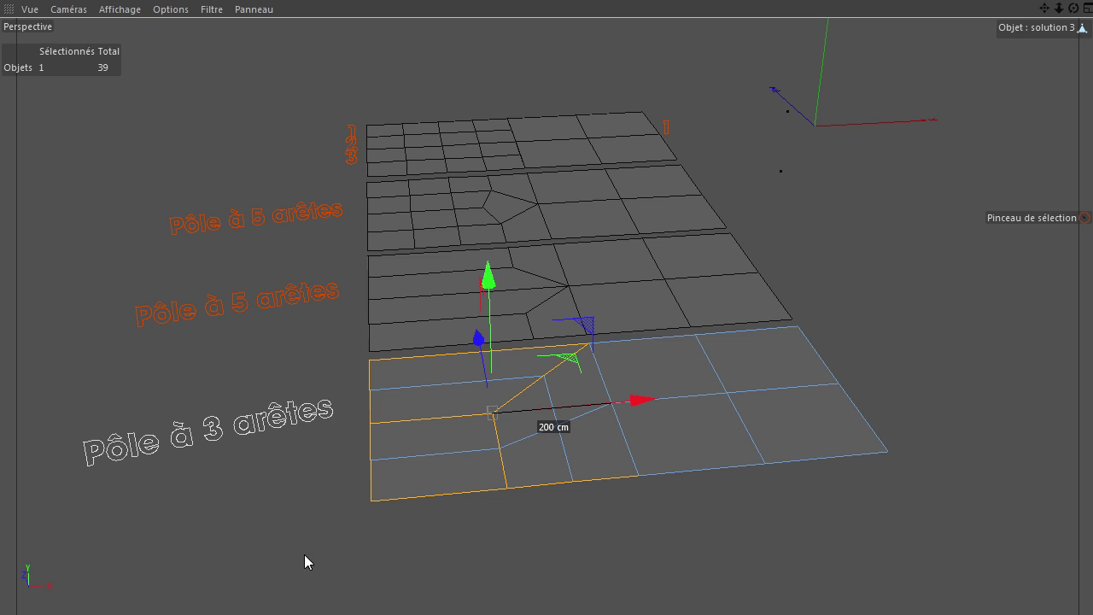
left_click(486, 578)
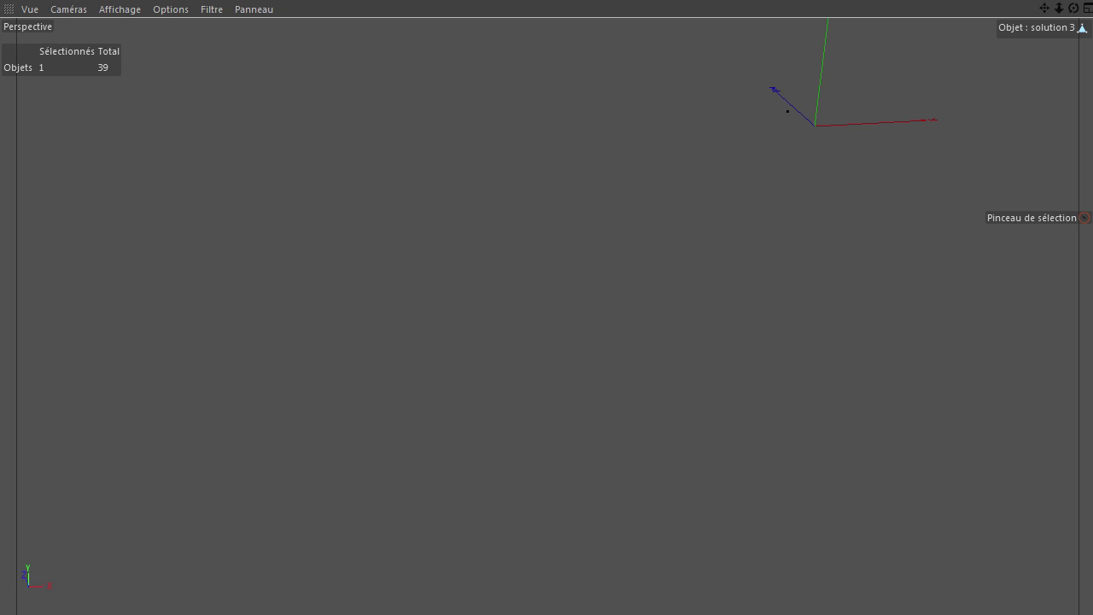
- Show the partie 2 group, select its "trou en étoile" mesh, and frame it at an angle that shows the hole topology
left_click(766, 83)
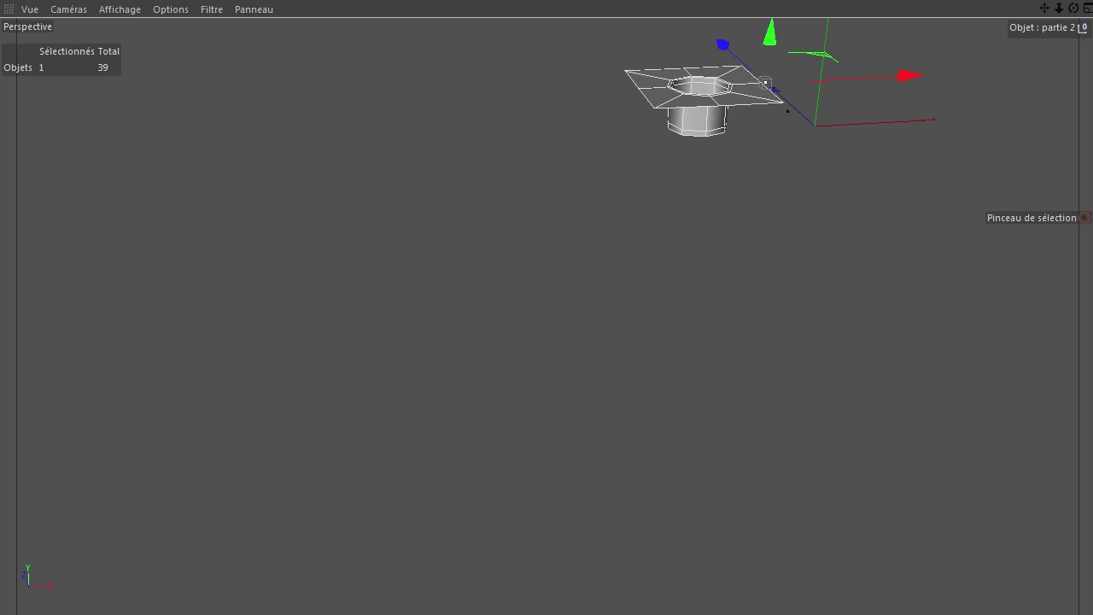
left_click(766, 83)
key("o")
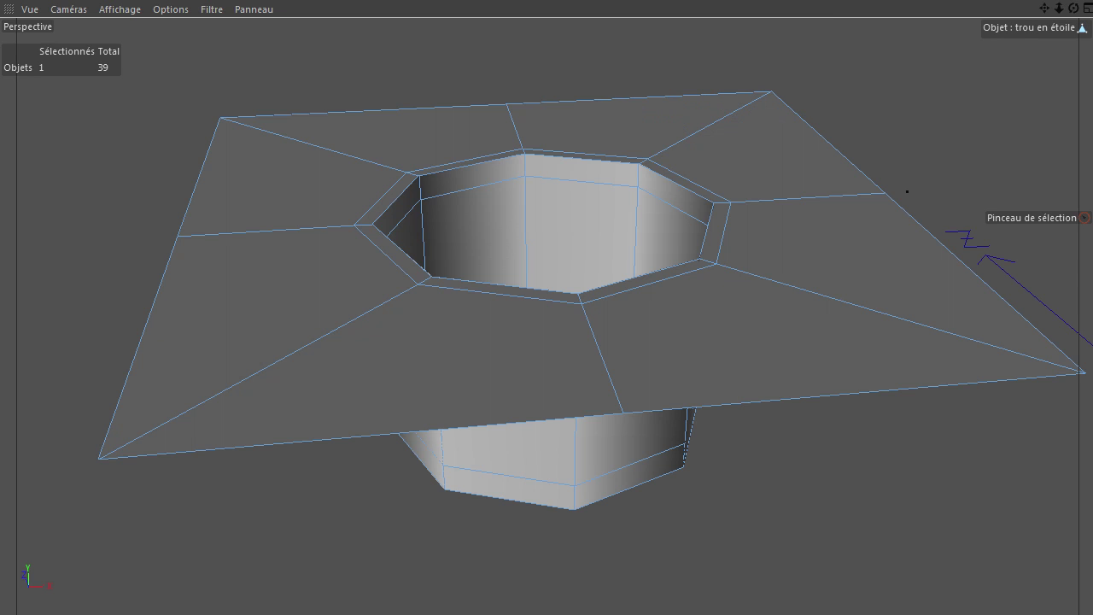
scroll(778, 194, "down", 2)
left_click_drag(1048, 8, 812, 422)
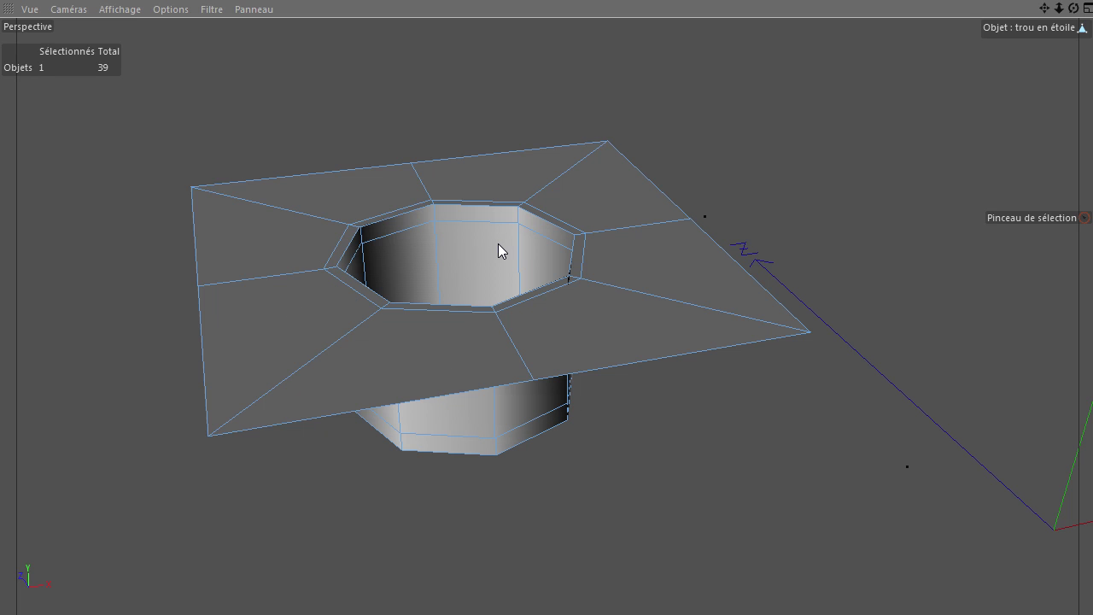
left_click_drag(1057, 7, 689, 189)
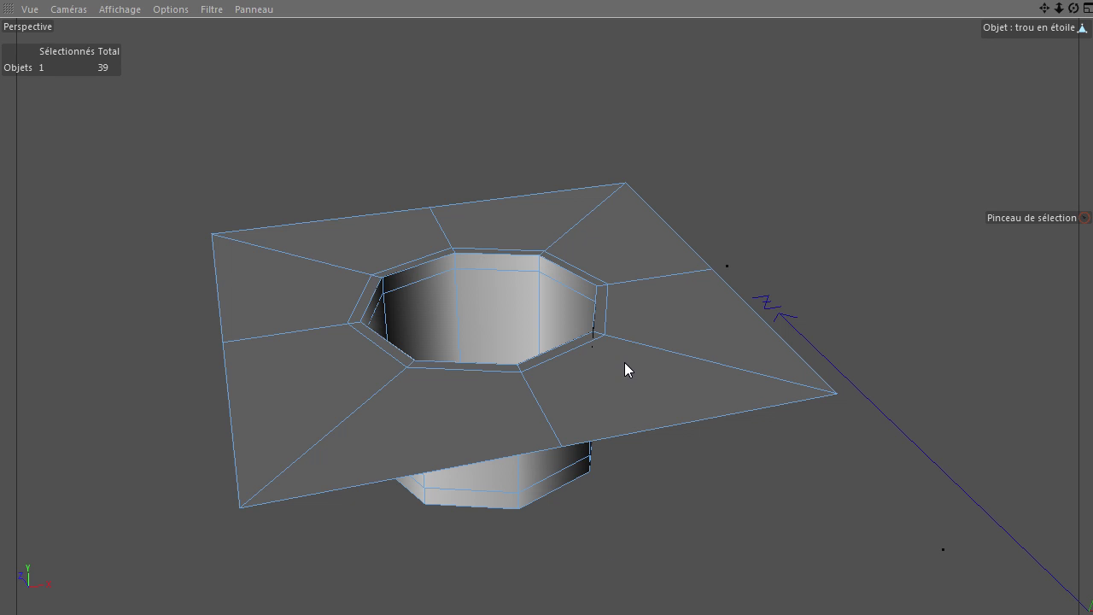
mouse_move(1073, 9)
left_mouse_down()
mouse_move(812, 430)
mouse_move(1064, 29)
left_mouse_up()
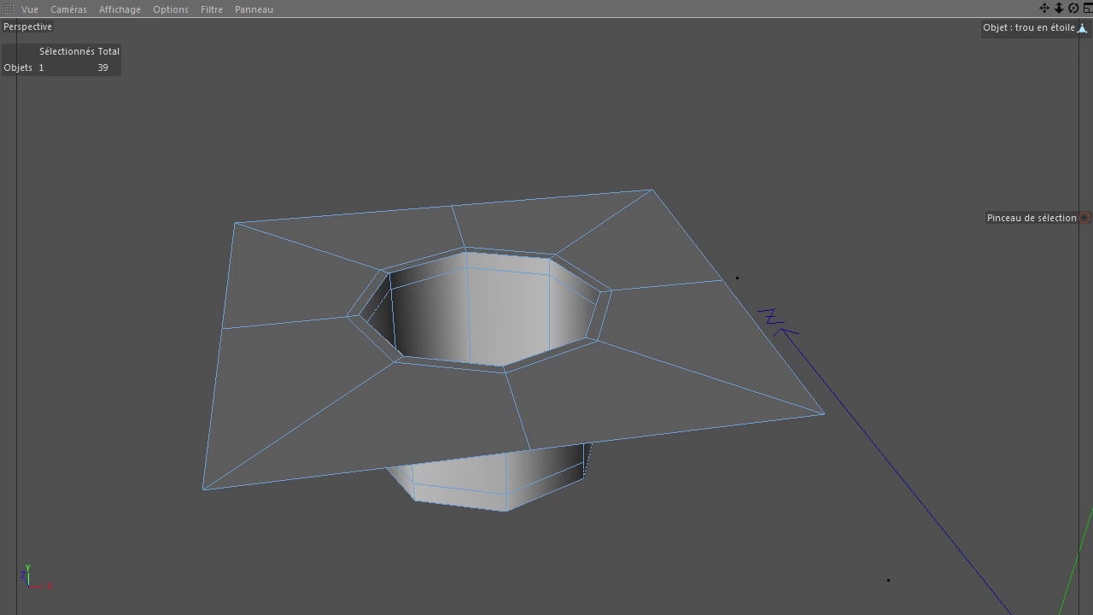
- Examine "trou en étoile" with subdivision smoothing temporarily enabled, and view the unsmoothed mesh from the side and from above
key("q")
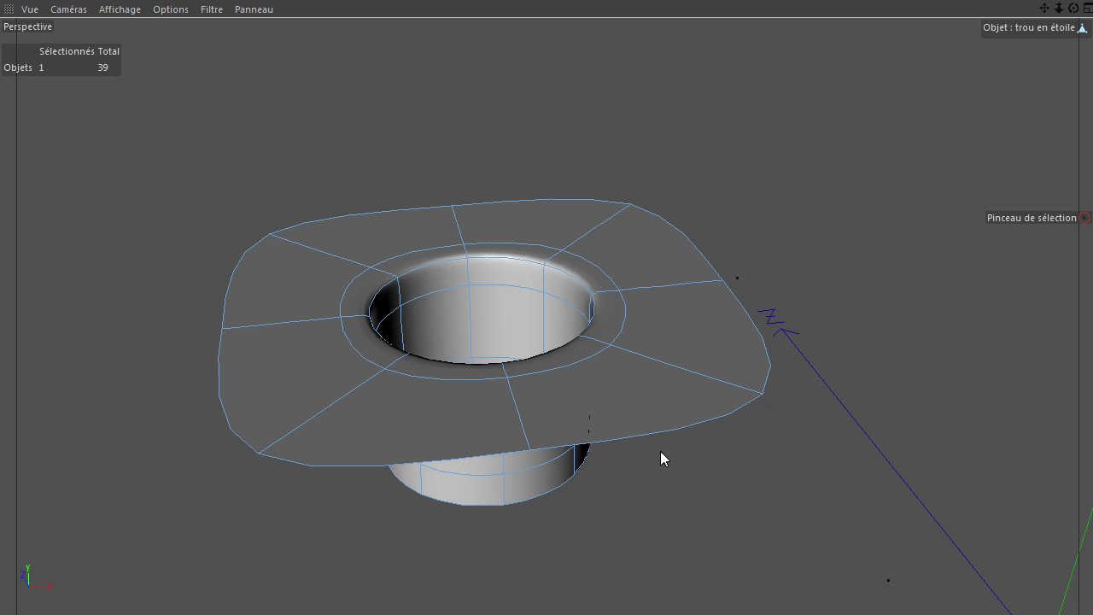
left_click_drag(693, 467, 705, 483, "alt")
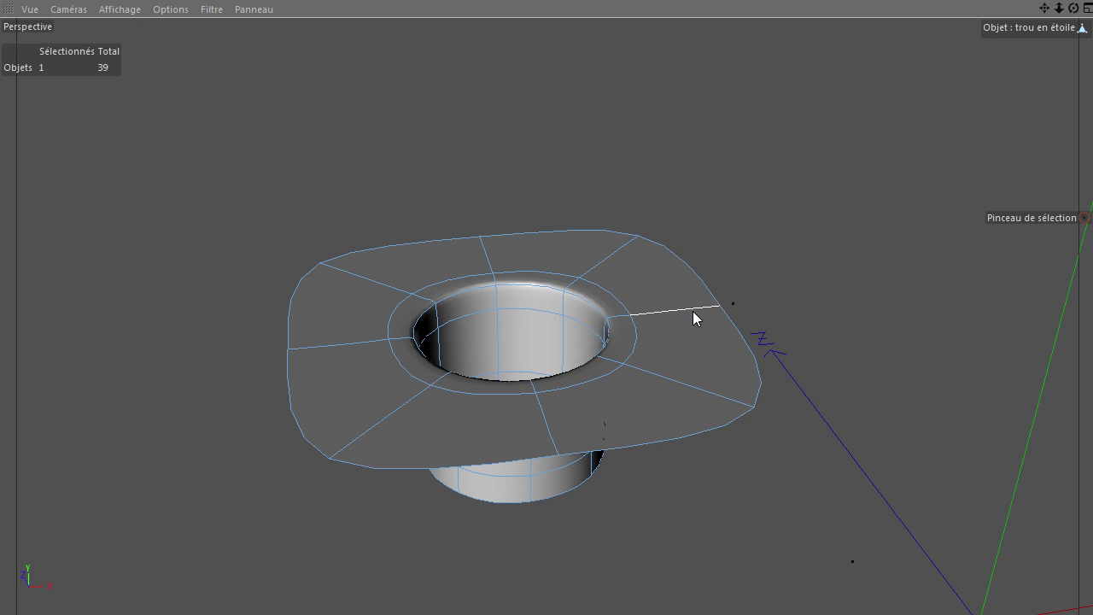
left_click_drag(1074, 8, 711, 201)
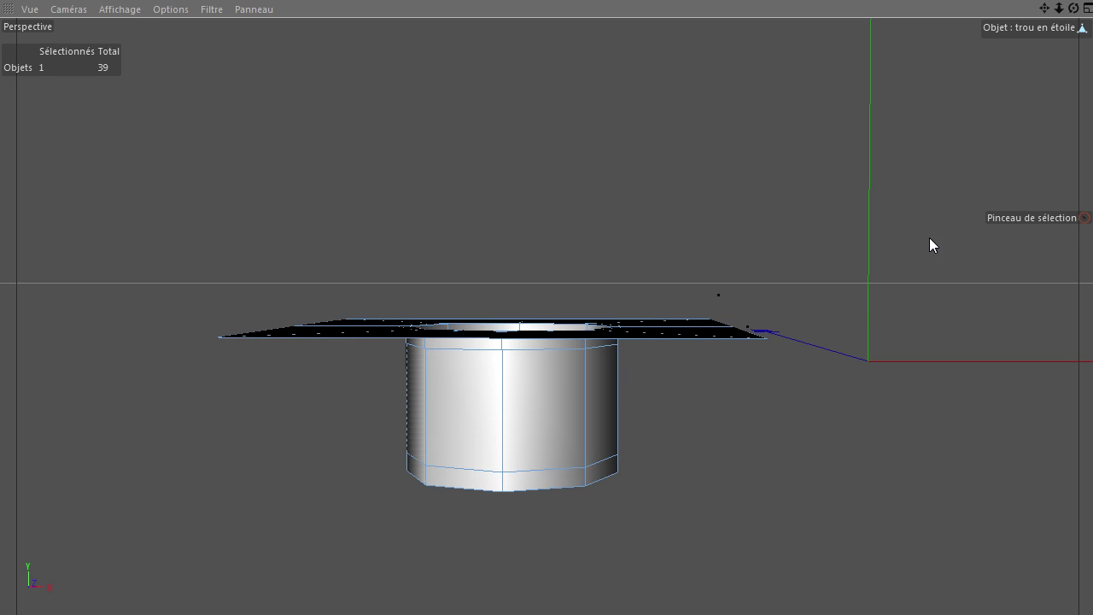
left_click_drag(1073, 7, 643, 241)
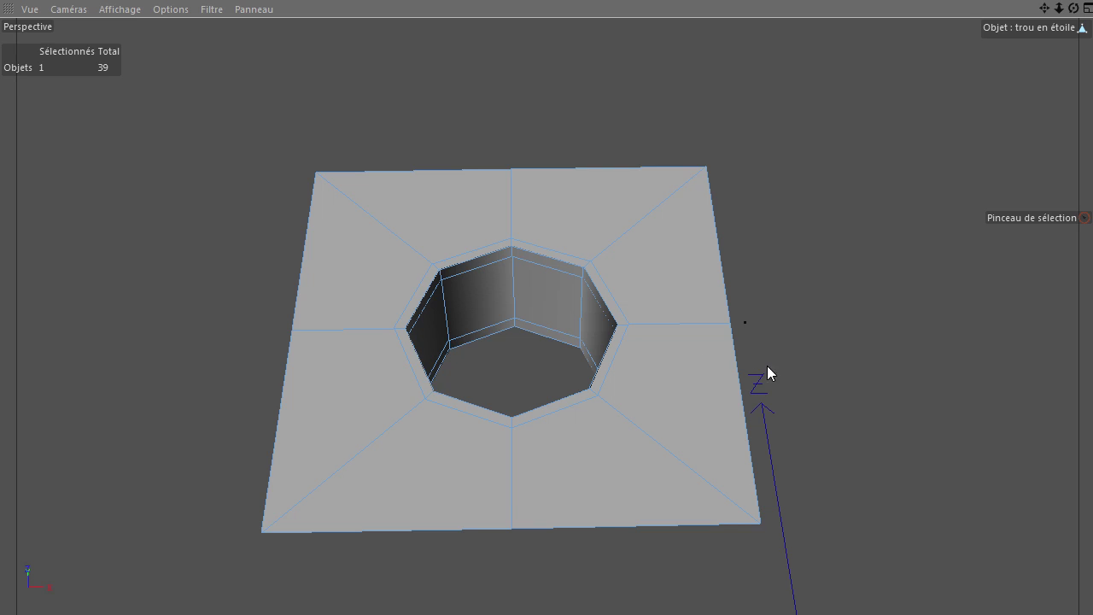
left_click_drag(767, 373, 747, 375, "alt")
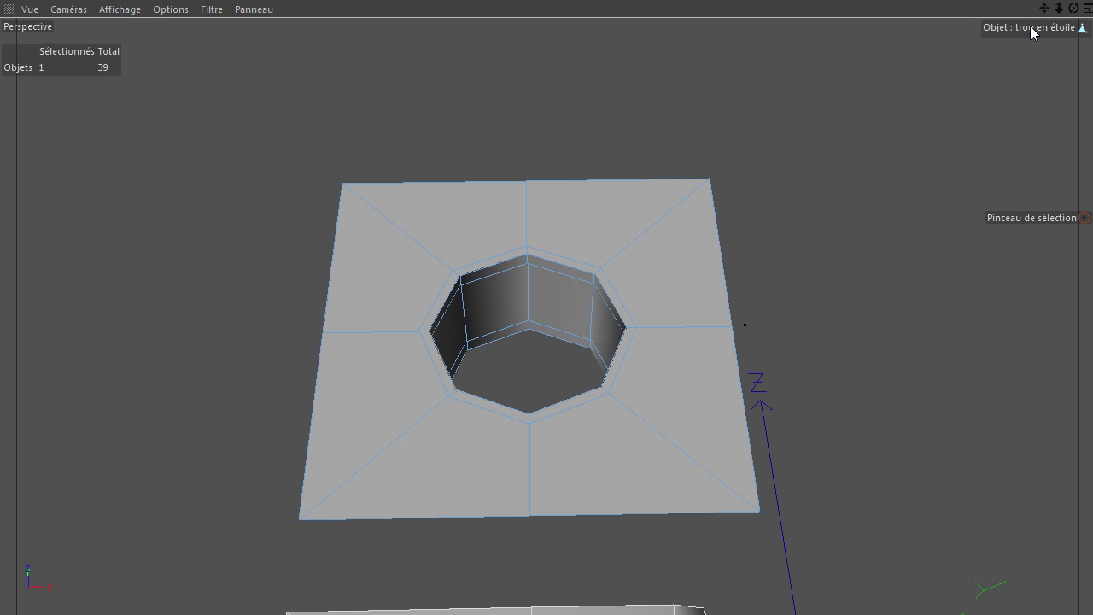
- Examine the second hole mesh with the curved side edge from several angles, and enable subdivision smoothing on it
left_click_drag(1044, 8, 812, 423)
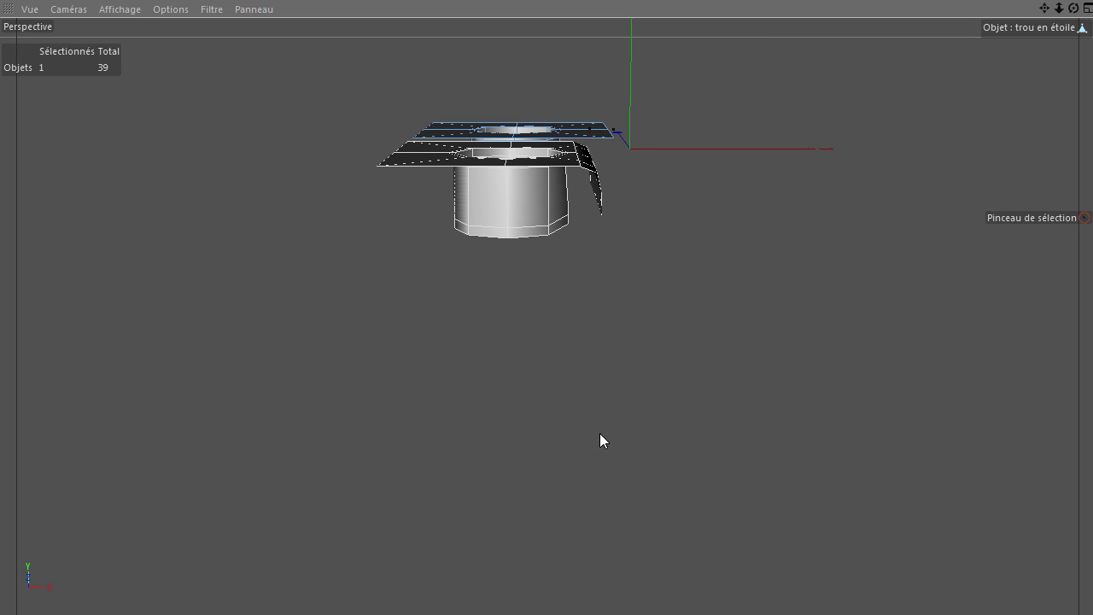
left_click_drag(1073, 8, 812, 424)
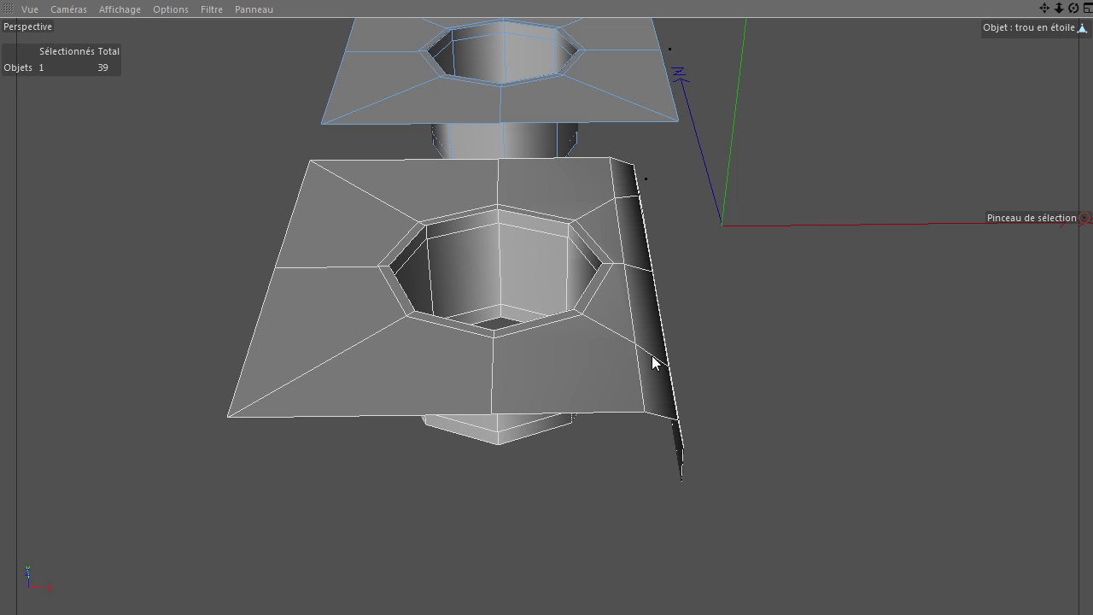
left_click_drag(1073, 9, 811, 423)
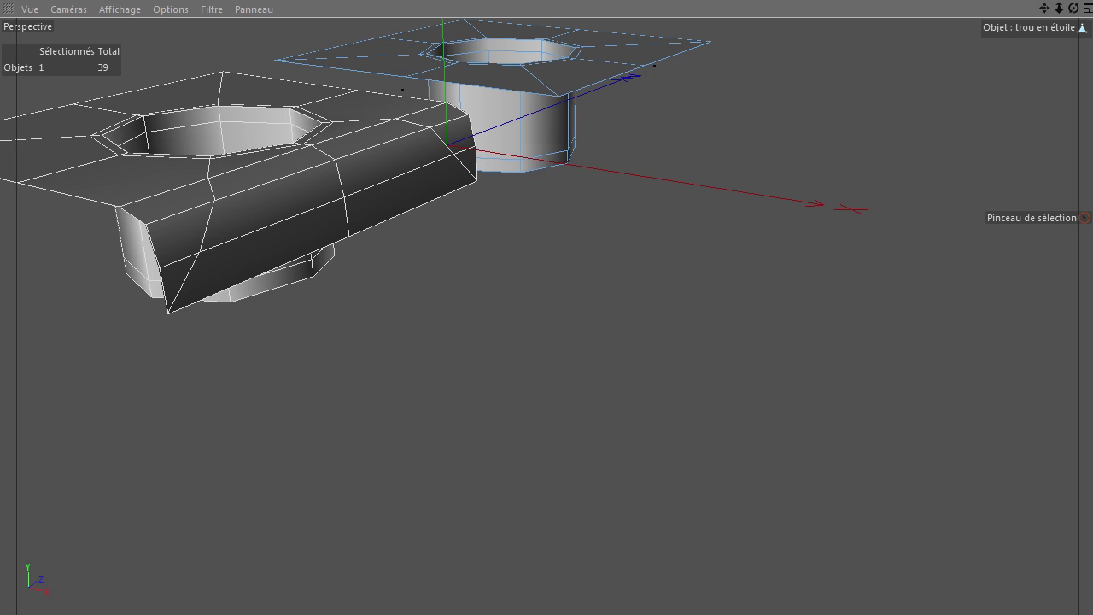
left_click(1044, 8)
left_click_drag(814, 429, 420, 324)
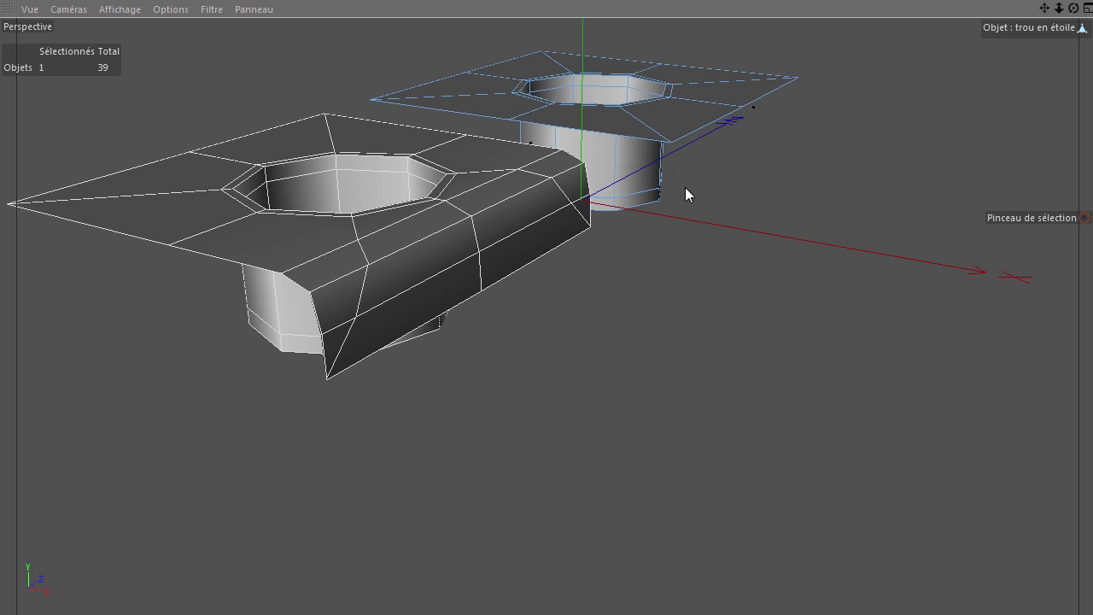
key("q")
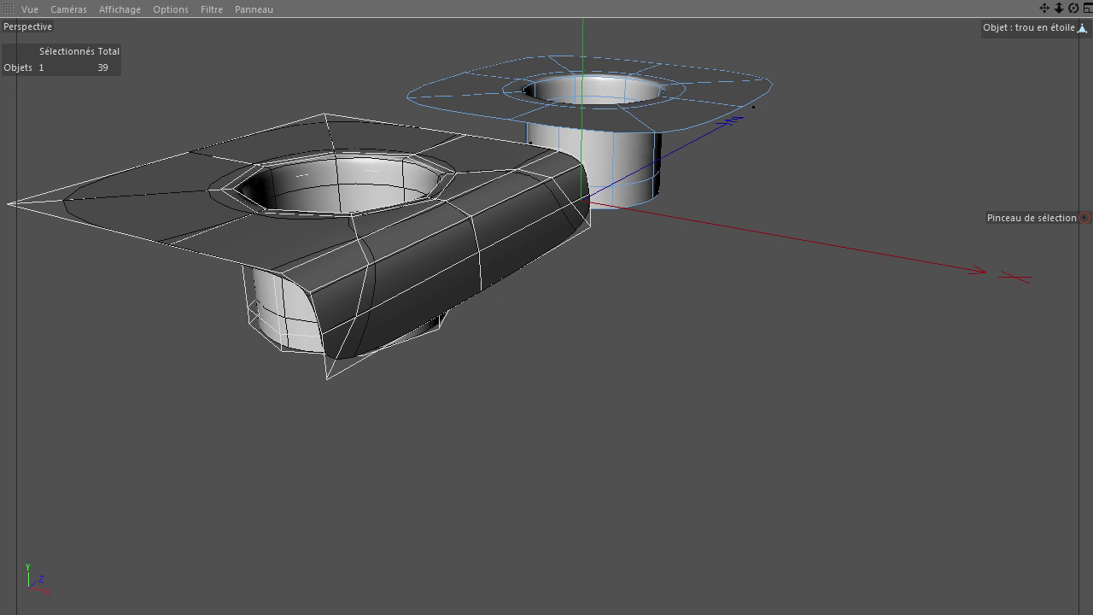
- Examine the smoothed curved-edge star hole mesh from above and from the side with nothing selected, and turn off subdivision smoothing
left_click(625, 335)
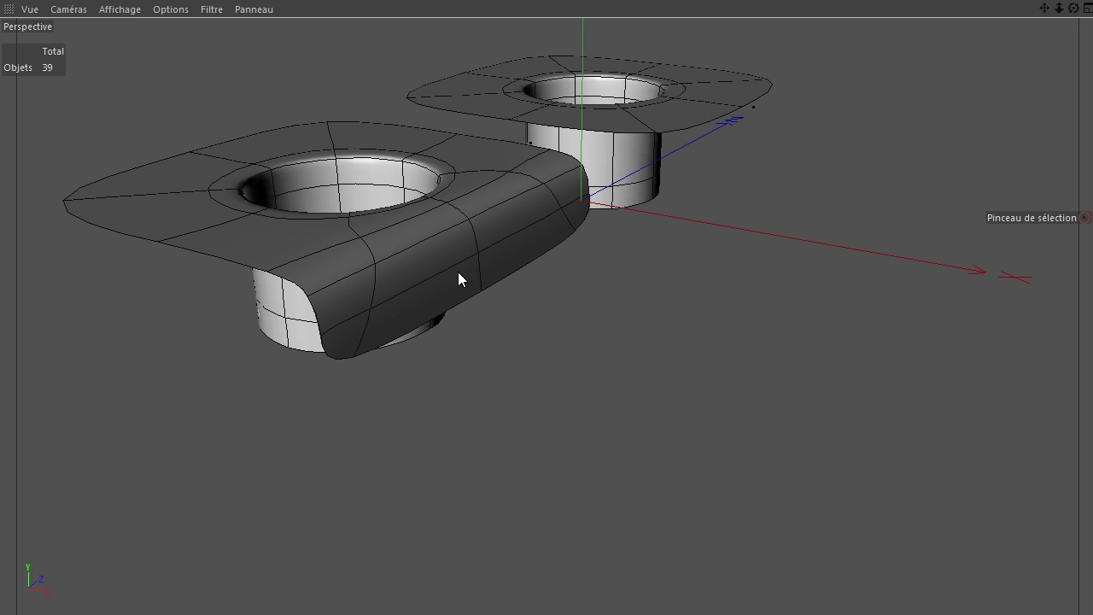
left_click_drag(1075, 10, 807, 420)
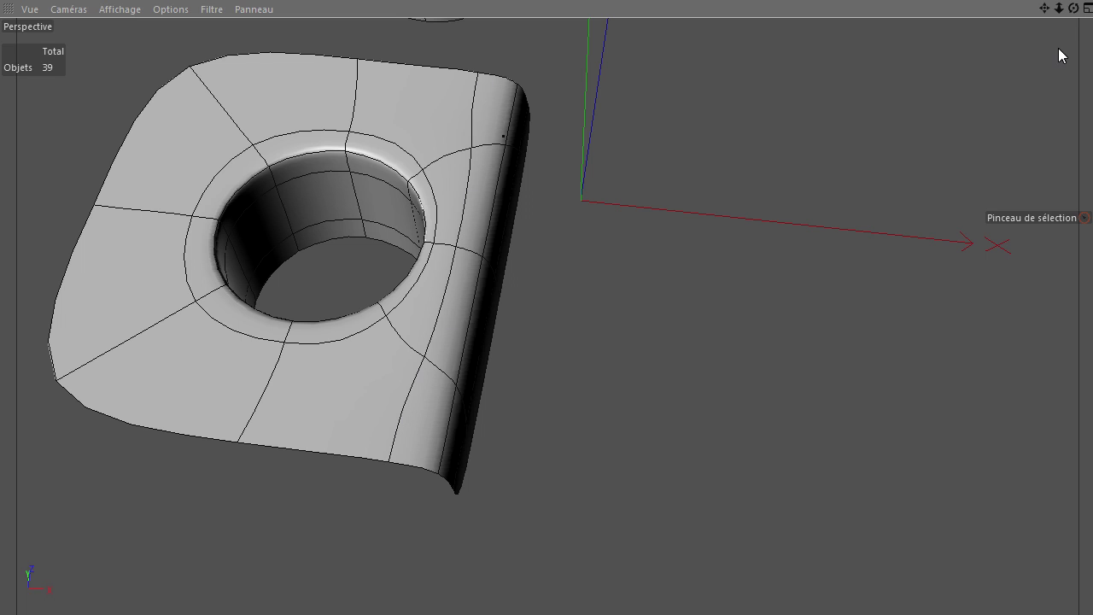
left_click_drag(1075, 9, 769, 359)
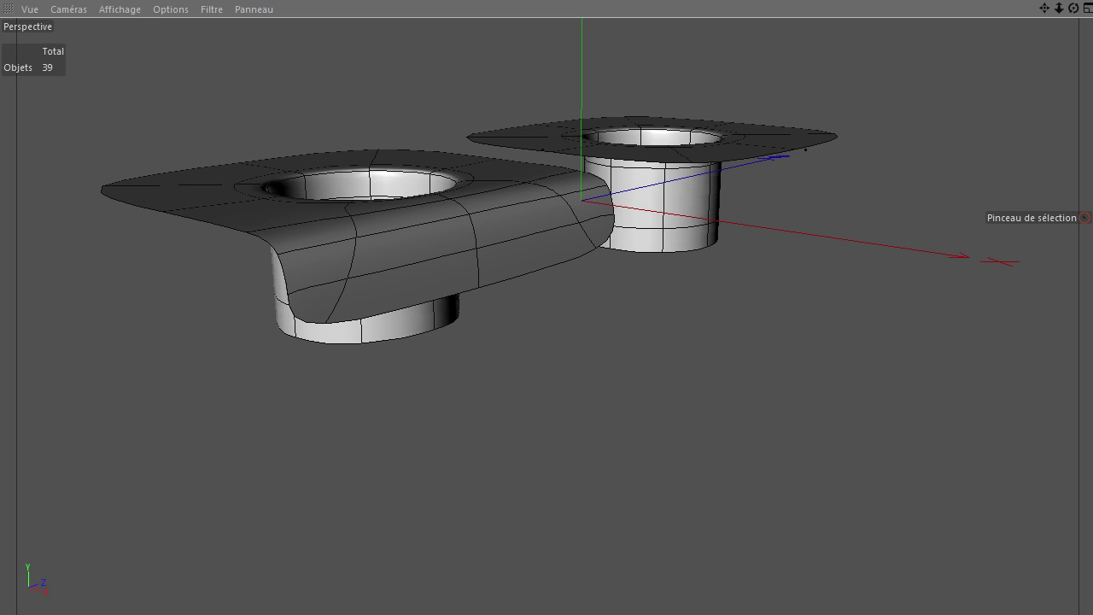
key("q")
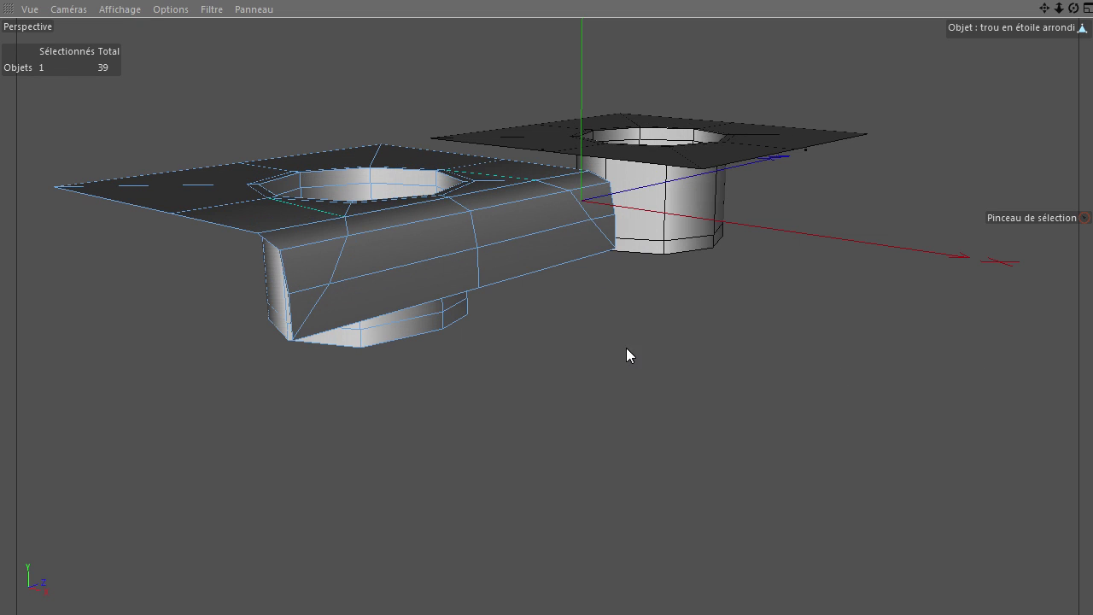
- Frame the "trou en croix" mesh, clear the selection, and examine the cross-shaped edge flow around its hole
left_click_drag(1074, 7, 299, 104)
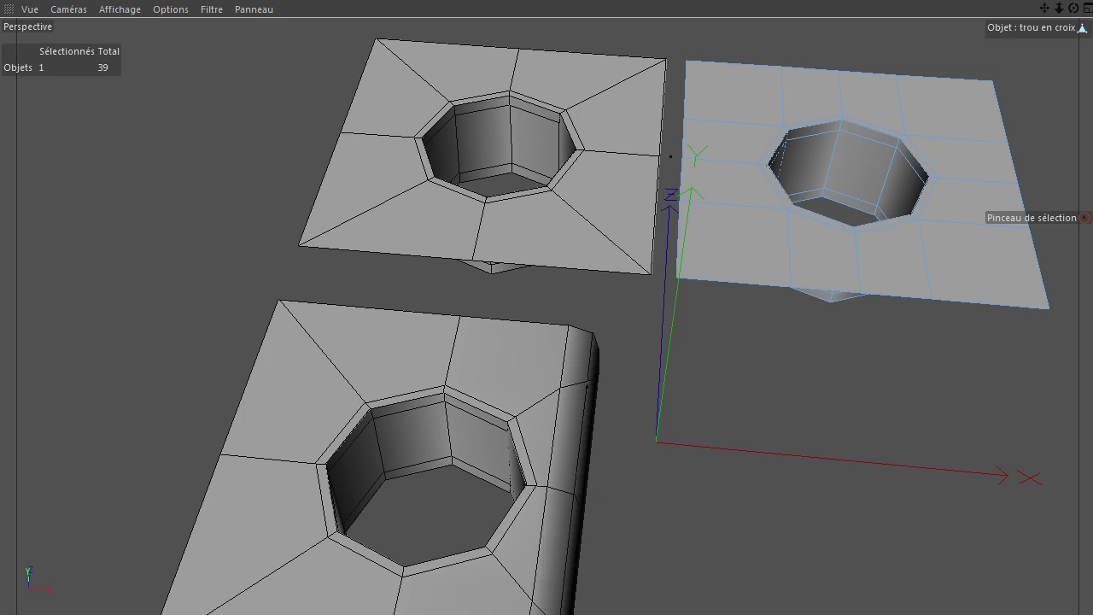
key("o")
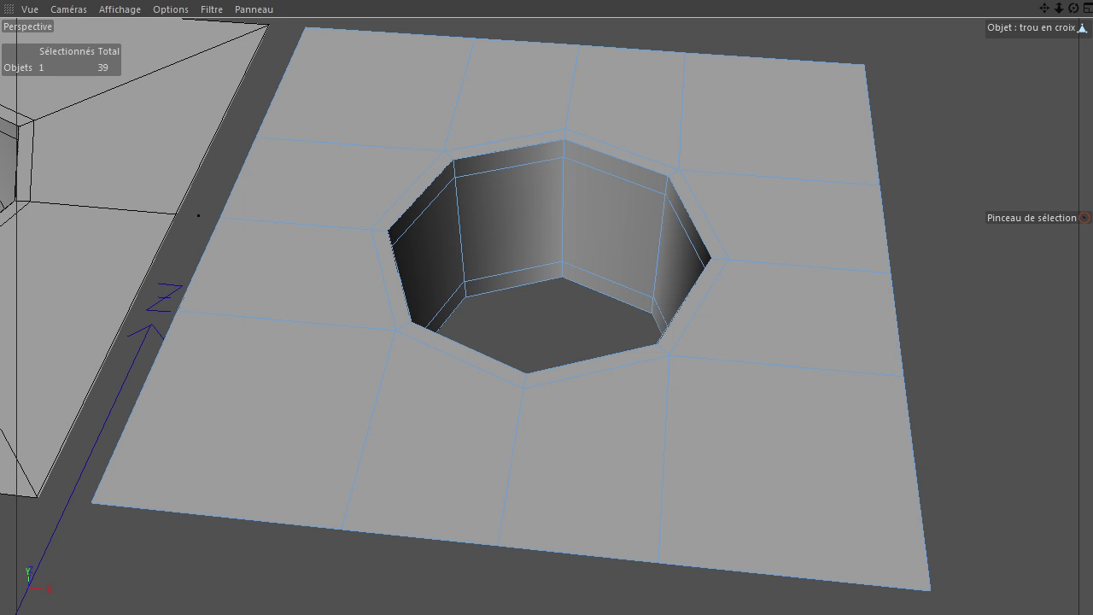
left_click(965, 271)
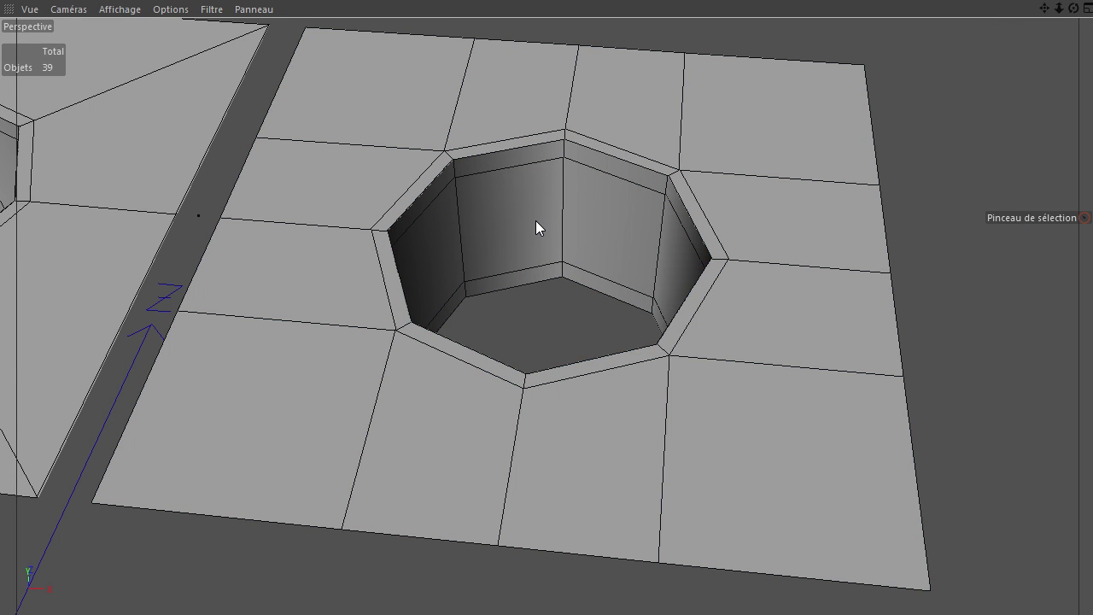
left_click_drag(536, 221, 623, 164, "alt")
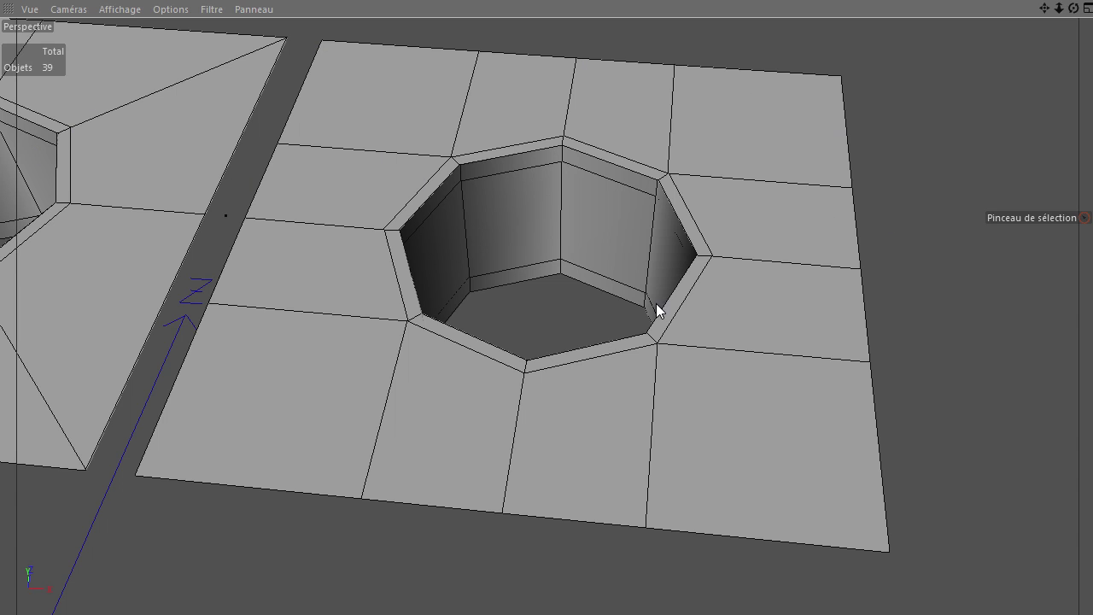
left_click_drag(588, 321, 379, 362, "alt")
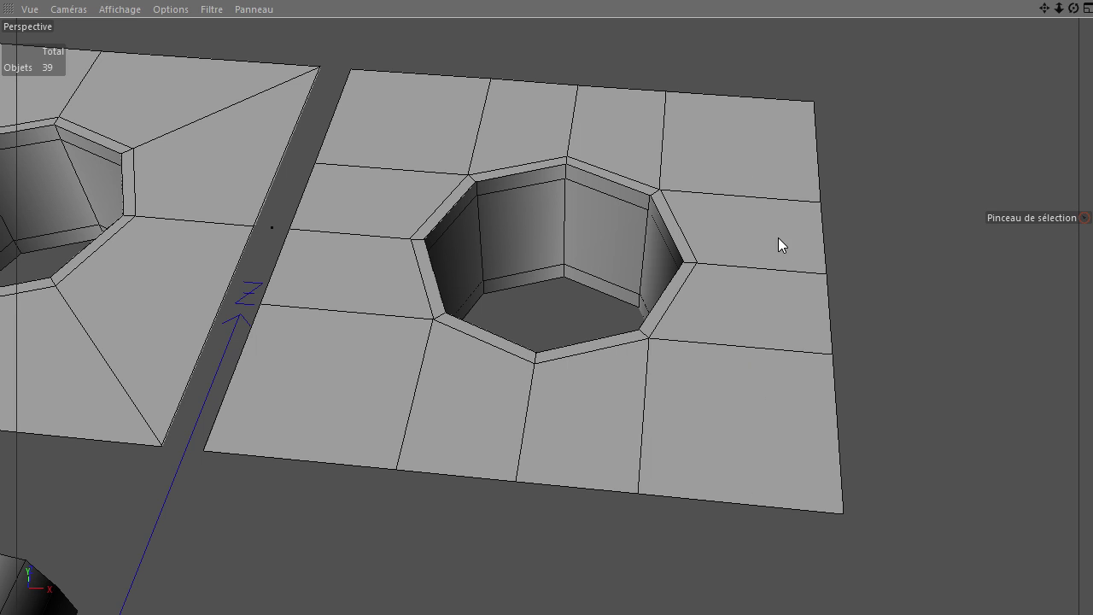
- Compare the unsmoothed cross-shaped and star-shaped hole meshes, both flat and with curved edges, from above and from the side
scroll(746, 446, "down", 5)
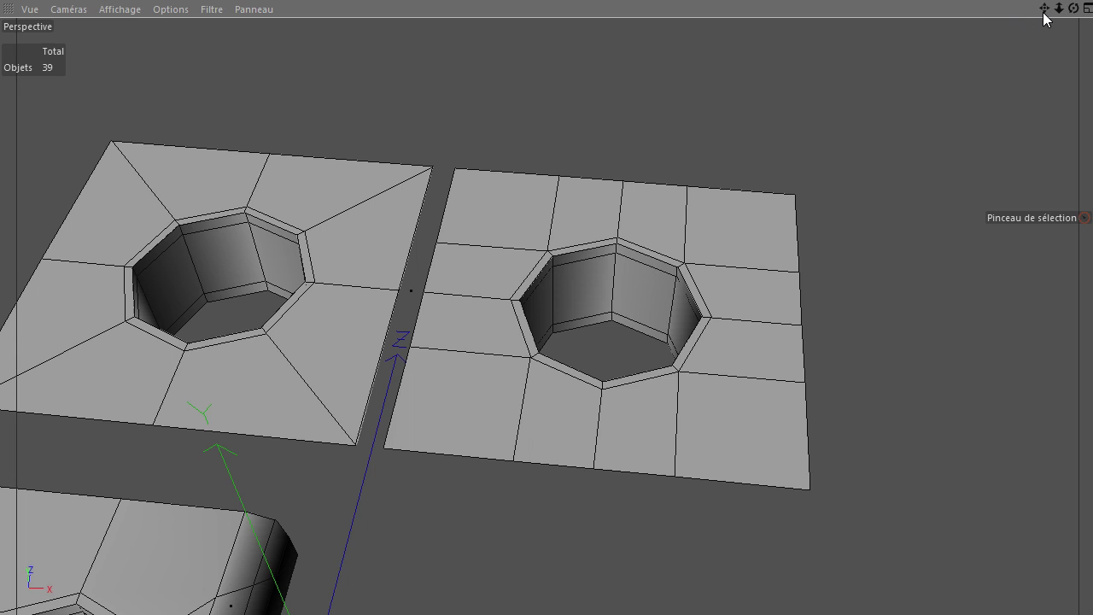
left_click_drag(1044, 8, 810, 418)
middle_click_drag(810, 418, 814, 423, "alt")
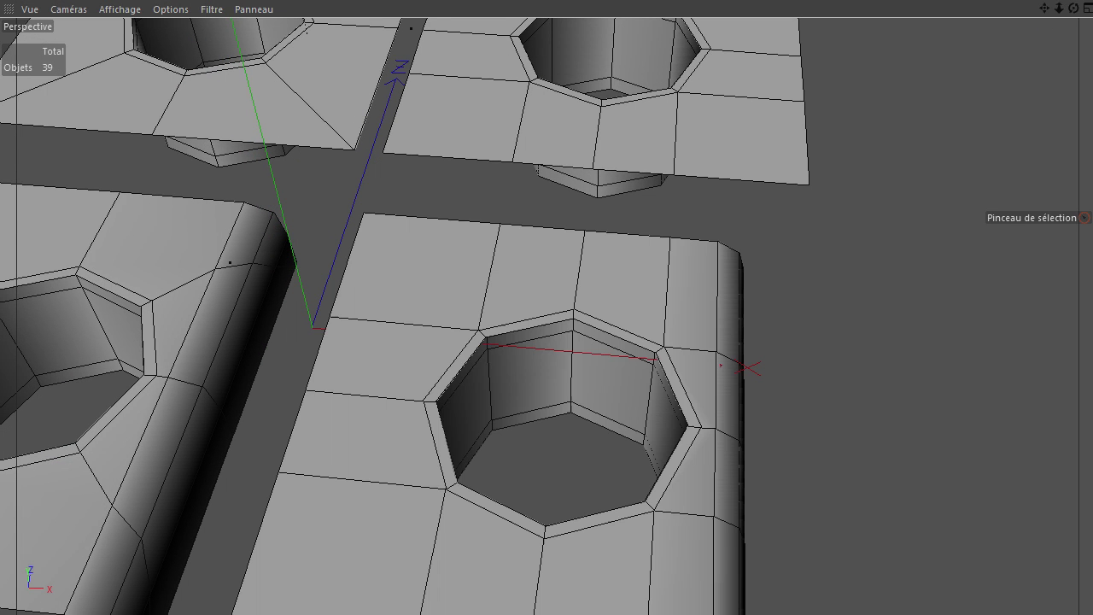
left_click_drag(1045, 9, 1069, 29)
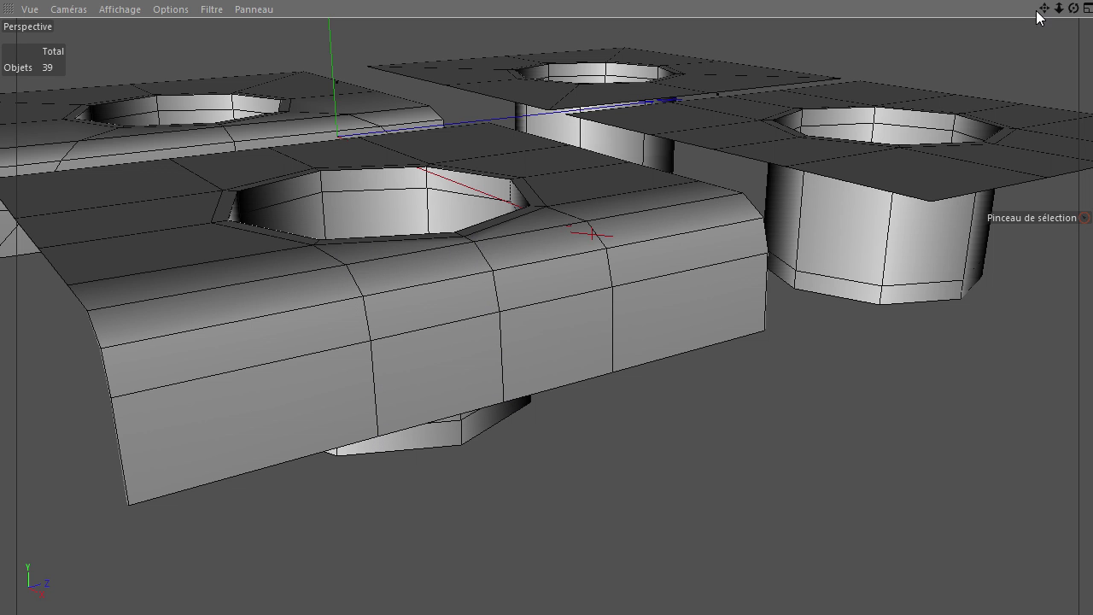
left_click_drag(1075, 8, 723, 243)
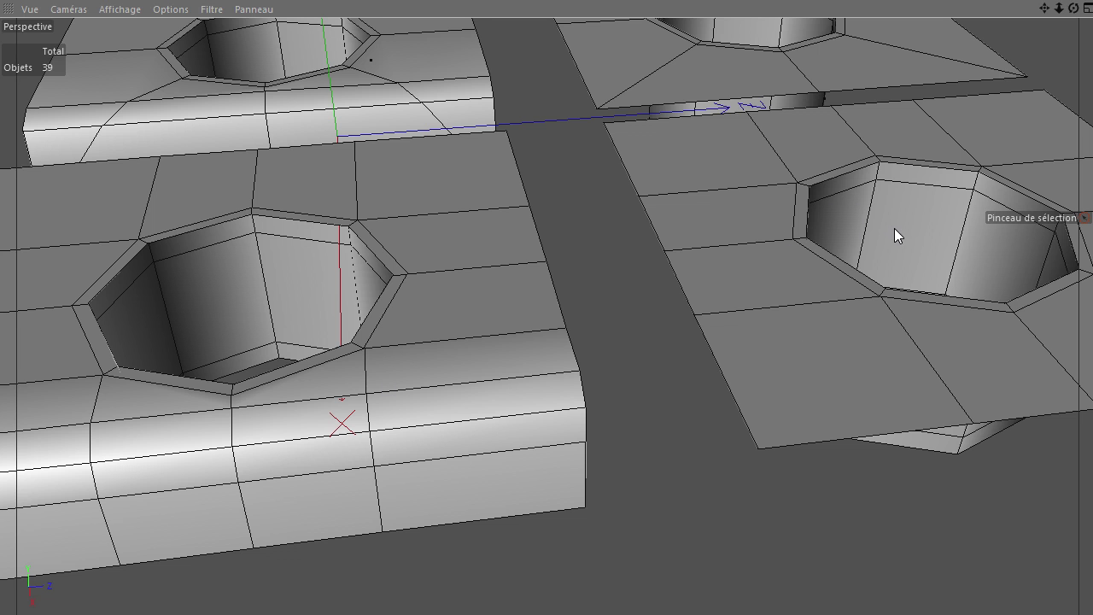
left_click_drag(1072, 11, 1047, 9)
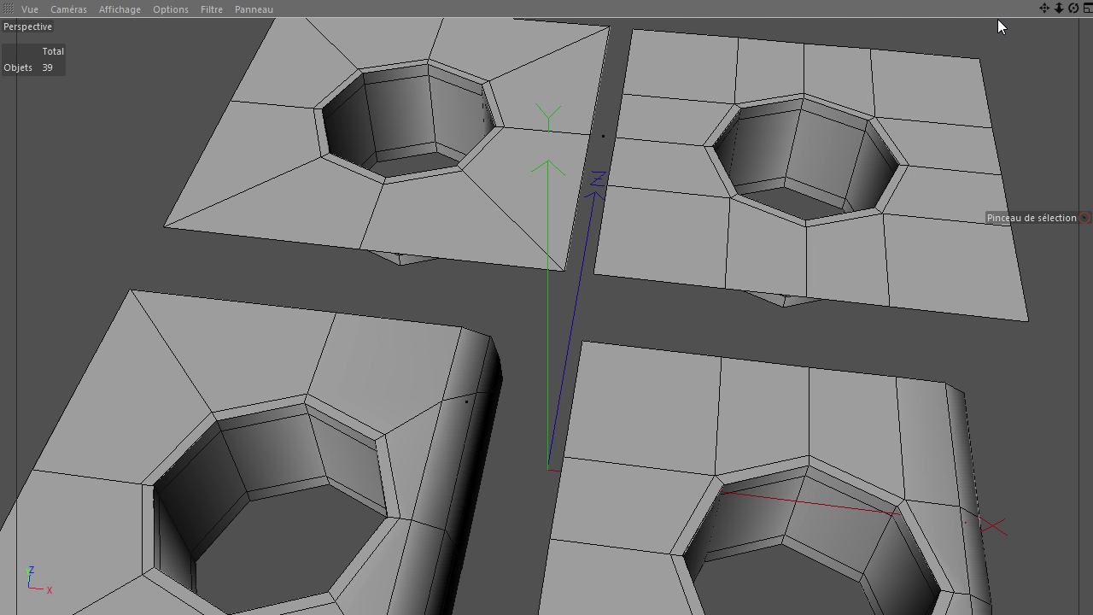
left_click_drag(1044, 8, 921, 369)
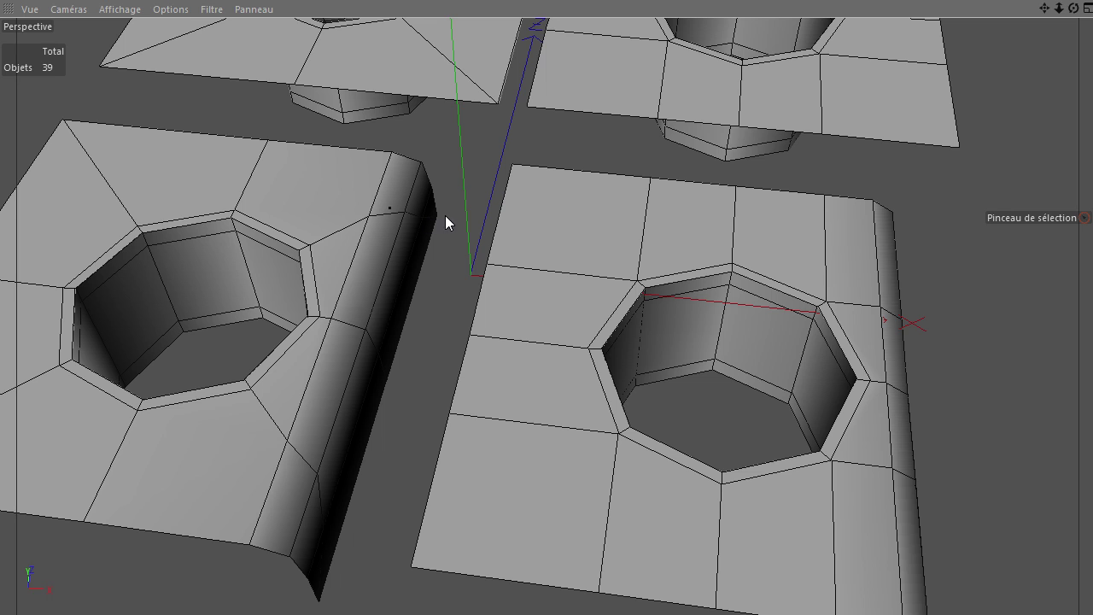
left_click_drag(1045, 8, 538, 309)
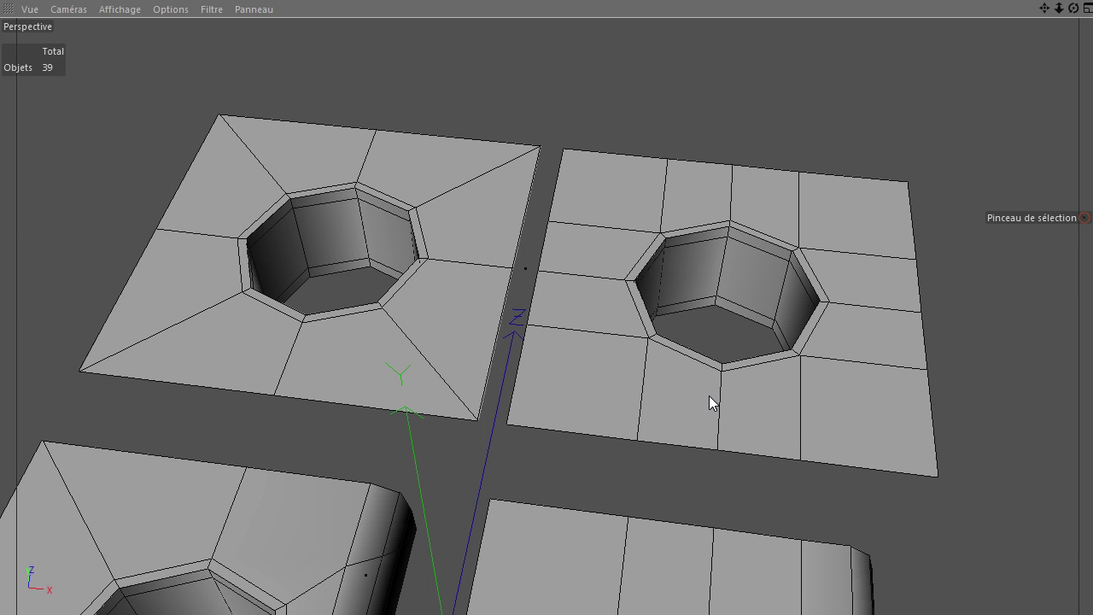
left_click_drag(1046, 8, 811, 423)
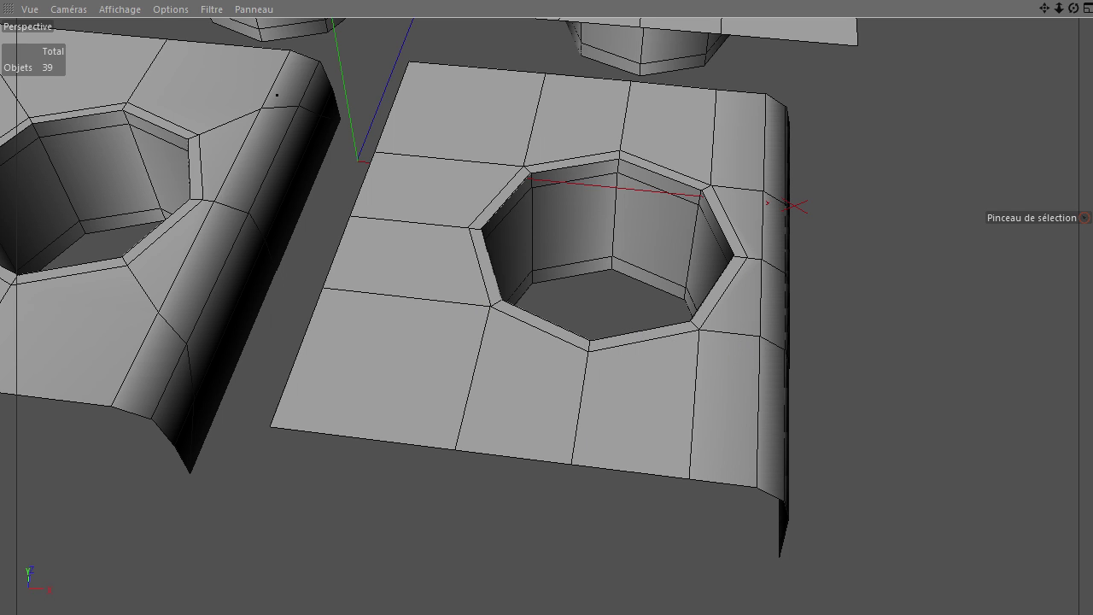
- Enable subdivision smoothing, clear the "trou en croix arrondi" selection, and examine all four smoothed hole meshes together
left_click(767, 203)
key("q")
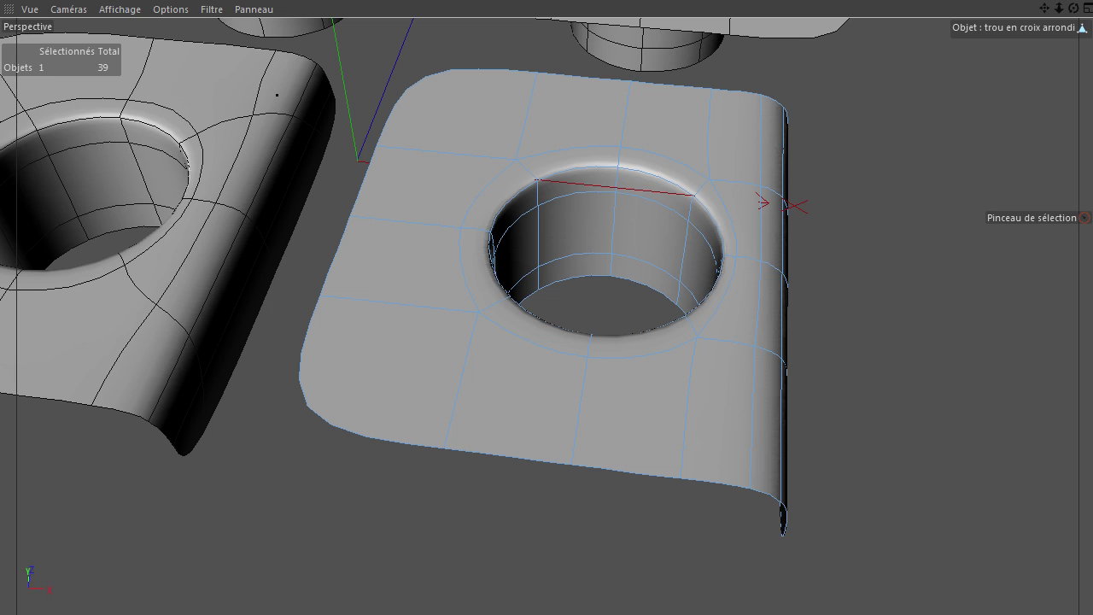
key("ctrl+shift+a")
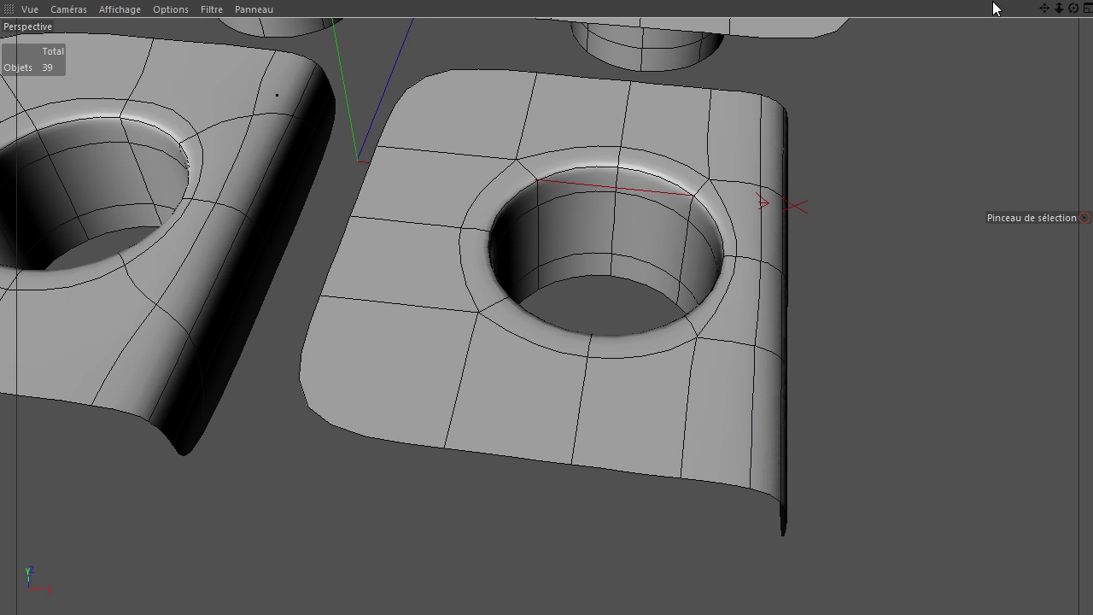
left_click_drag(1074, 8, 811, 423)
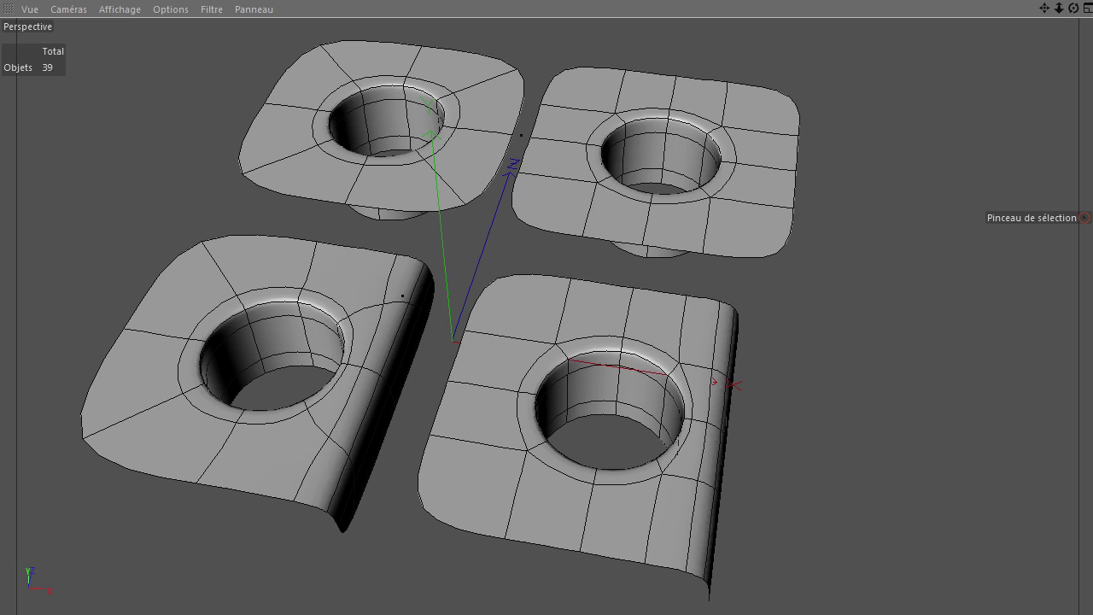
- Hide the four hole meshes and add a cylinder shown close up with all its edges in Fil de fer display
key("Delete")
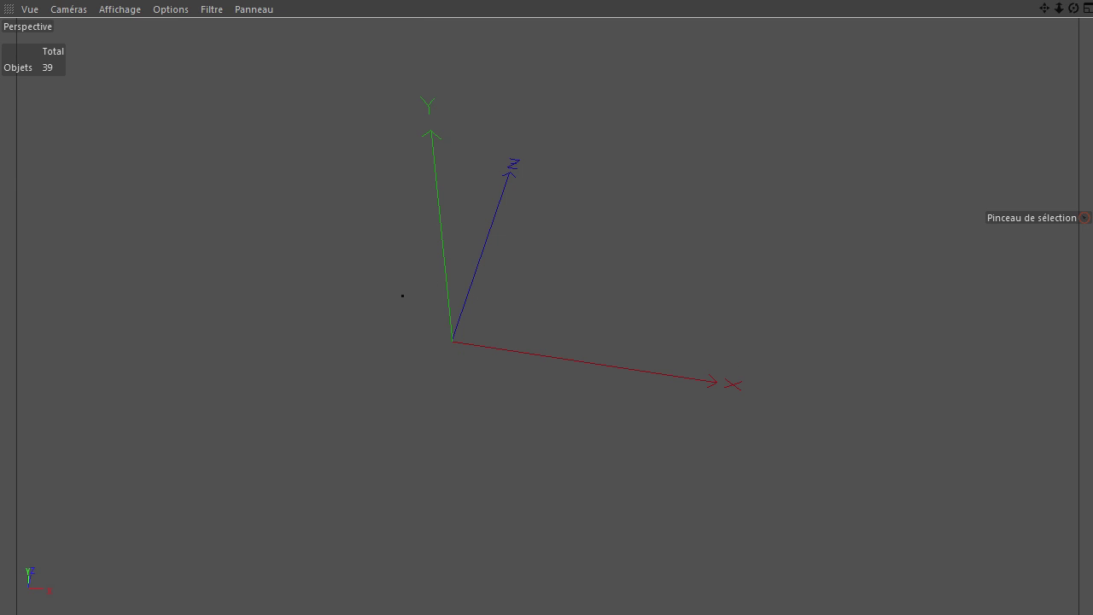
key("ctrl+z")
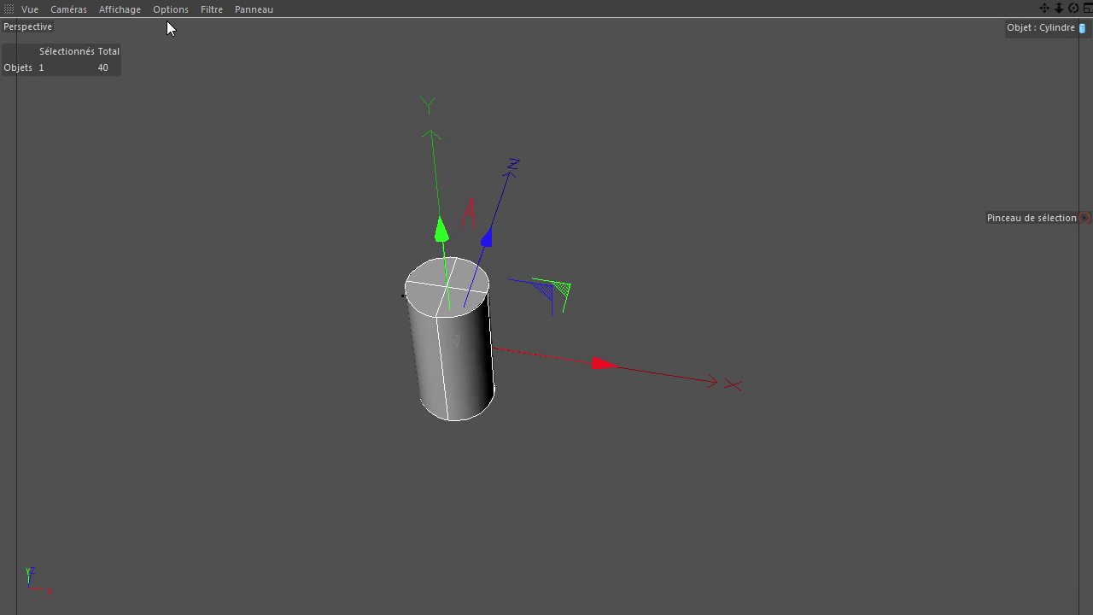
left_click(127, 9)
left_click(165, 172)
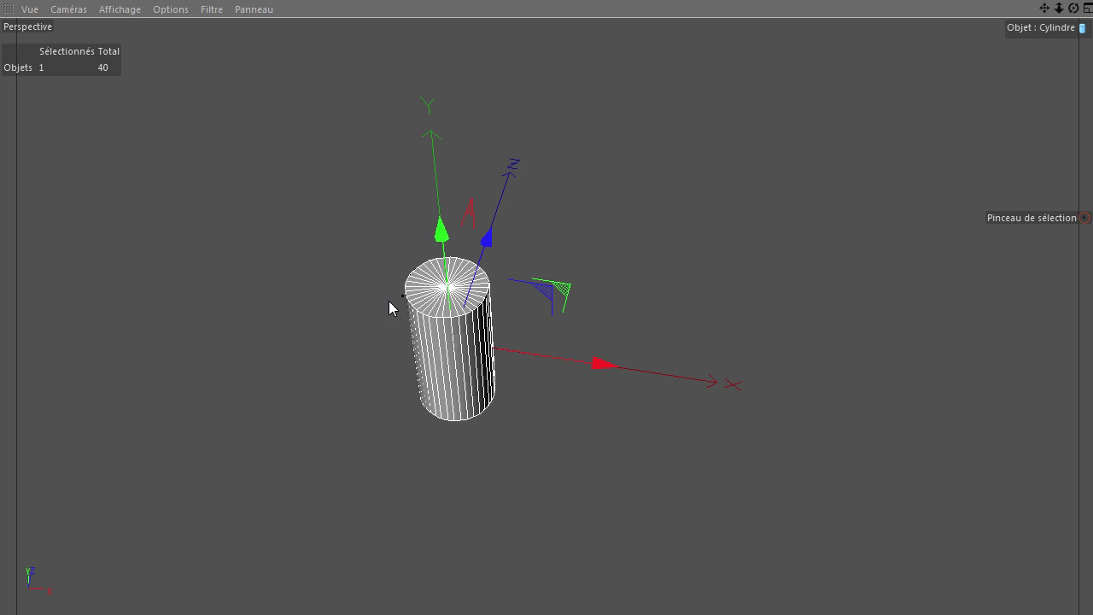
scroll(419, 291, "up", 5)
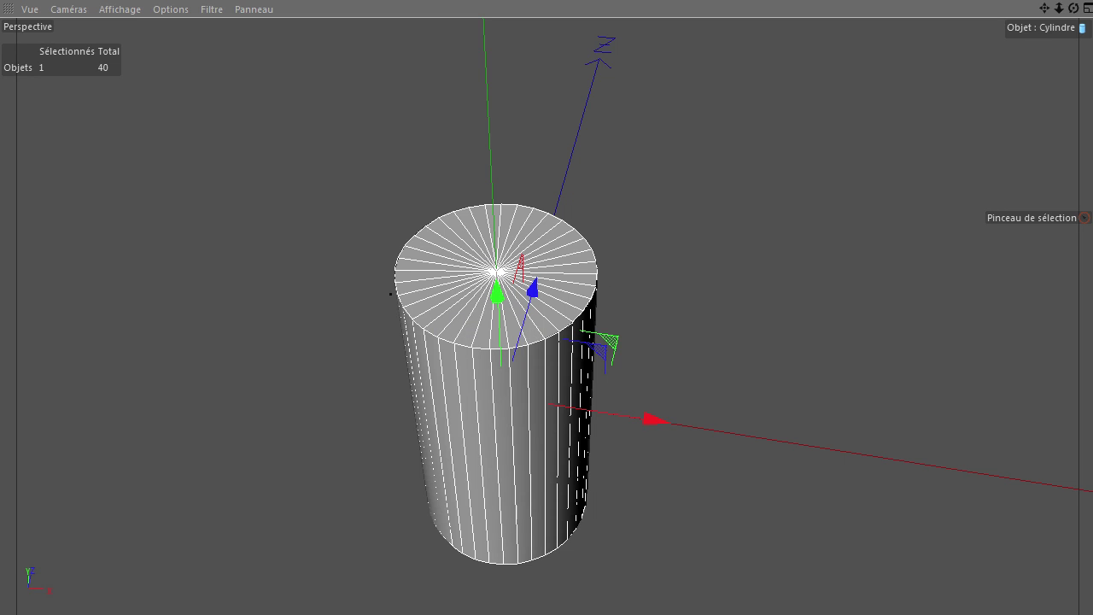
- Delete the cylinder and bring the partie 3 group of numbered meshes into full view
key("Delete")
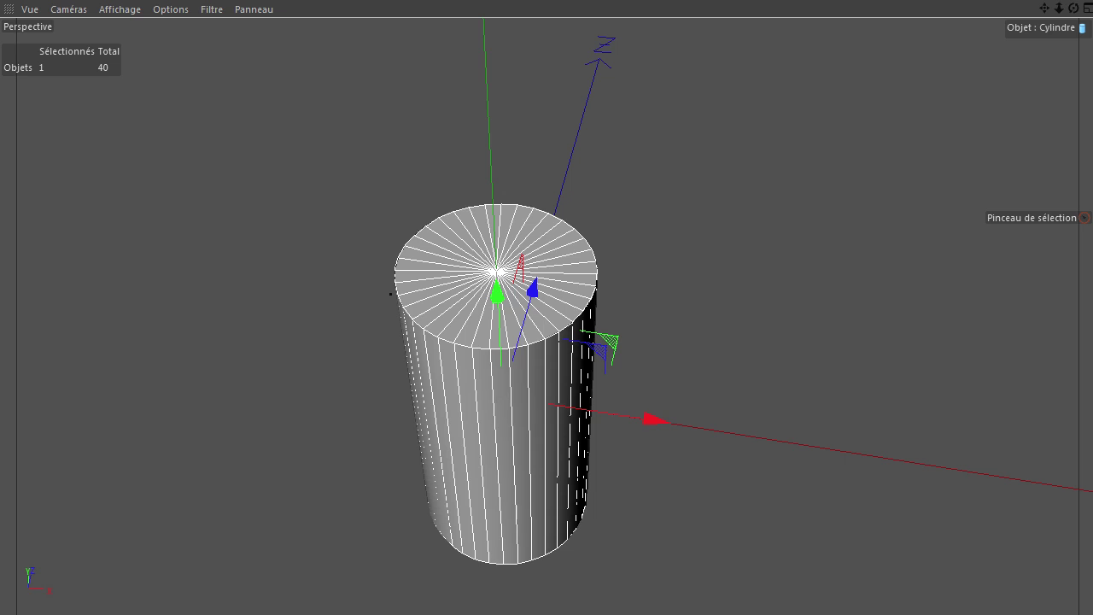
key("Delete")
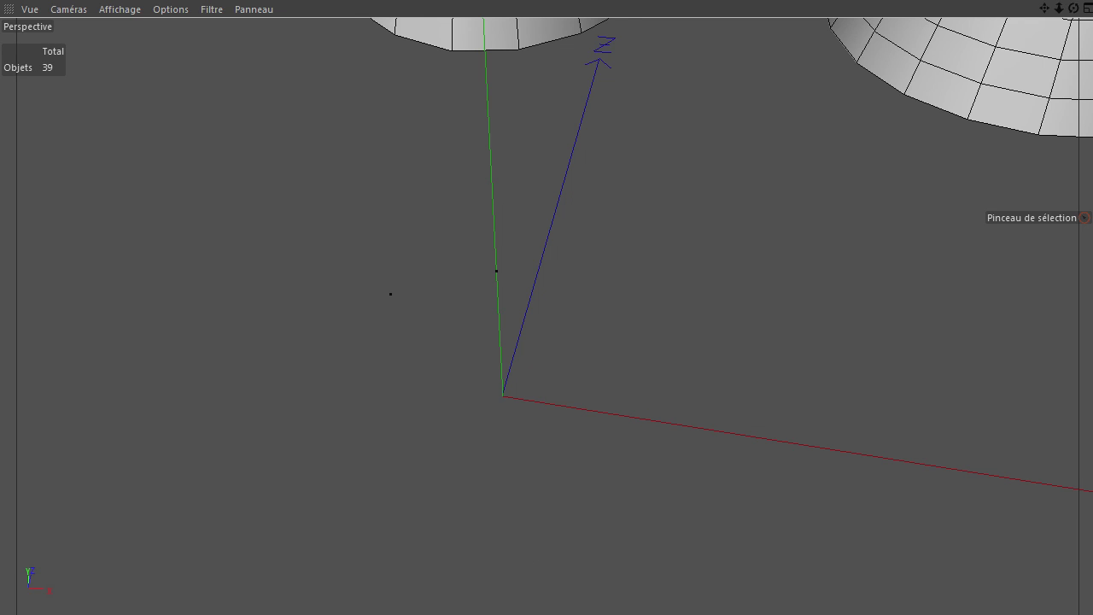
left_click(496, 271)
key("h")
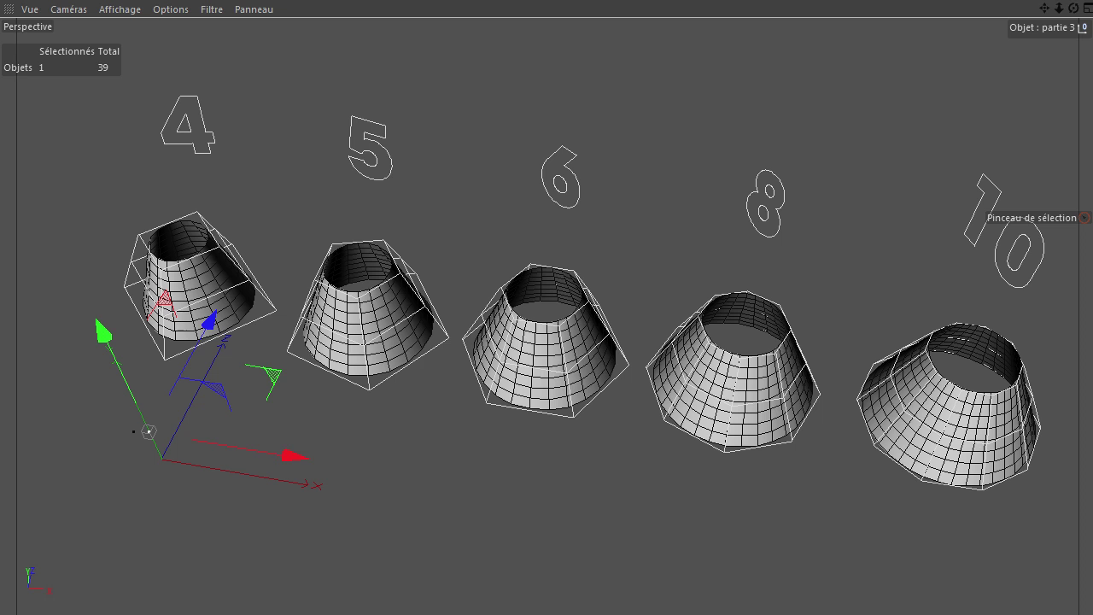
- Show the partie 3 meshes with Iso-lignes display and subdivision smoothing off, keeping the whole row from 4 to 10 in view
left_click_drag(1074, 10, 812, 423)
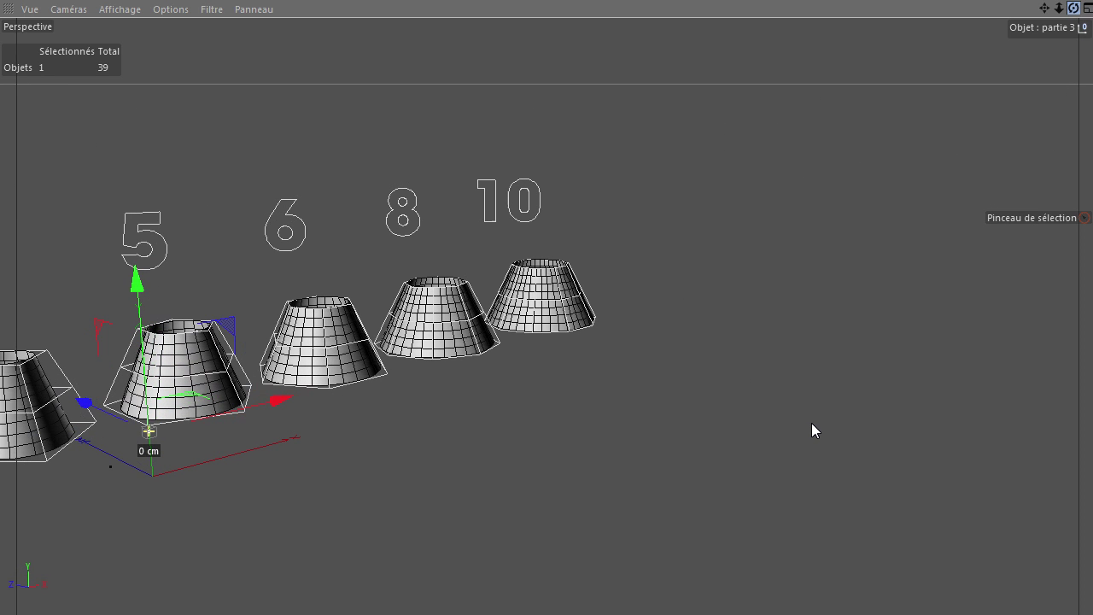
left_click(109, 10)
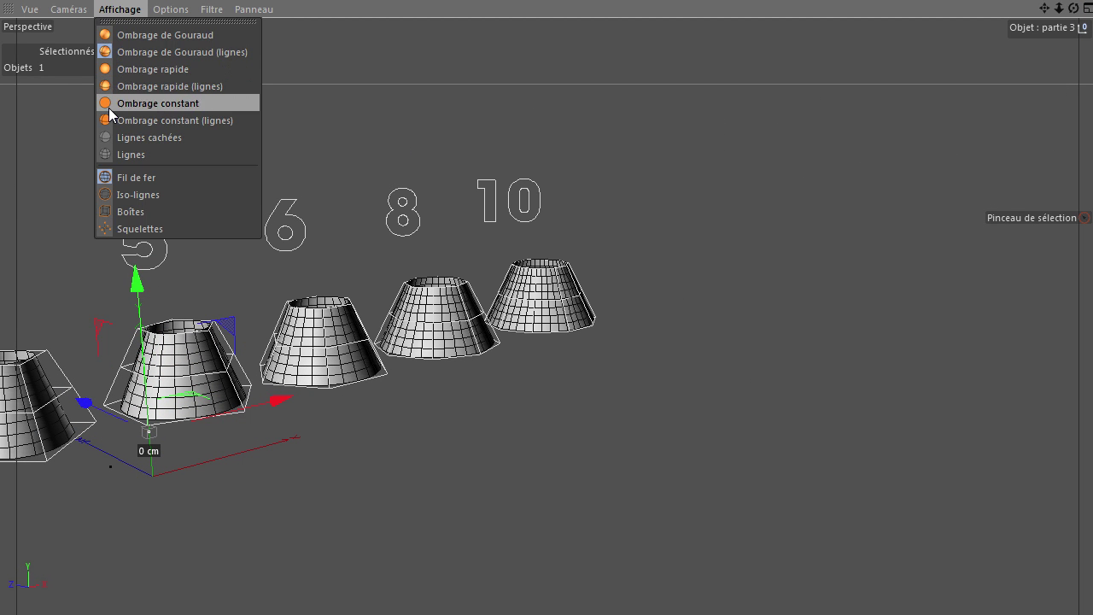
left_click(137, 195)
left_click_drag(1044, 8, 815, 423)
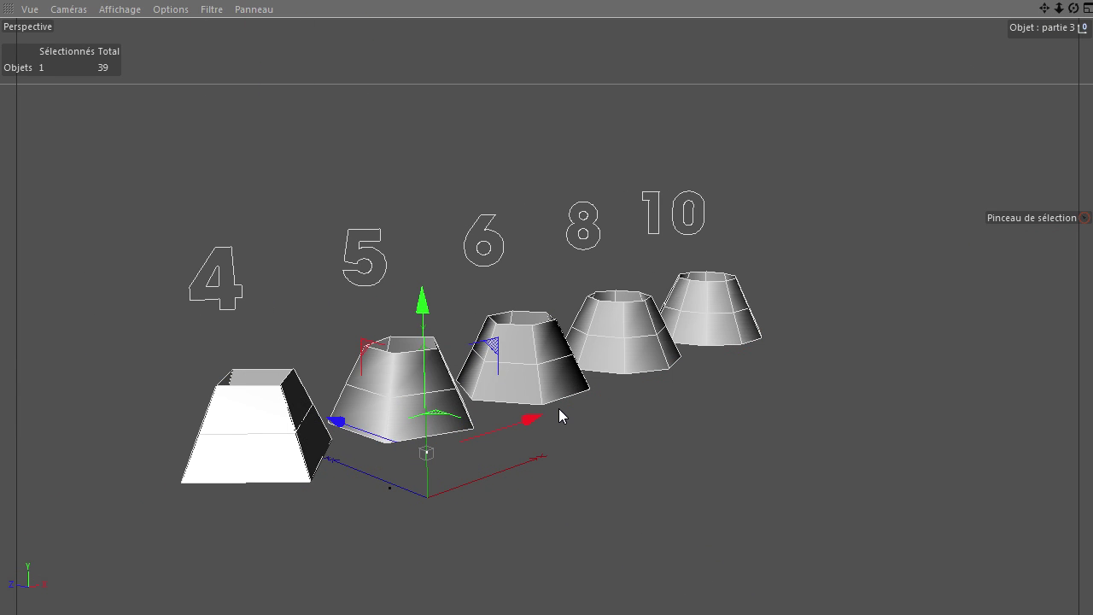
- Compare the closed four-sided mesh with the open numbered meshes from above, with subdivision smoothing temporarily enabled
scroll(559, 410, "up", 2)
left_click_drag(1045, 8, 811, 423)
left_click_drag(1075, 8, 811, 423)
left_click_drag(1075, 8, 811, 422)
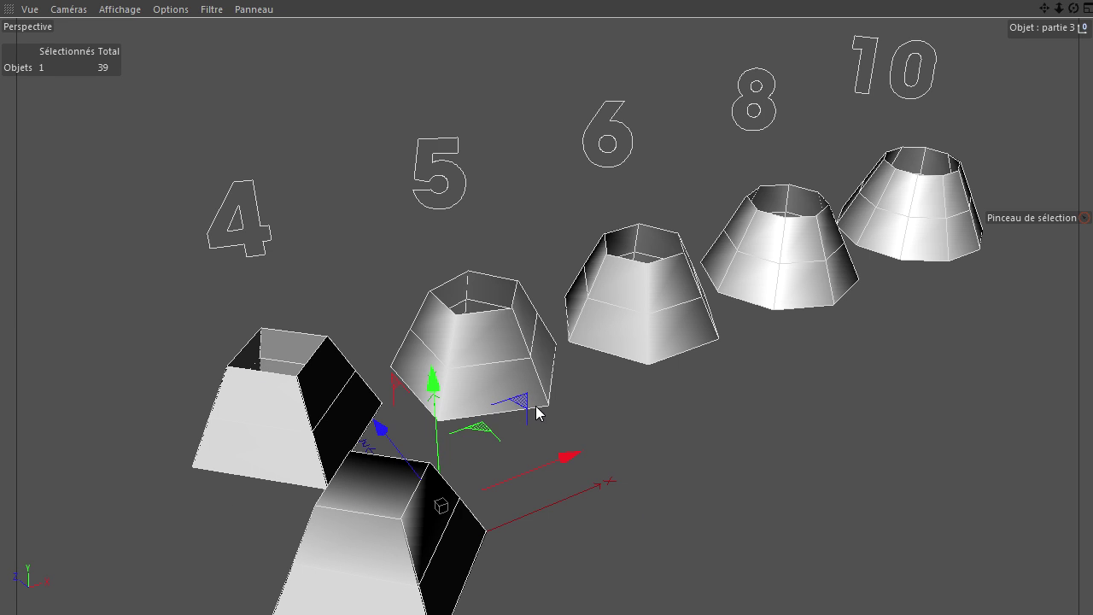
left_click_drag(1044, 11, 813, 437)
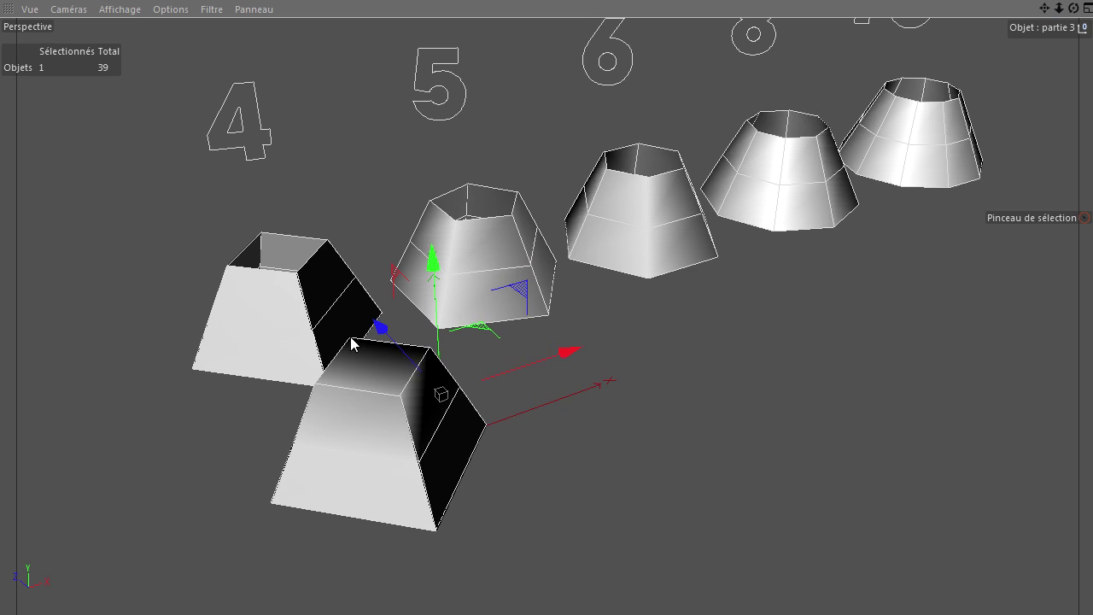
key("q")
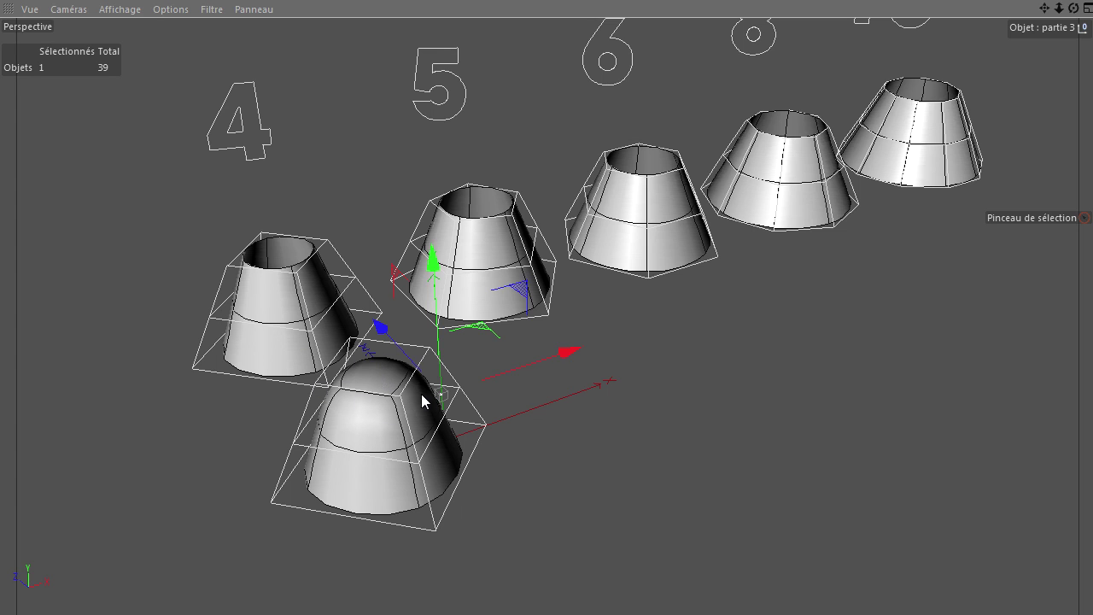
key("q")
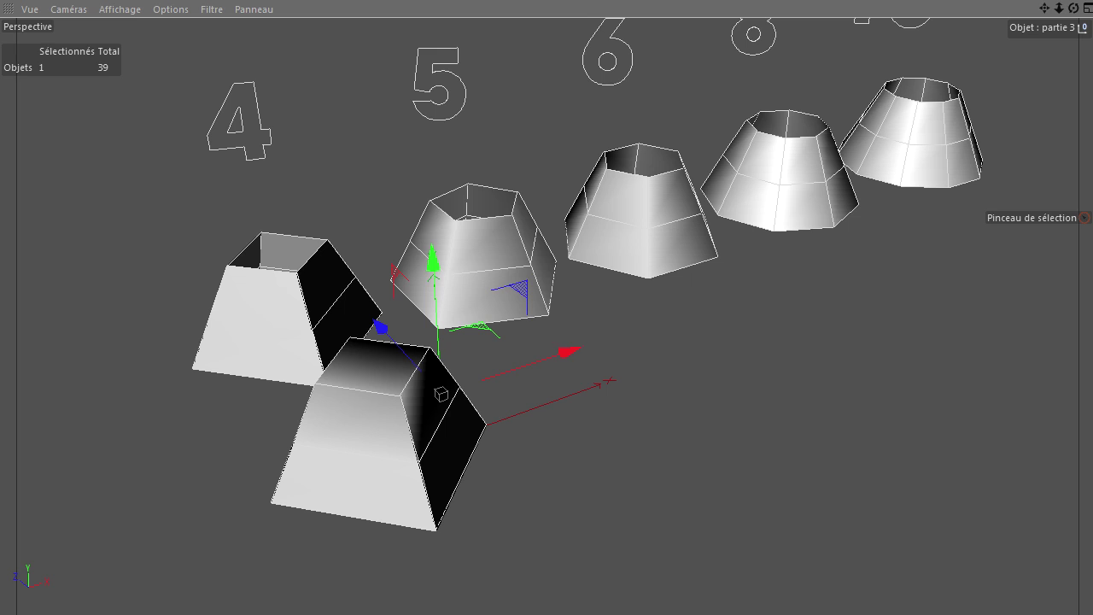
- Select the five-sided mesh named 5 and frame it in the view
key("o")
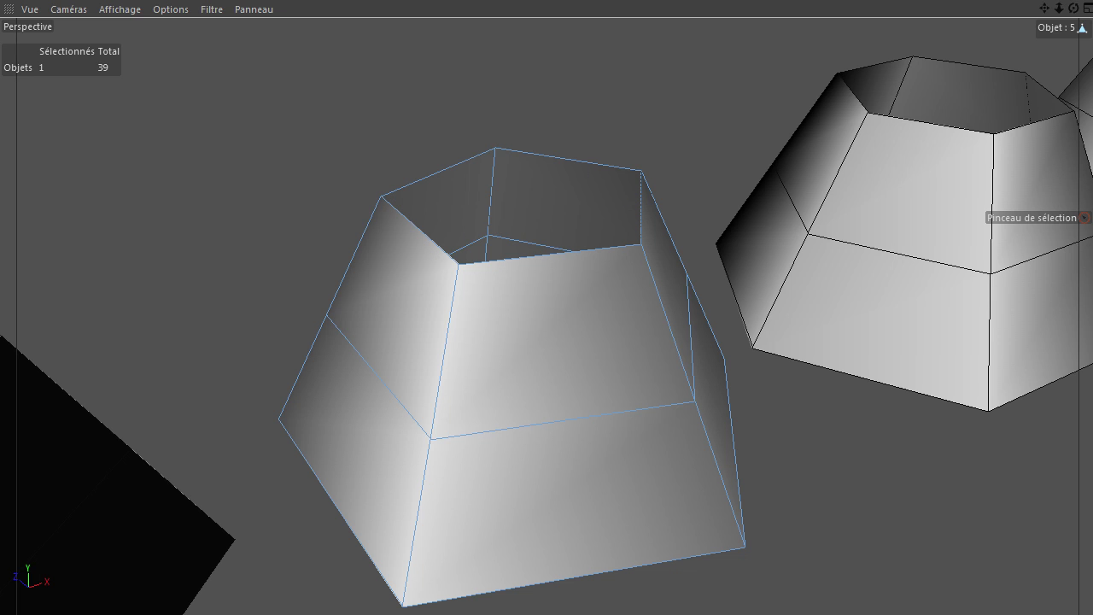
- Select the closed five-sided mesh 5.1 and inspect its cap topology from several angles with subdivision smoothing temporarily enabled
scroll(912, 443, "down", 4)
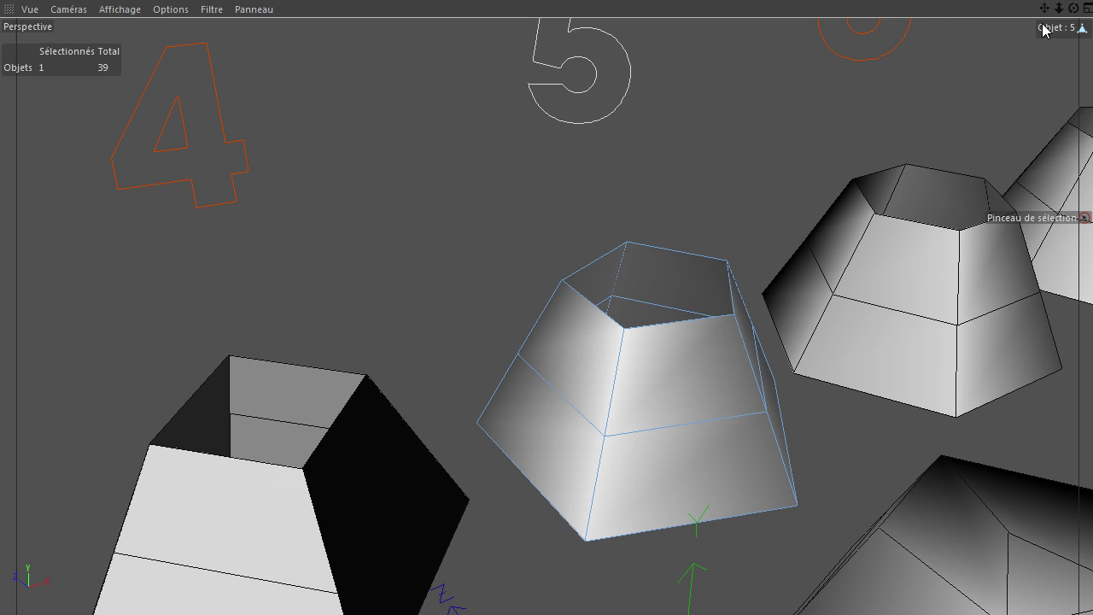
left_click_drag(1043, 9, 697, 407)
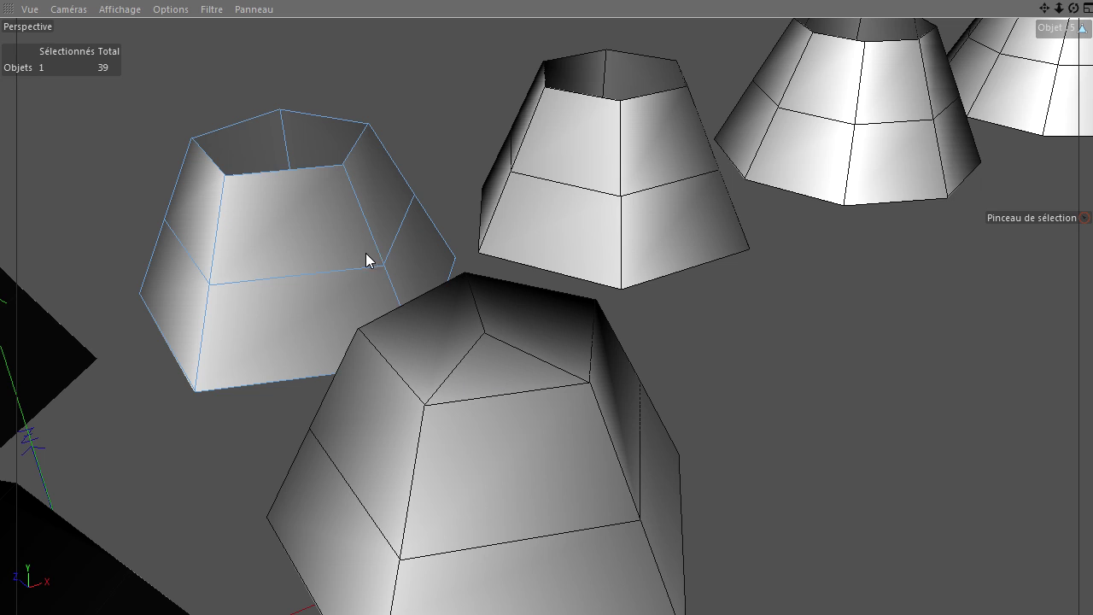
scroll(308, 388, "down", 2)
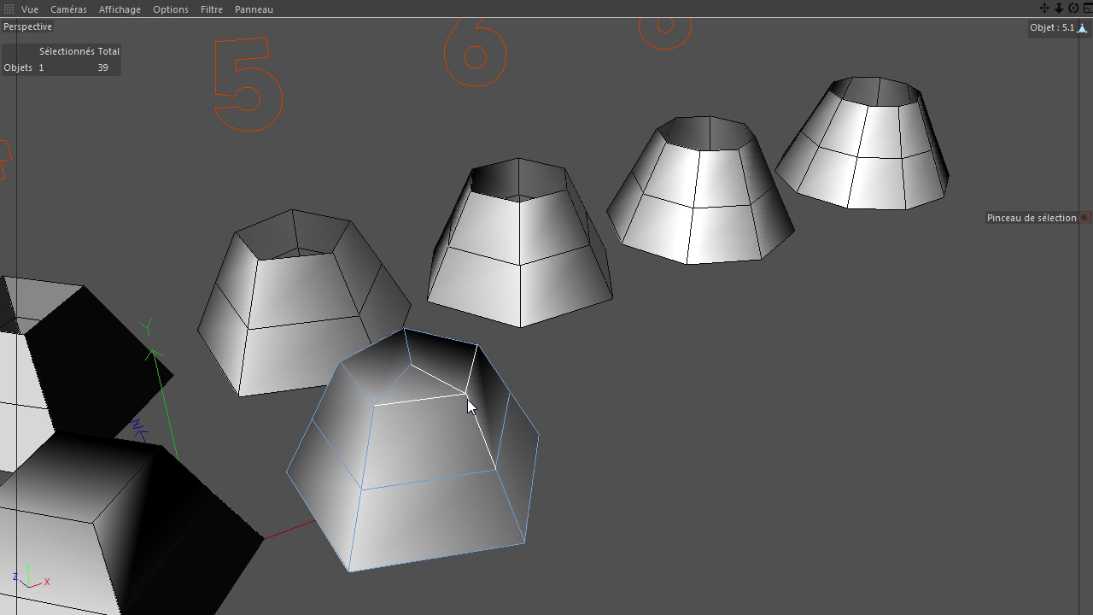
key("q")
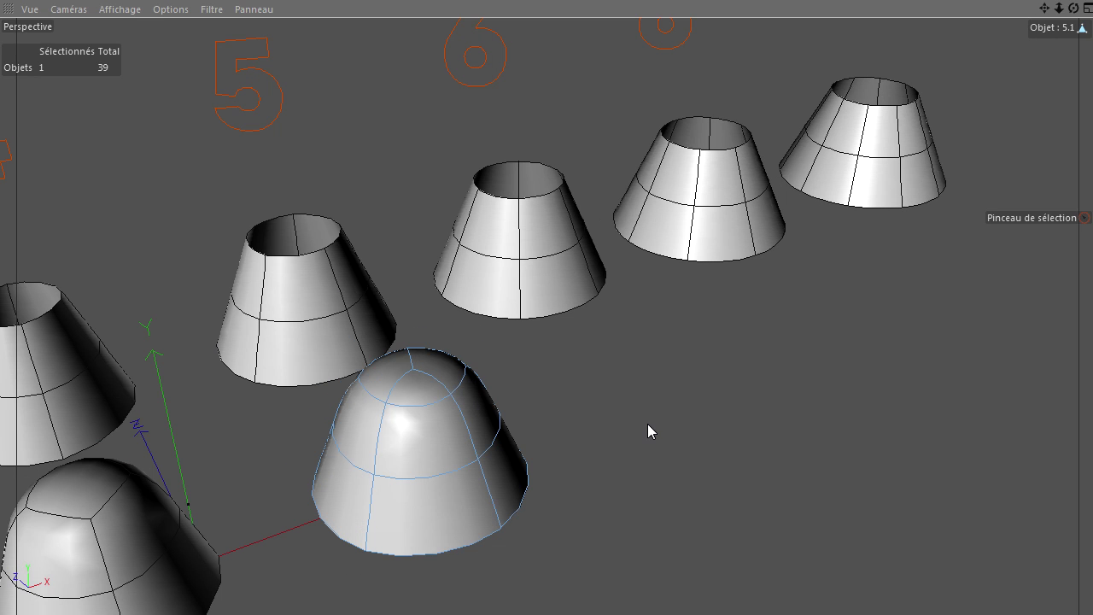
left_click_drag(1074, 8, 812, 423)
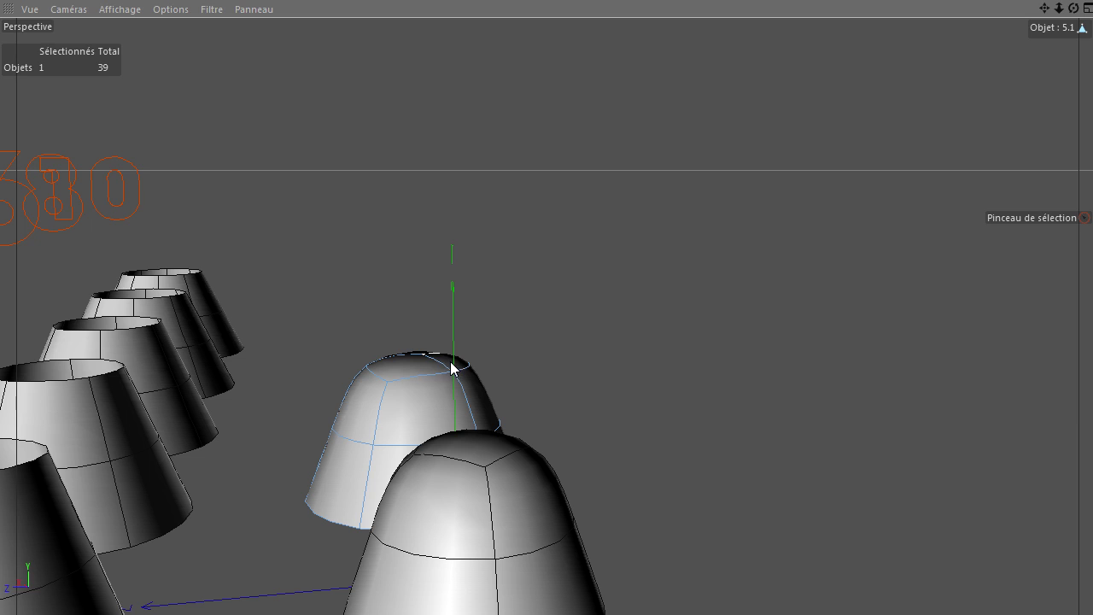
left_click_drag(1074, 8, 810, 424)
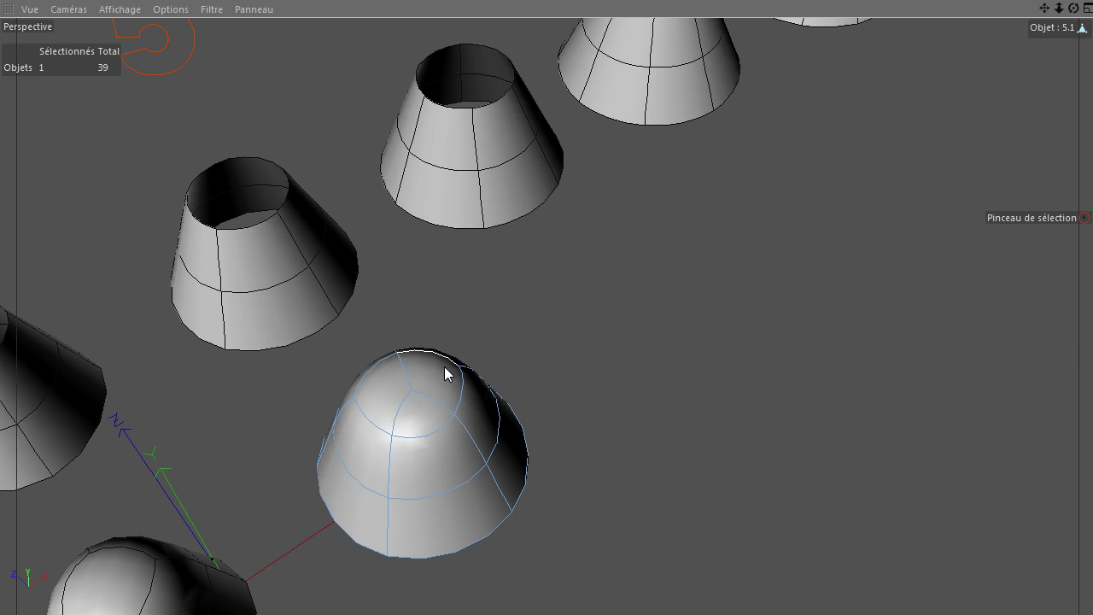
key("q")
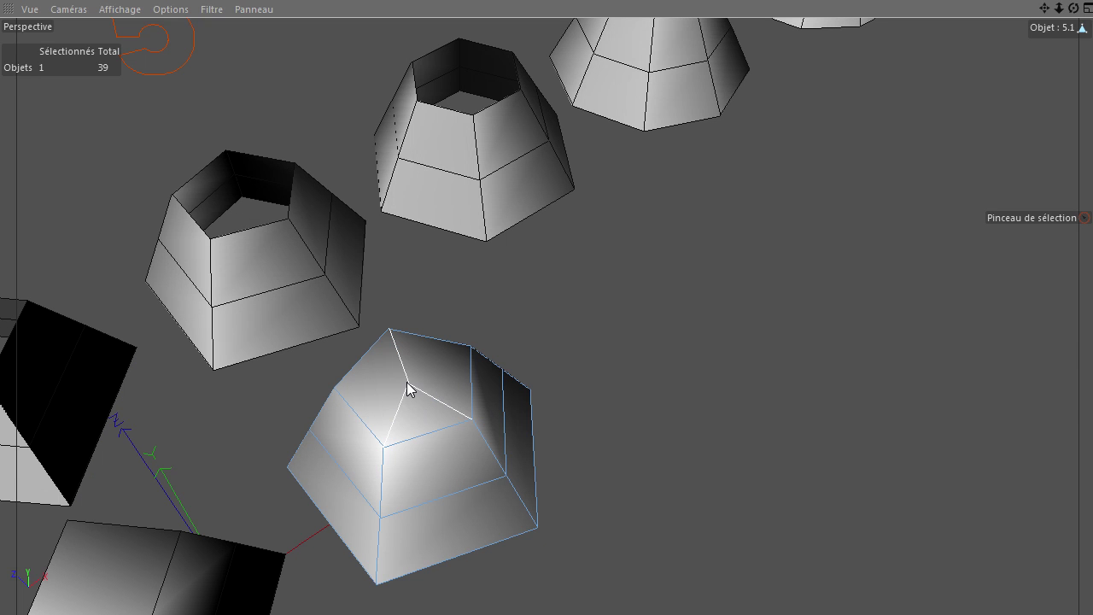
- Deselect everything and show the second closed five-sided mesh in front of the first one
left_click_drag(1044, 8, 1012, 30)
key("ctrl+shift+a")
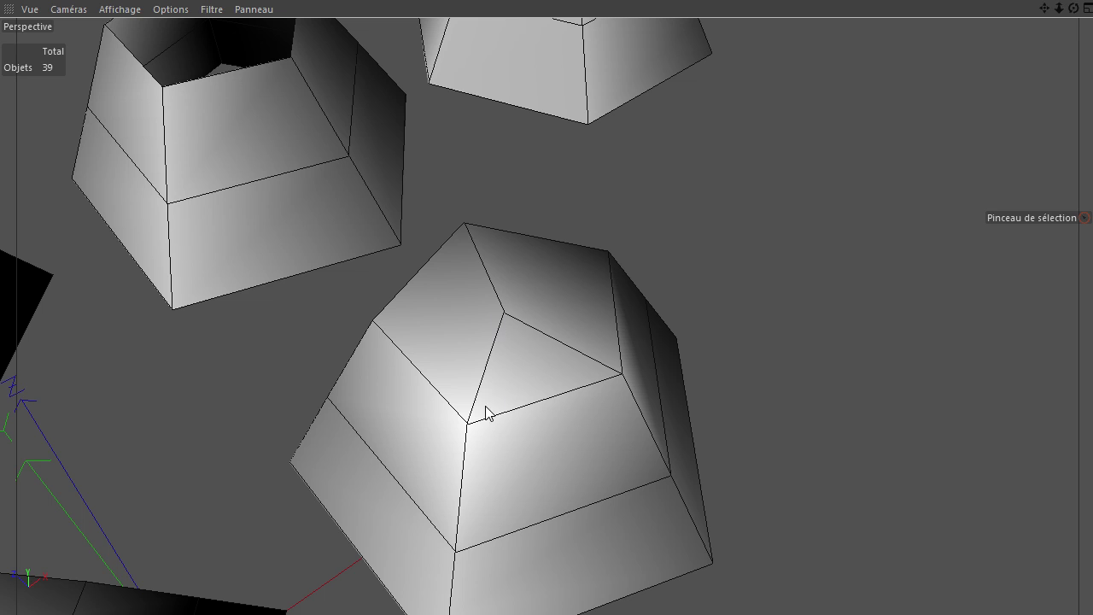
scroll(356, 384, "down", 5)
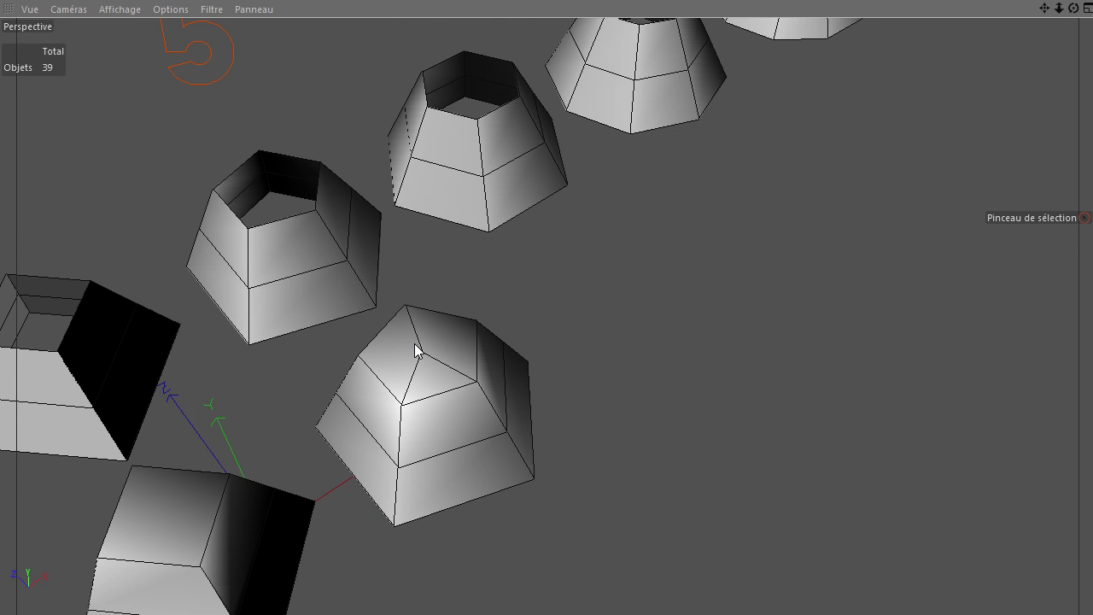
left_click_drag(1044, 9, 610, 144)
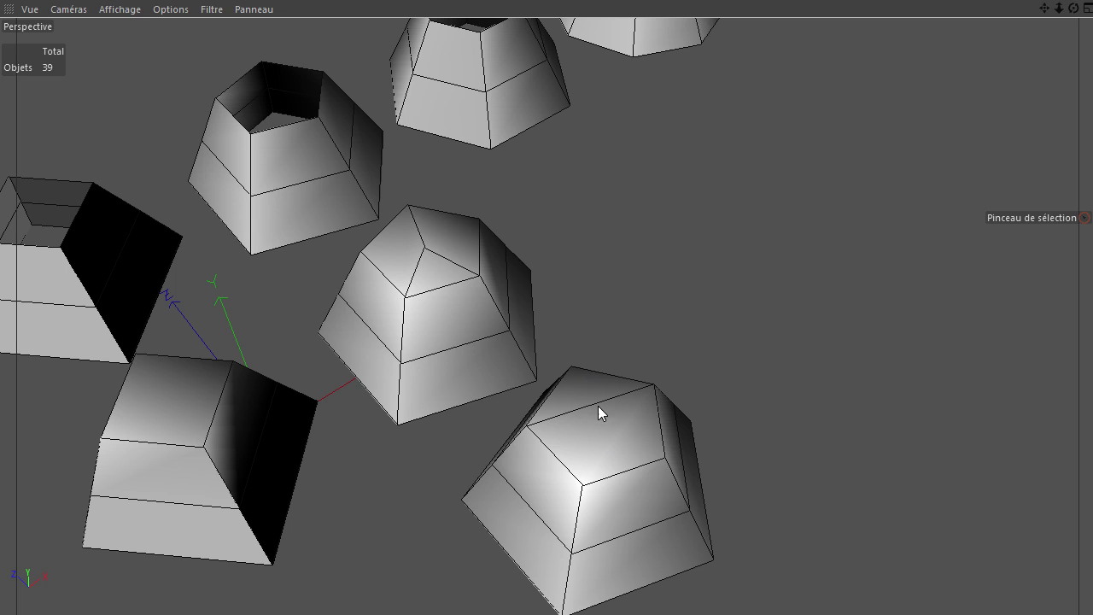
mouse_move(1077, 14)
left_mouse_down()
mouse_move(812, 422)
mouse_move(1078, 16)
left_mouse_up()
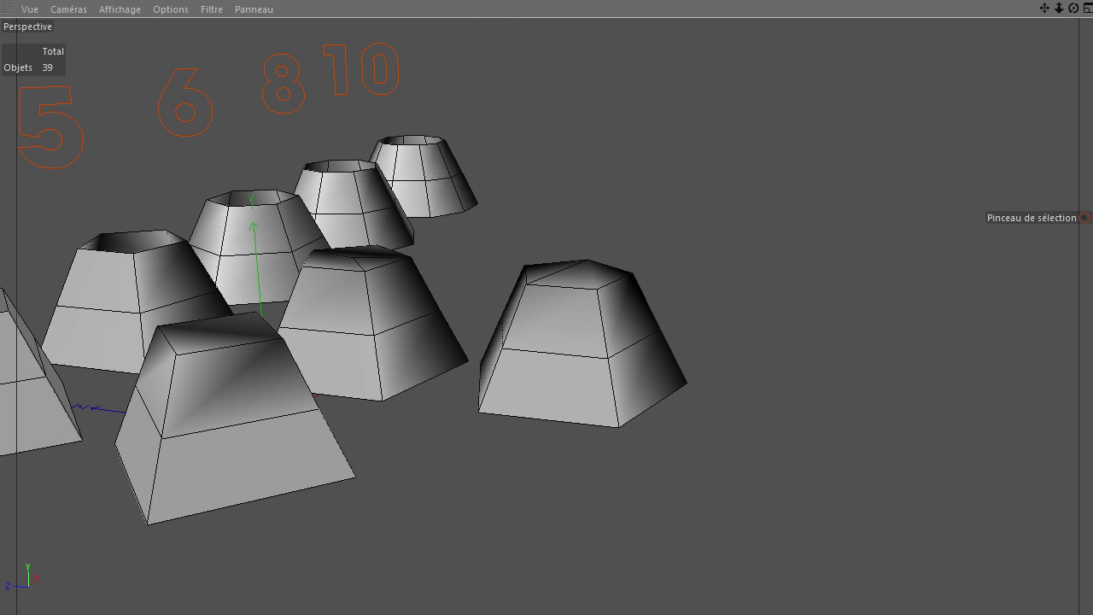
- Compare the two closed five-sided meshes from low and high angles with subdivision smoothing temporarily enabled
key("q")
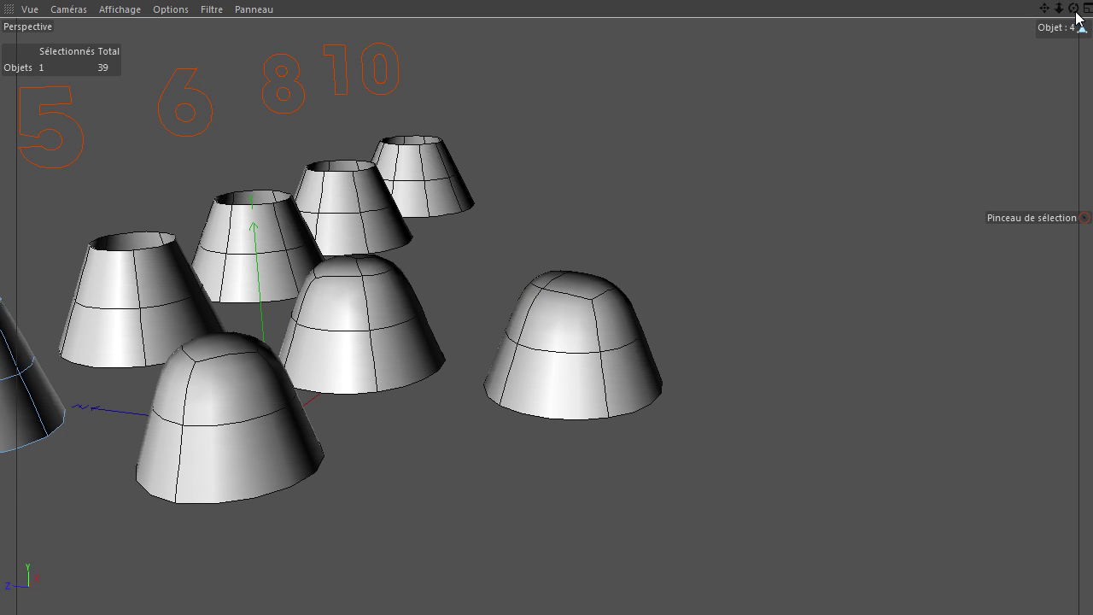
left_click_drag(1074, 9, 811, 430)
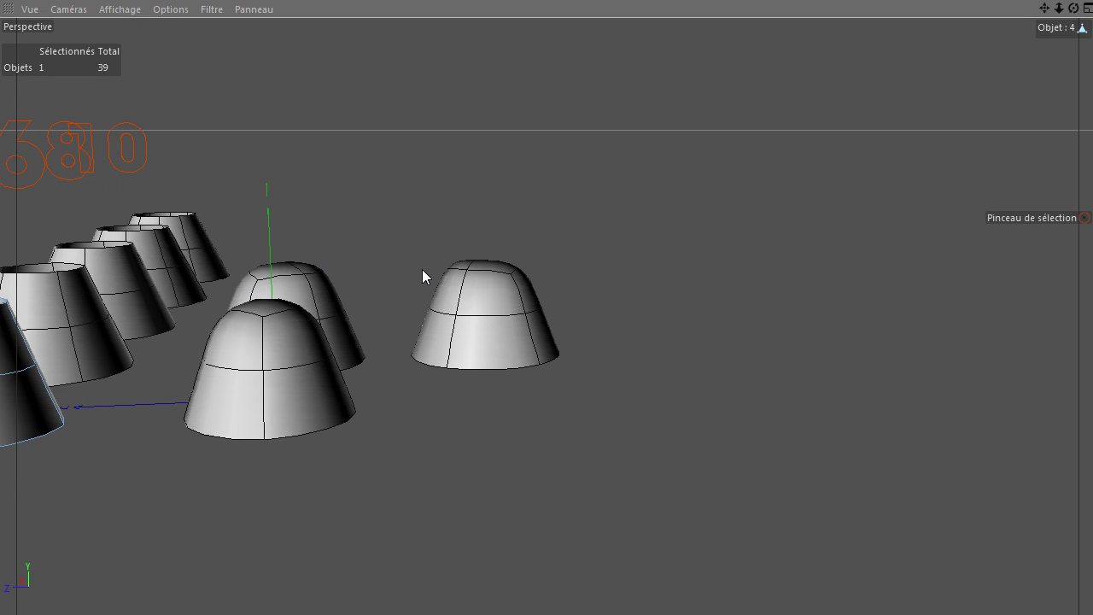
left_click_drag(1074, 7, 533, 274)
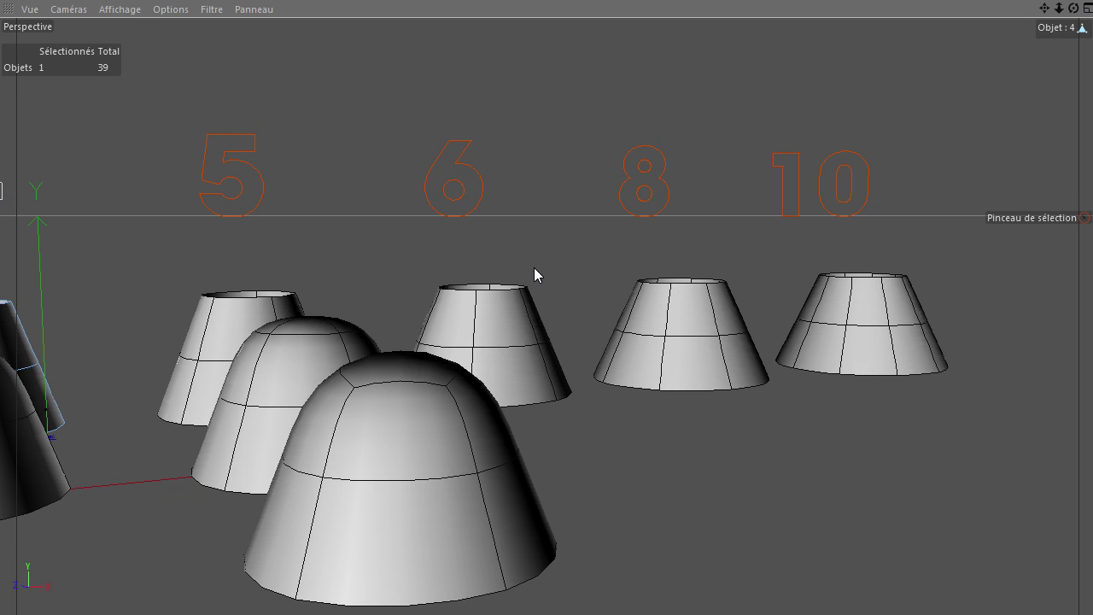
left_click_drag(1073, 14, 812, 423)
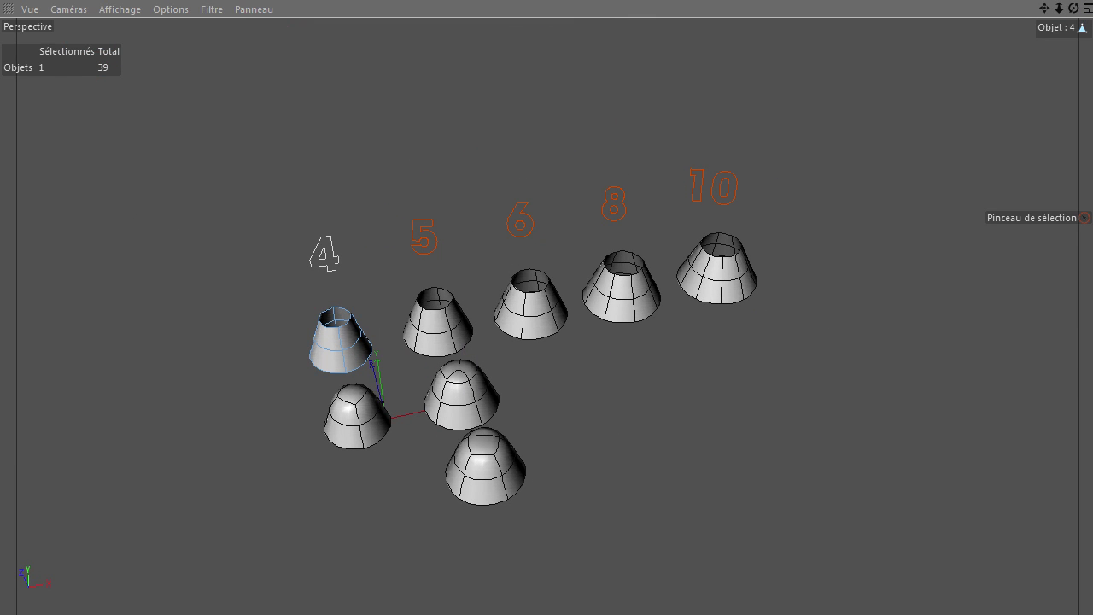
key("q")
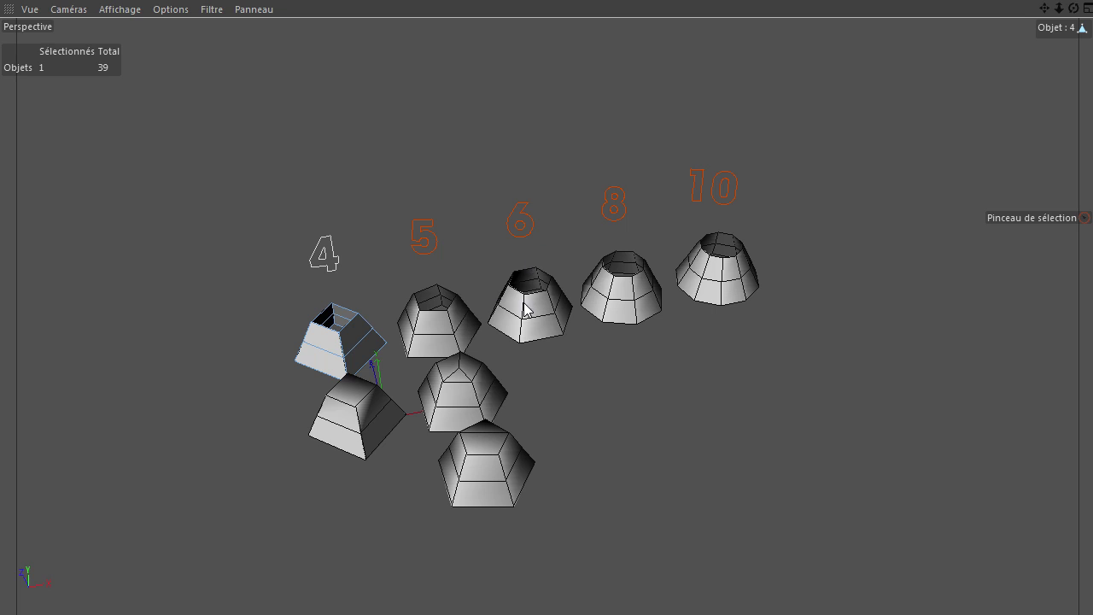
- Show the first closed six-sided mesh in front of mesh 6 and check its shape with subdivision smoothing temporarily enabled
scroll(526, 307, "up", 5)
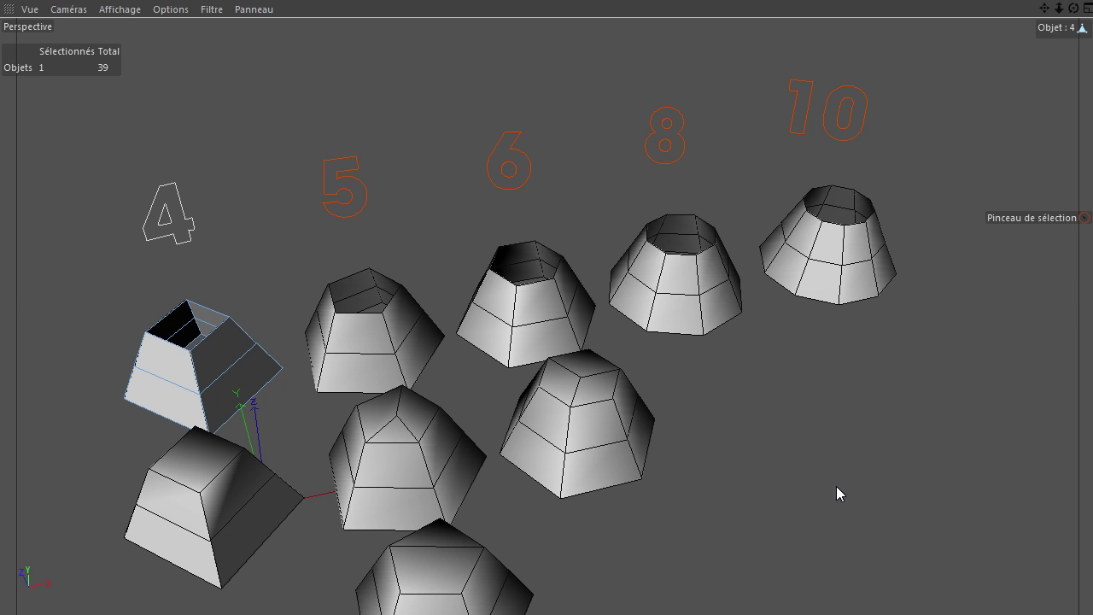
scroll(836, 486, "up", 3)
left_click_drag(1048, 9, 681, 423)
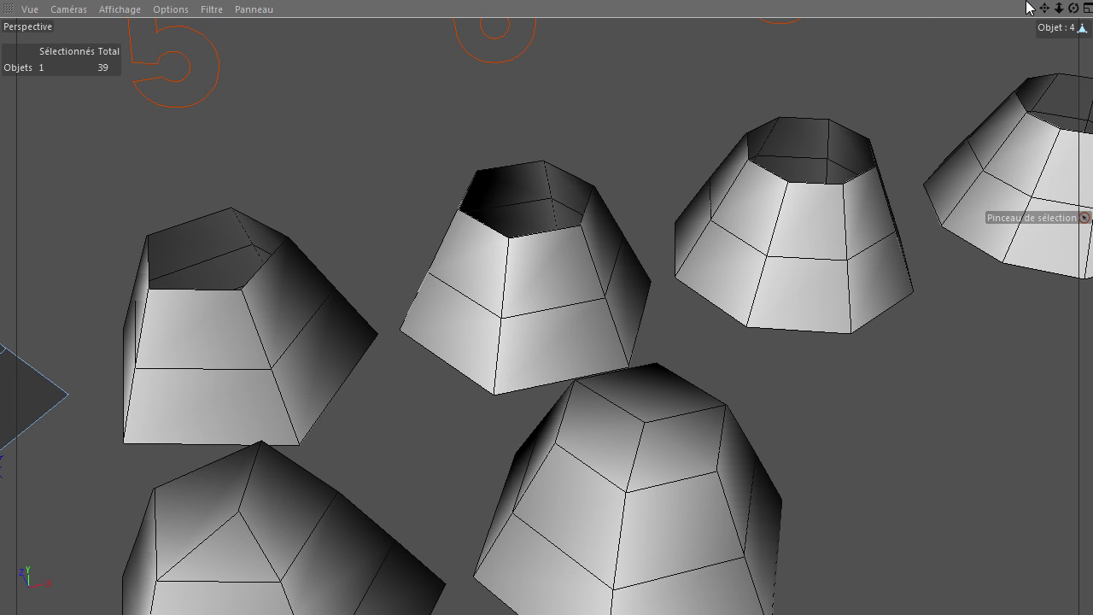
left_click_drag(1060, 8, 811, 423)
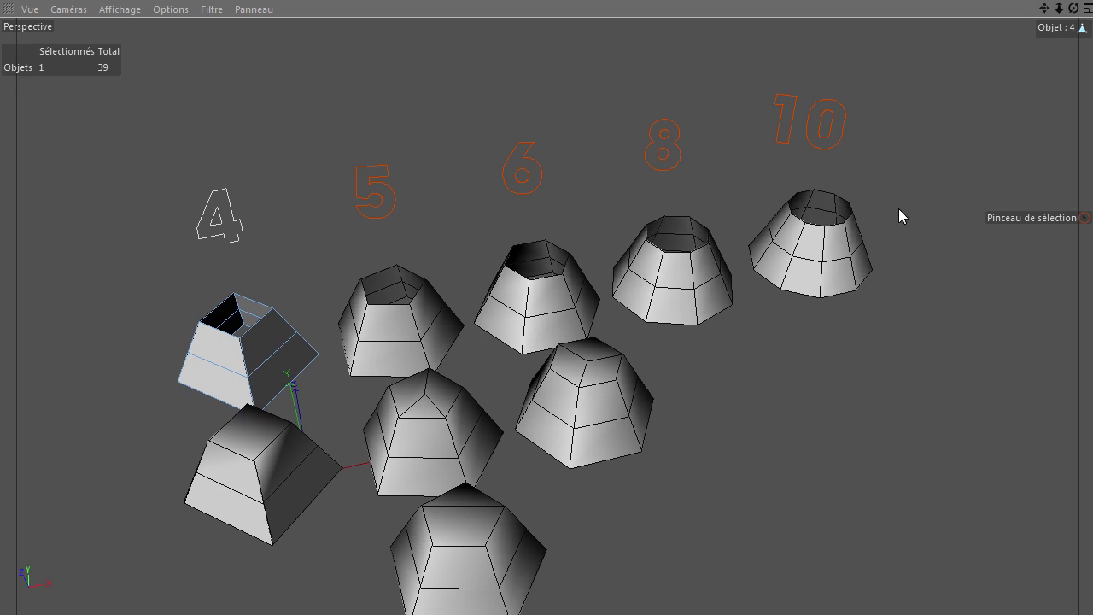
key("q")
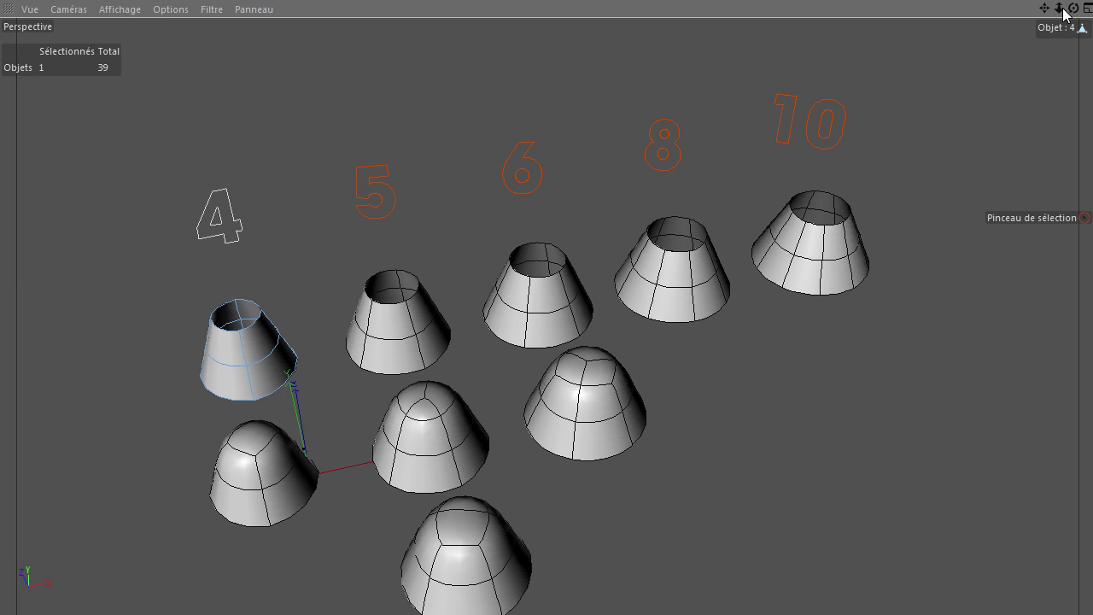
left_click_drag(1074, 8, 812, 423)
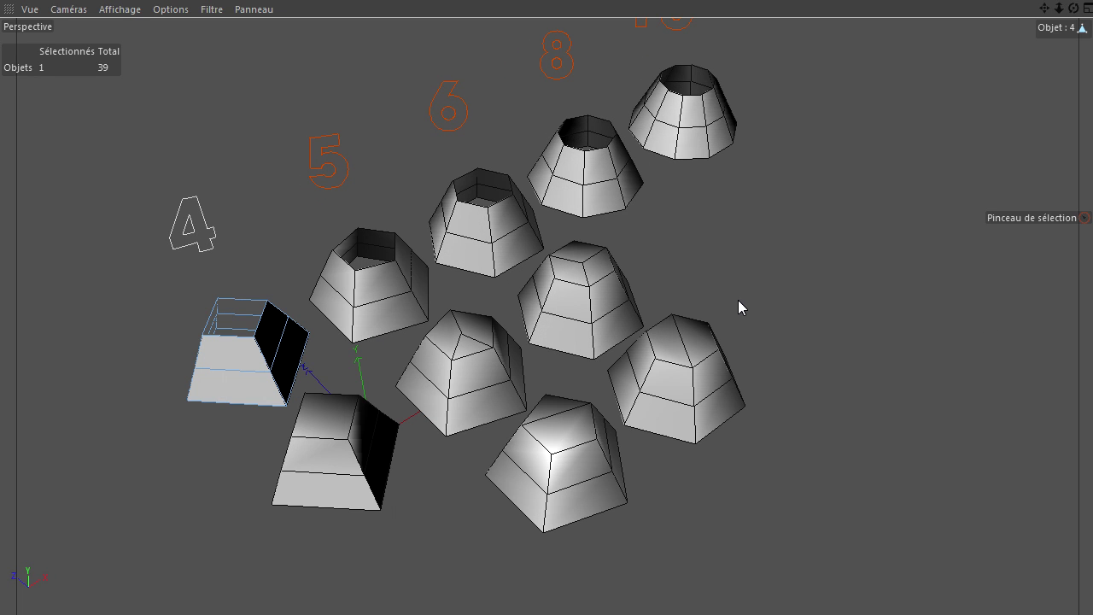
- Examine the cap layouts of the two closed six-sided meshes up close, first unsmoothed, then with subdivision smoothing enabled
scroll(695, 381, "up", 4)
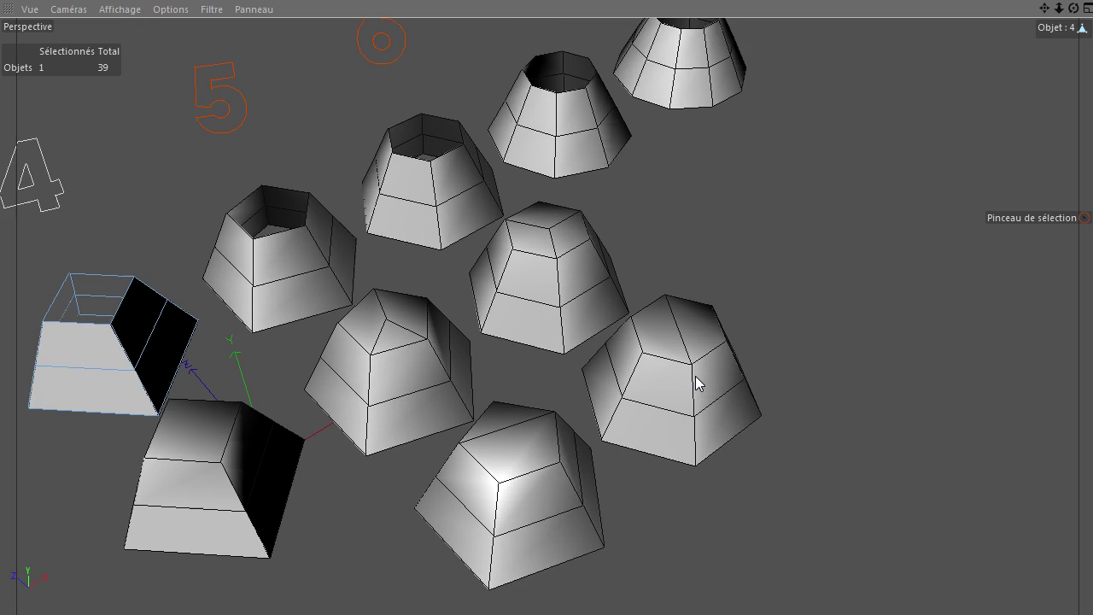
scroll(699, 379, "up", 2)
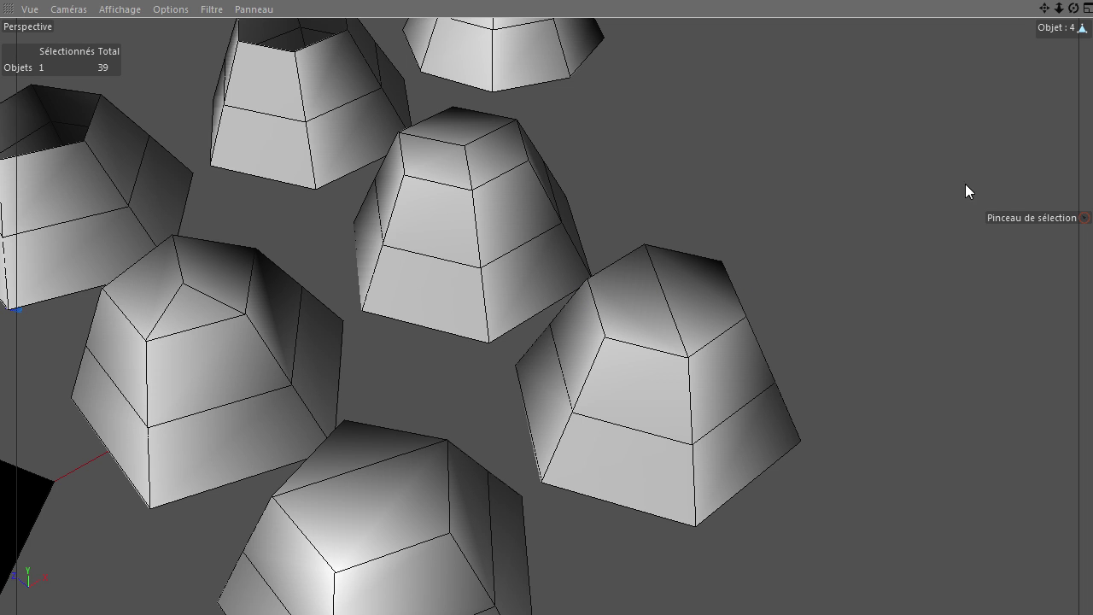
mouse_move(1073, 8)
left_mouse_down()
mouse_move(810, 423)
mouse_move(1075, 12)
left_mouse_up()
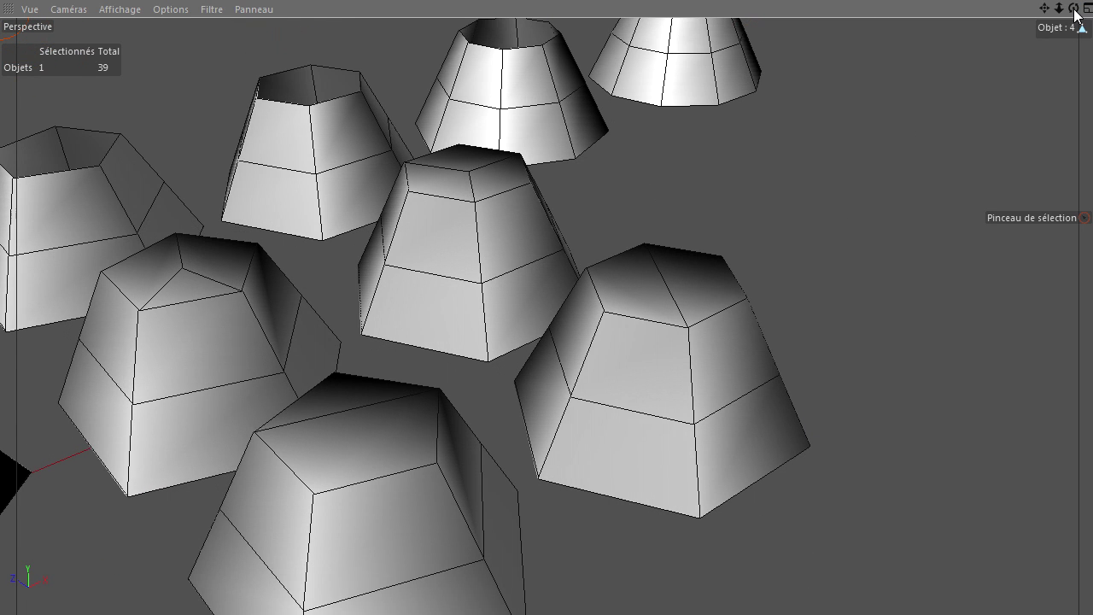
key("q")
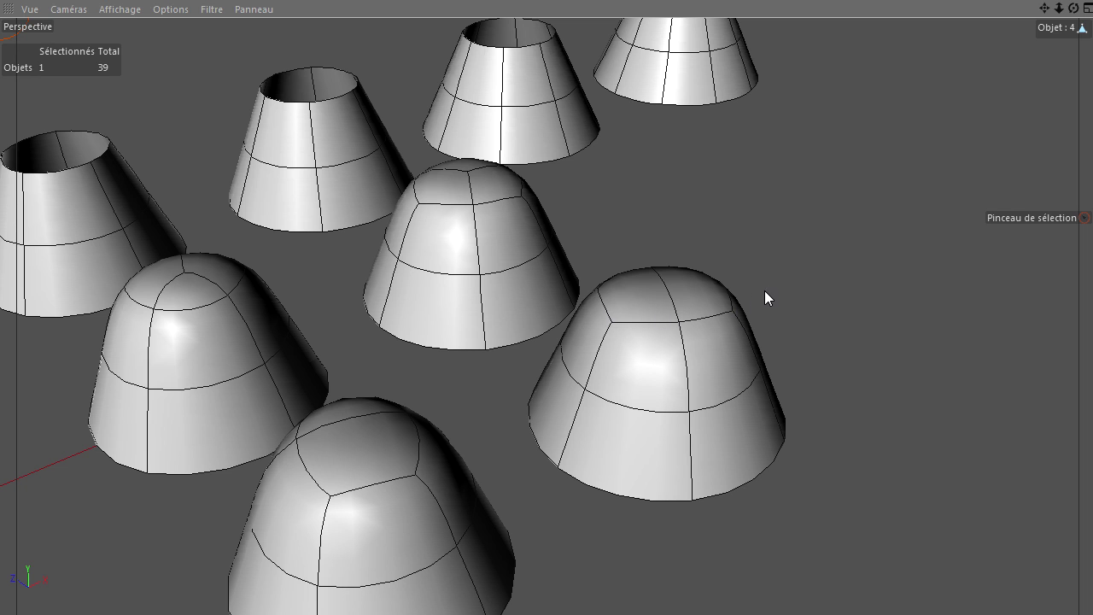
left_click_drag(1044, 8, 818, 436)
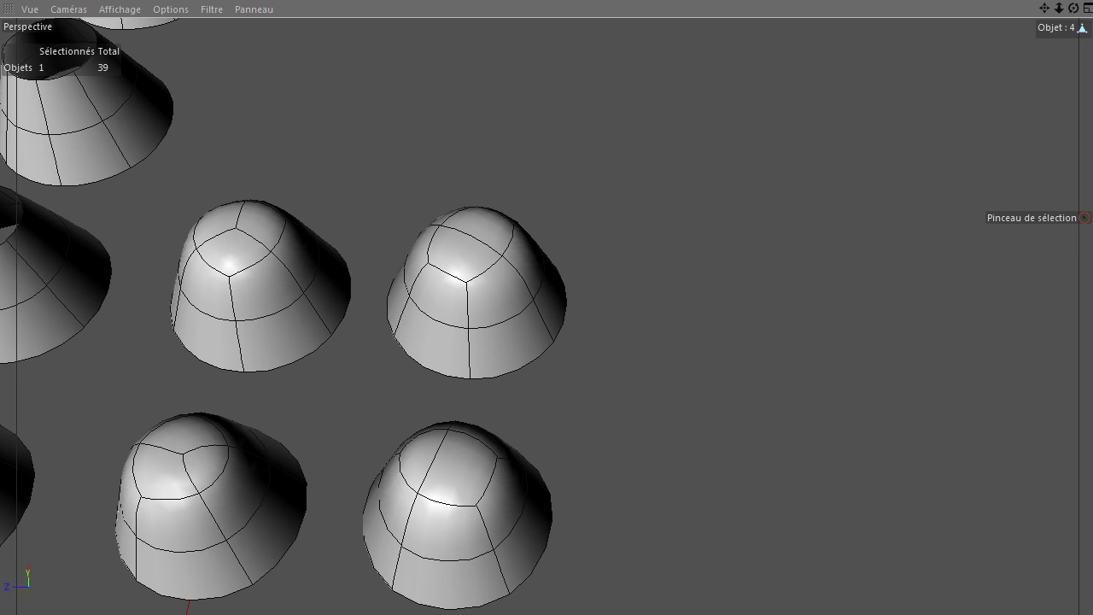
- Select the closed six-sided mesh 6.1, compare it with the surrounding rows, and turn subdivision smoothing off
left_click_drag(1044, 9, 812, 423)
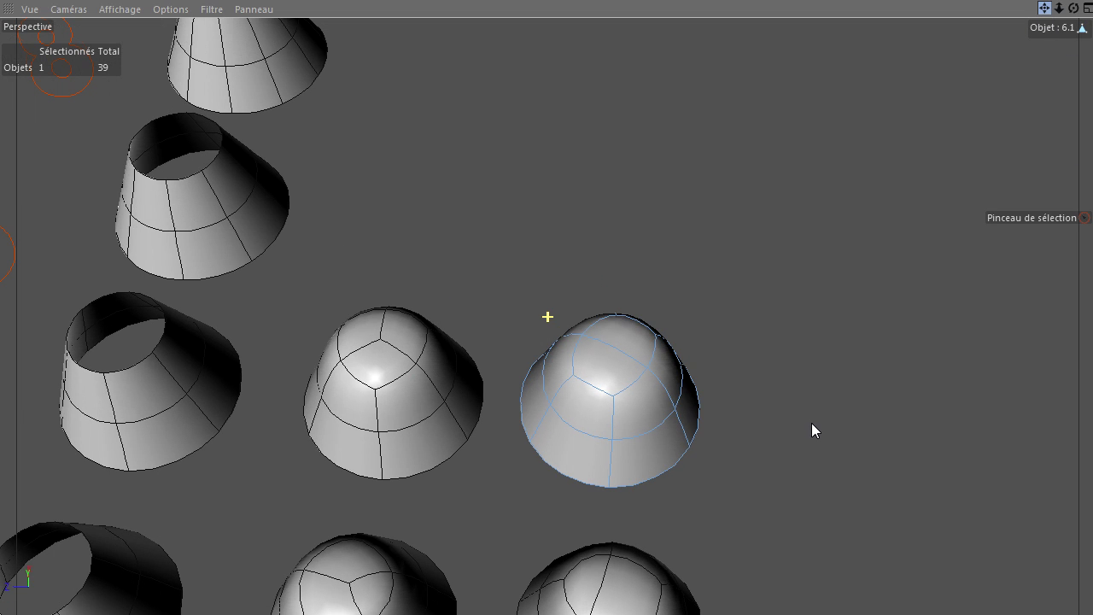
left_click_drag(1076, 7, 811, 423)
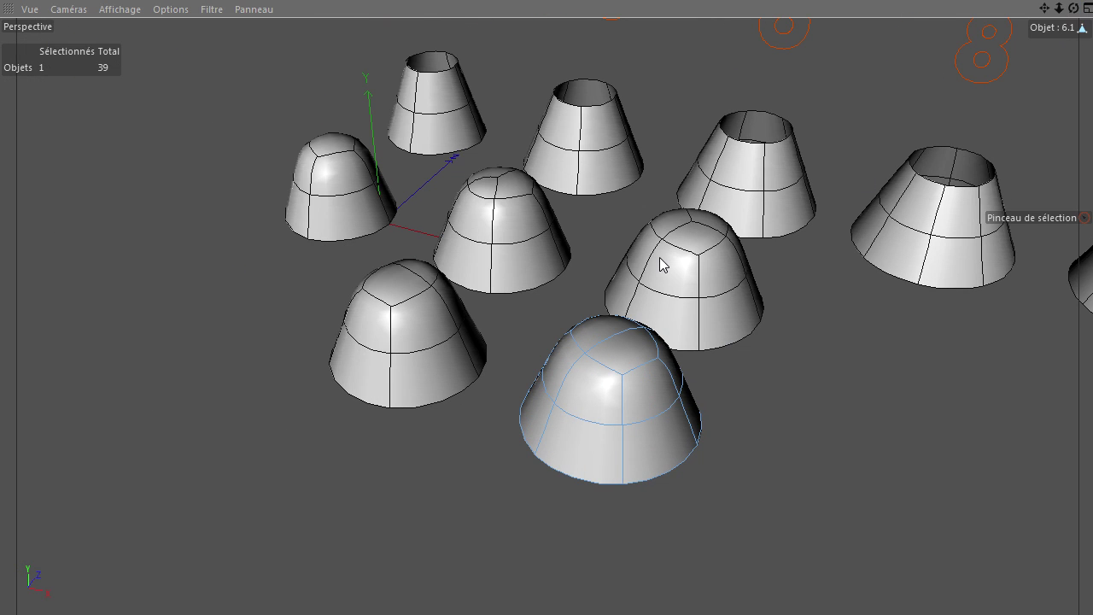
left_click_drag(1044, 7, 991, 50)
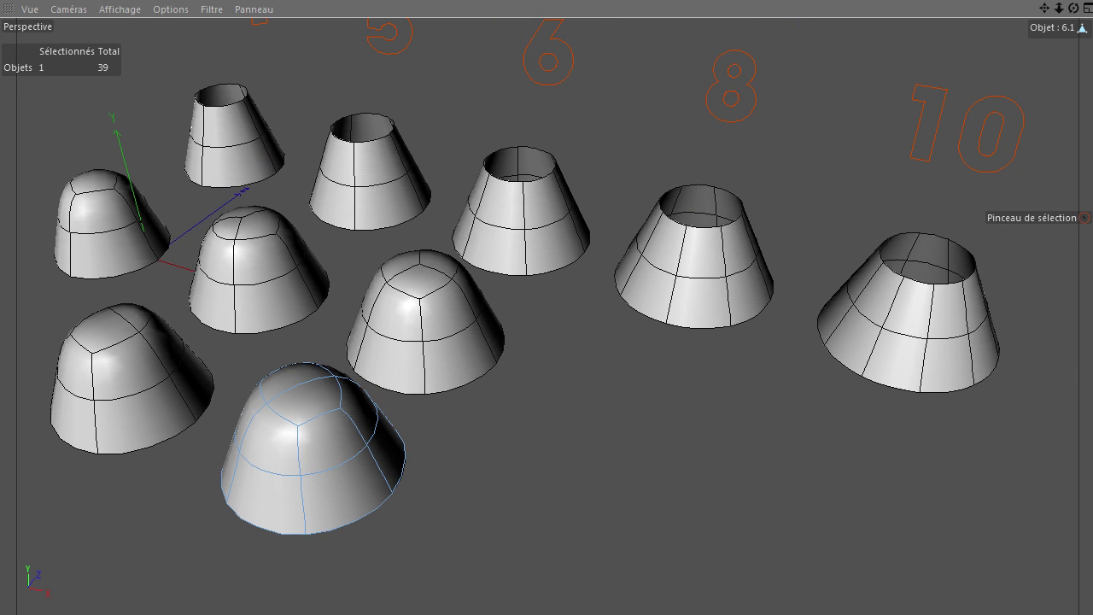
left_click_drag(1073, 8, 810, 423)
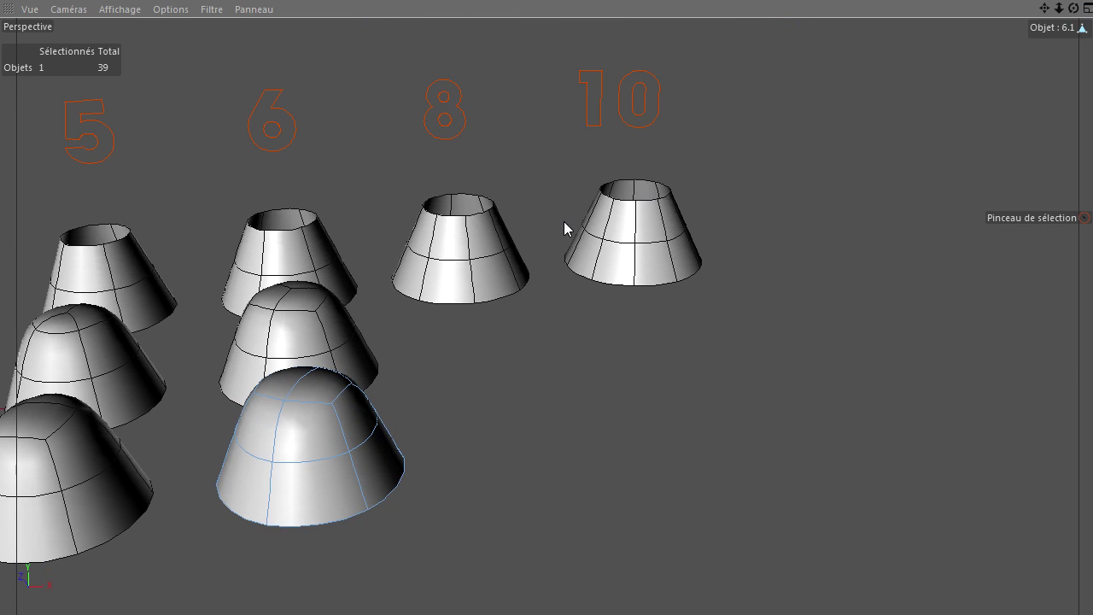
key("q")
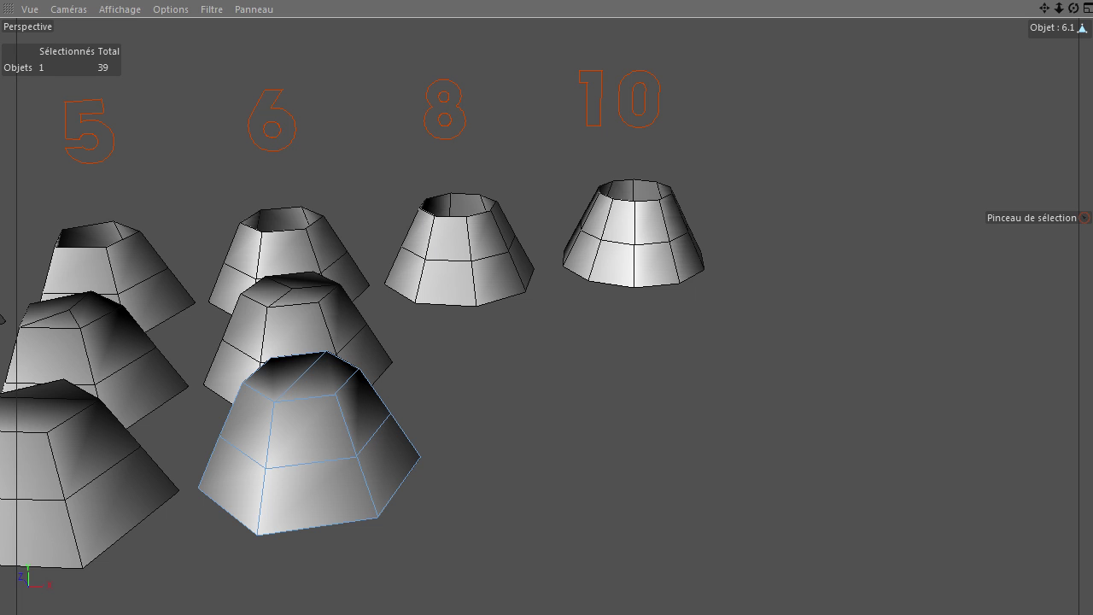
- Show and select the closed eight-sided mesh 8.1 in front of mesh 8, and frame its cap from above
left_click(1092, 250)
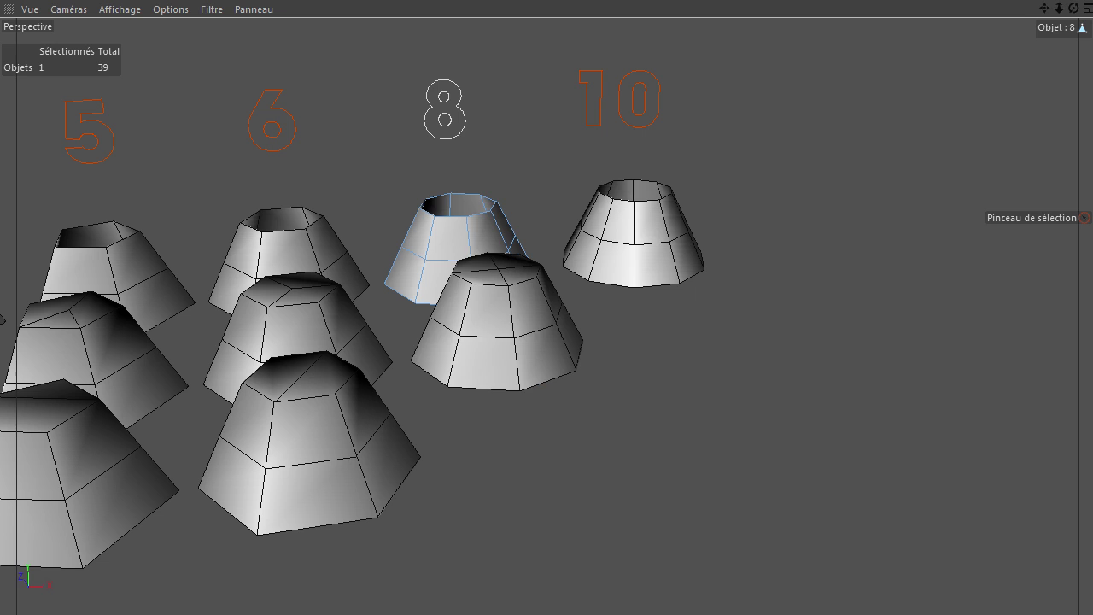
left_click(497, 322)
left_click_drag(1044, 11, 812, 423)
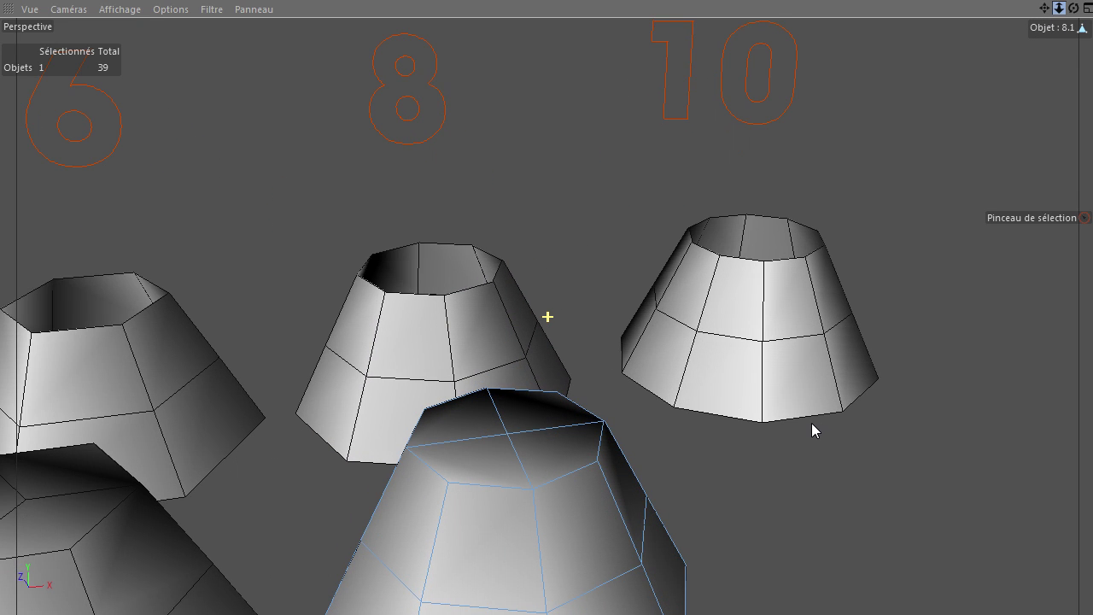
left_click_drag(1043, 11, 811, 422)
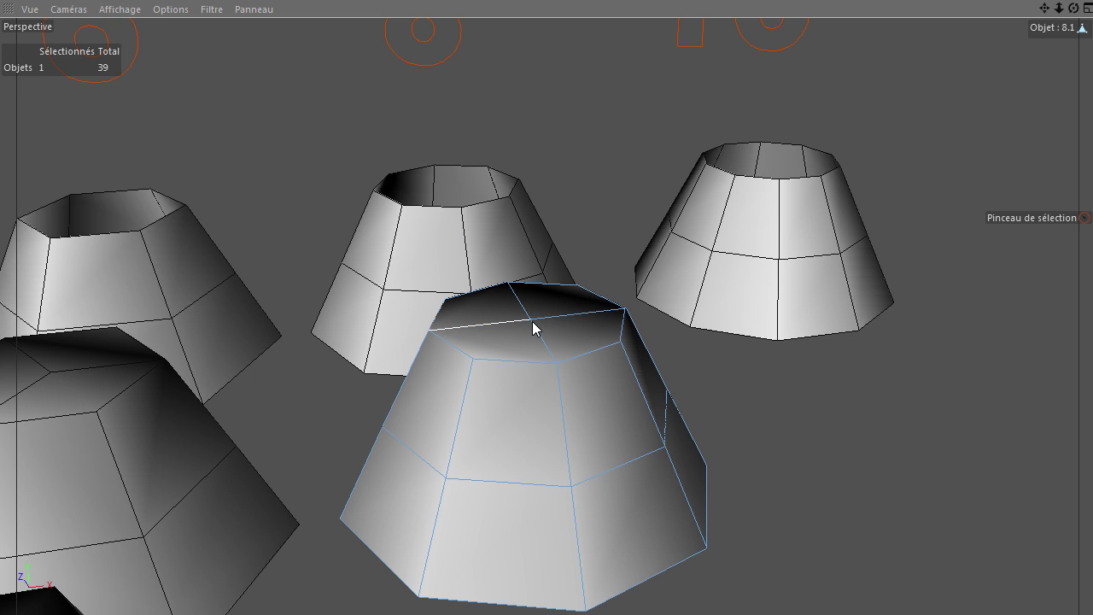
left_click_drag(1073, 8, 832, 141)
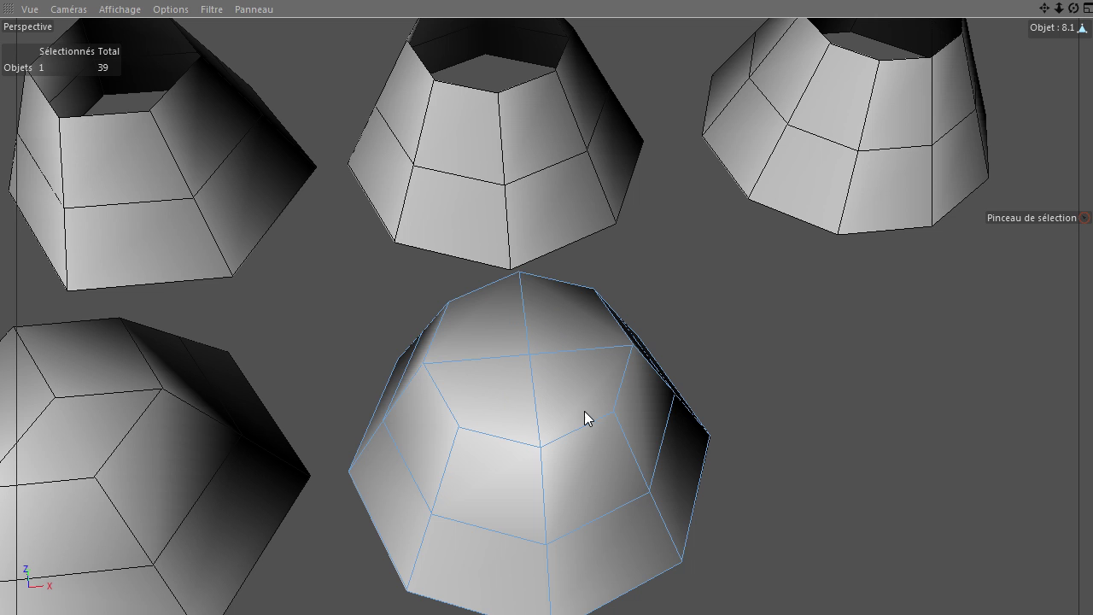
- Check the closed eight-sided mesh with subdivision smoothing temporarily enabled, and show the second closed eight-sided mesh in front of it
key("q")
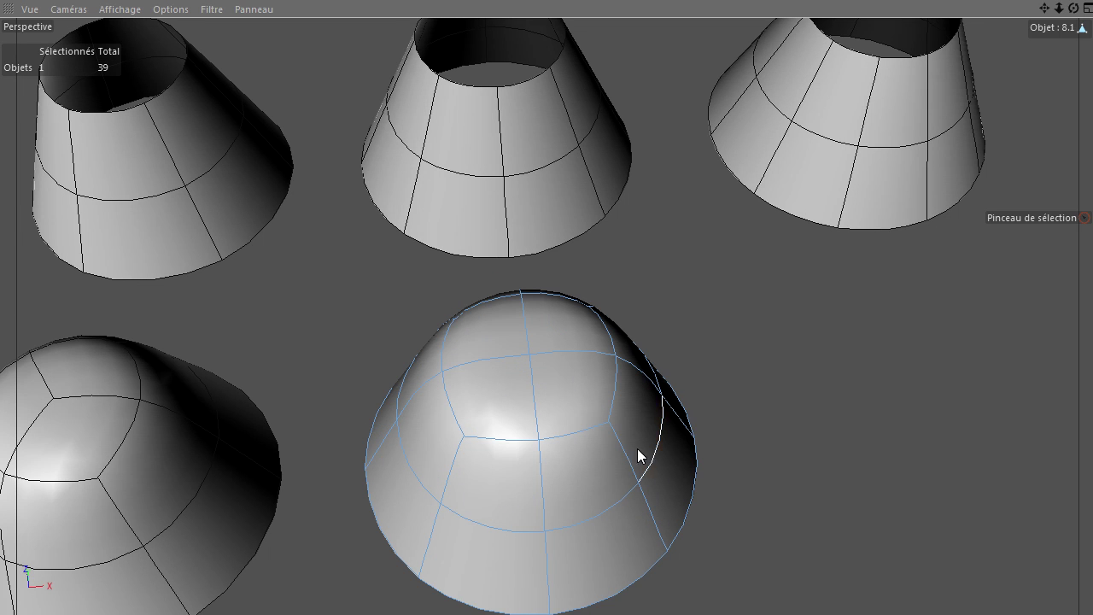
left_click_drag(1074, 10, 689, 218)
key("q")
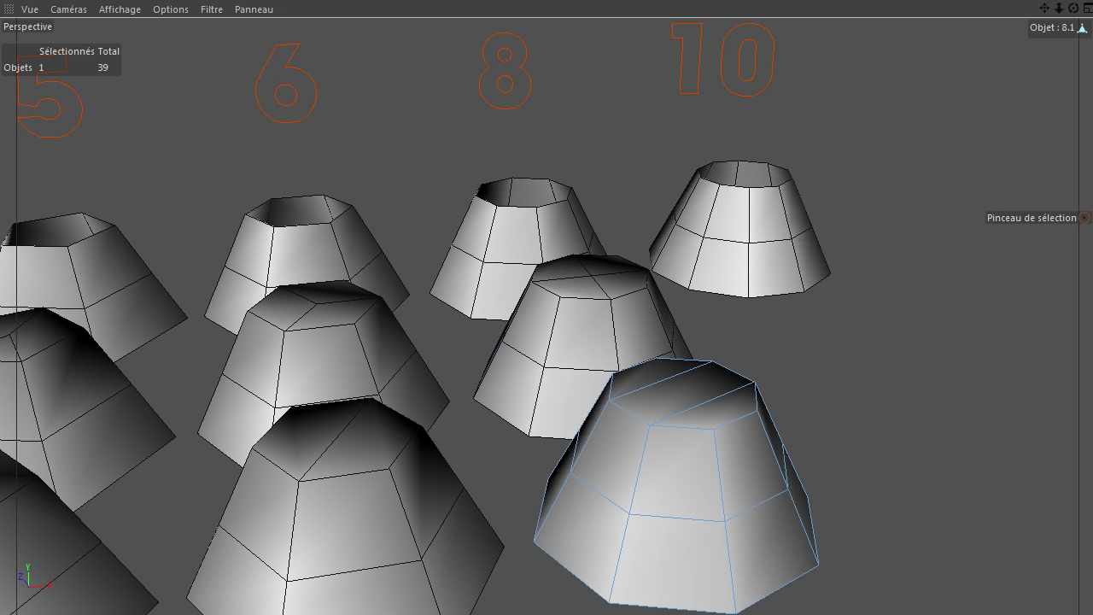
- Examine the second closed eight-sided mesh up close, first unsmoothed, then from several angles with subdivision smoothing enabled
left_click_drag(1046, 10, 818, 420)
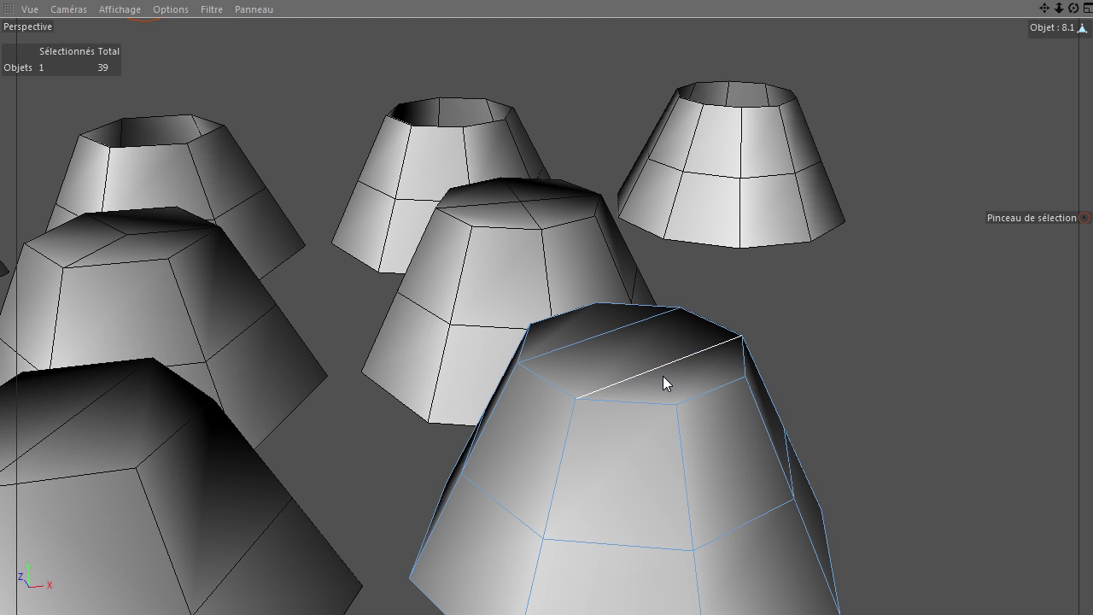
key("q")
left_click_drag(1074, 10, 624, 279)
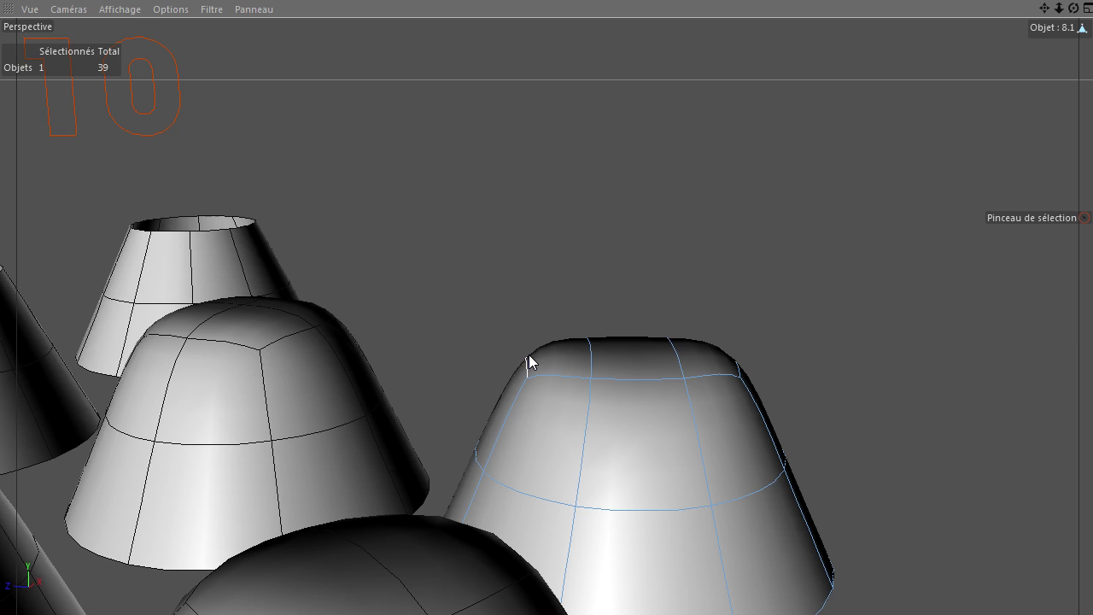
left_click_drag(1074, 8, 624, 348)
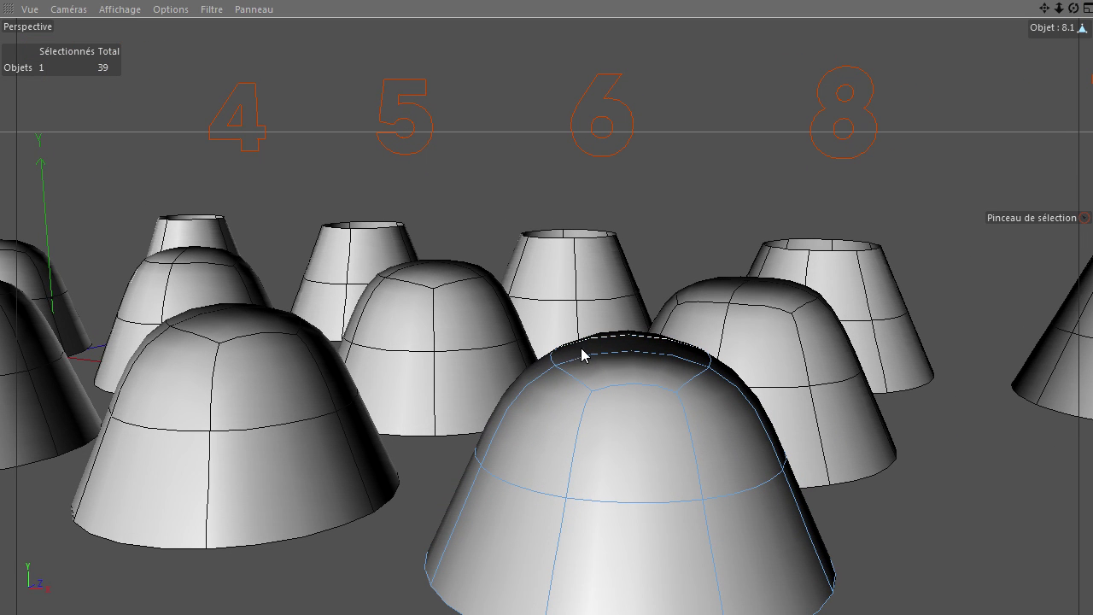
left_click_drag(1074, 9, 697, 398)
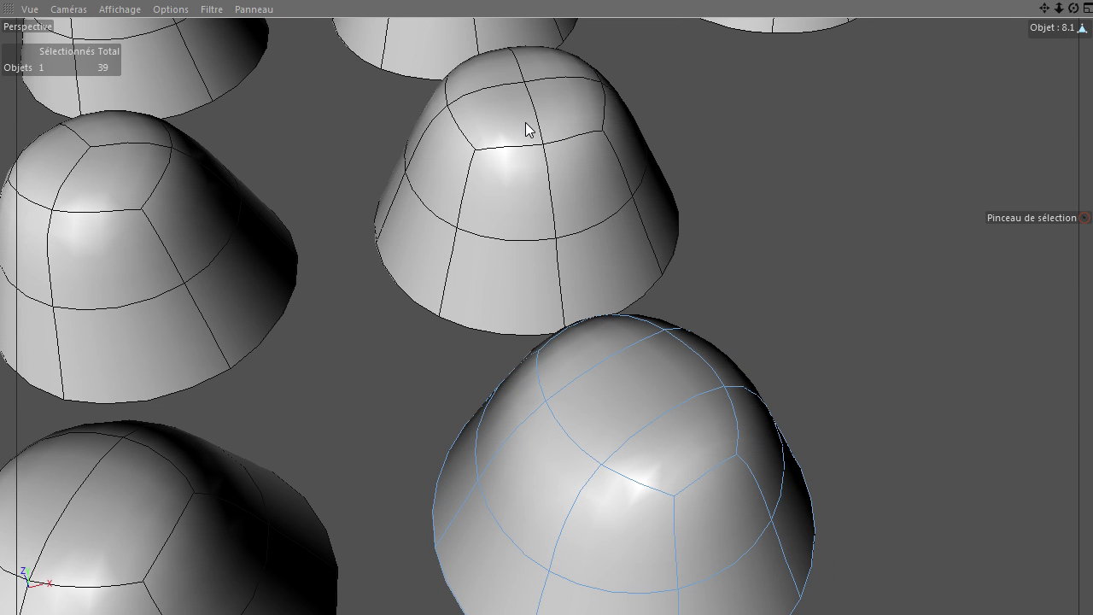
- Select and frame the first closed eight-sided mesh, and compare it with the surrounding rows
left_click(525, 188)
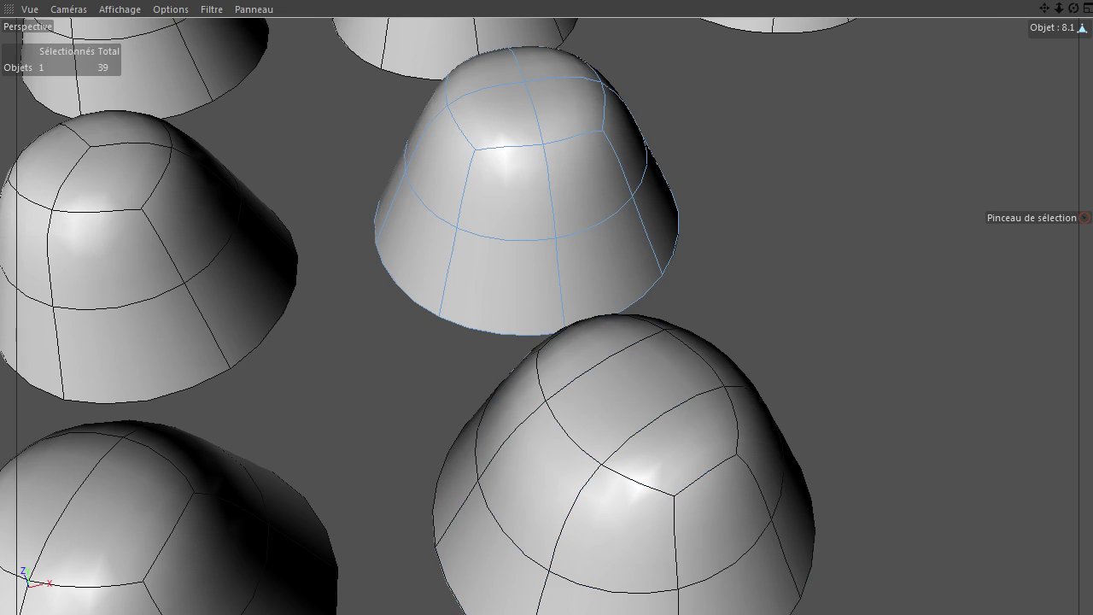
key("o")
scroll(700, 260, "down", 3)
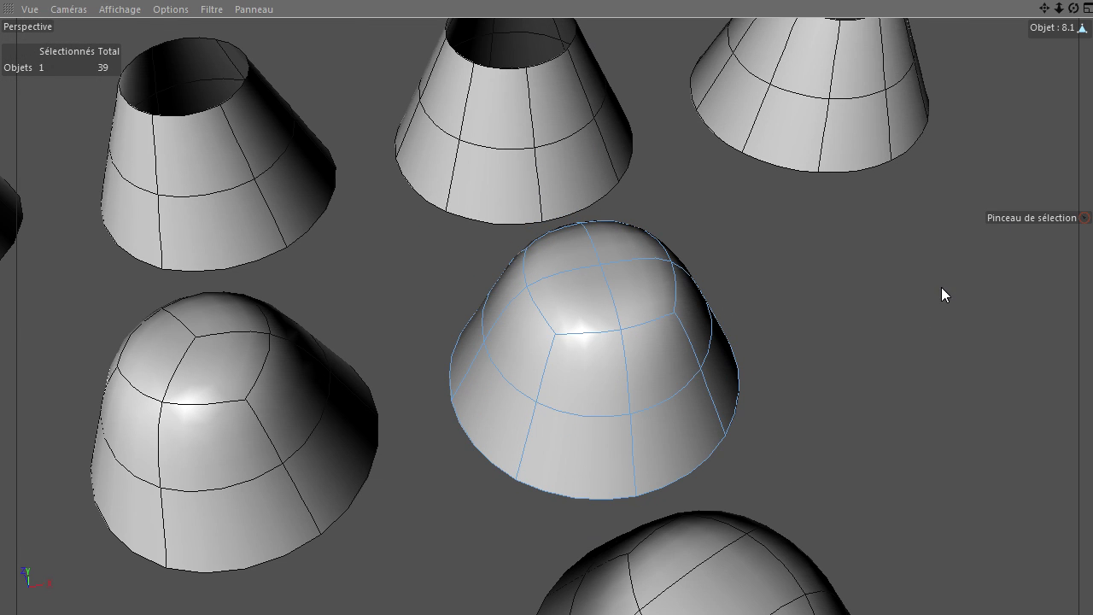
scroll(525, 319, "down", 4)
scroll(538, 344, "down", 2)
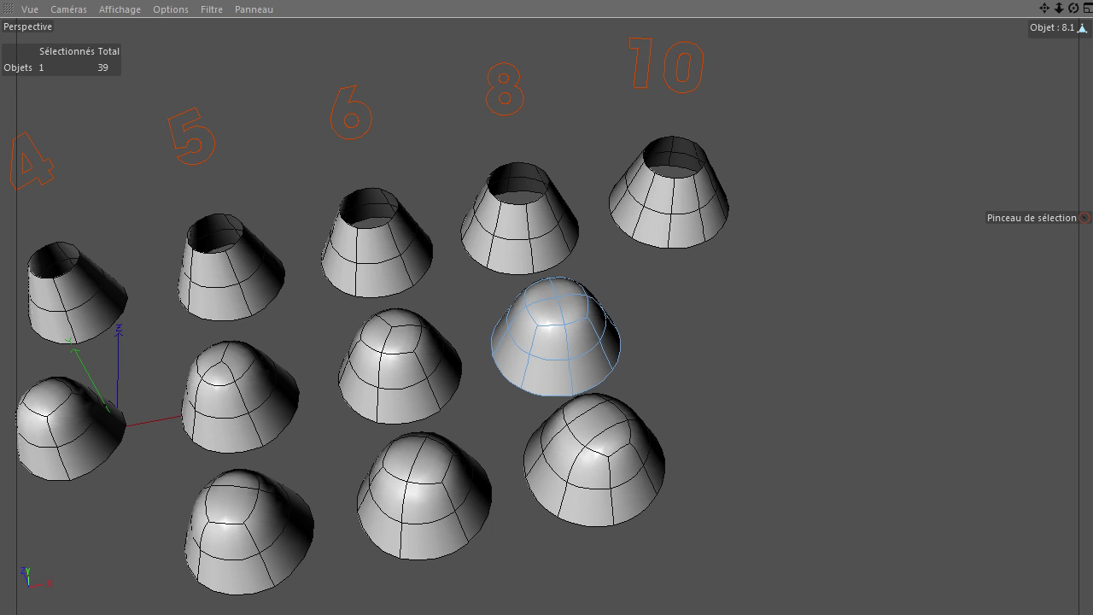
- Select and frame the open ten-sided mesh 10 with subdivision smoothing turned off
left_click(669, 205)
key("o")
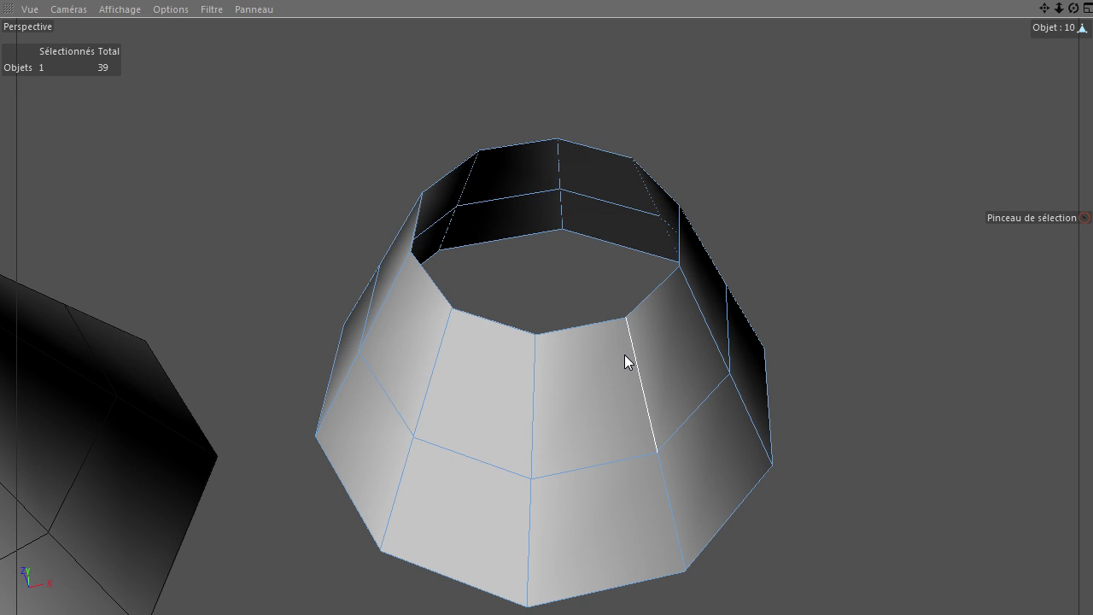
scroll(619, 359, "down", 2)
scroll(614, 361, "down", 1)
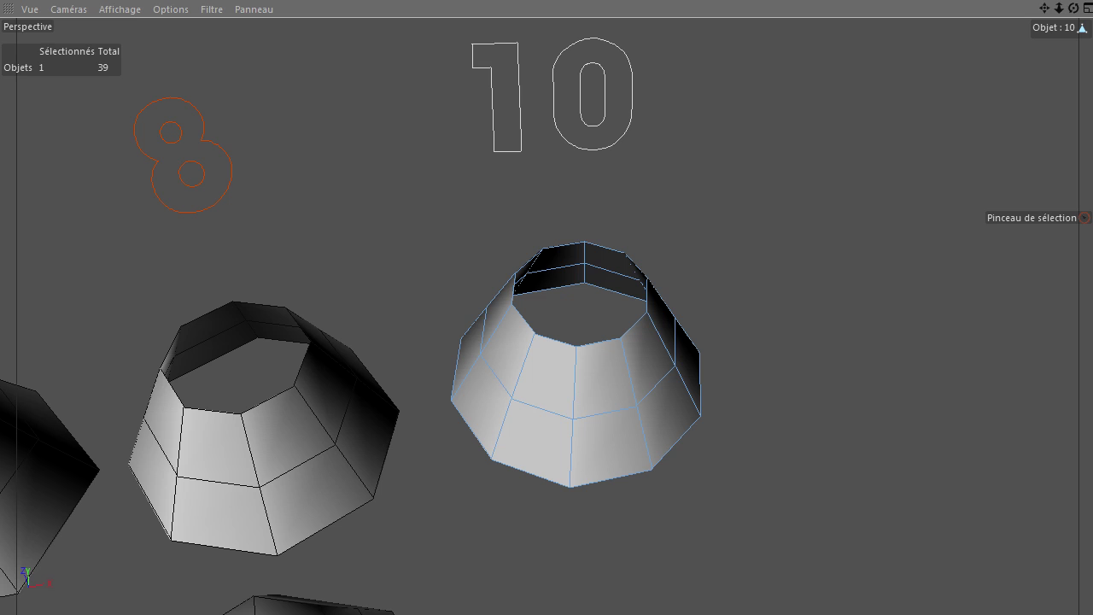
- Show the closed ten-sided mesh 10.1 in front of mesh 10 and examine its unsmoothed cap layout from above
key("ctrl+z")
key("ctrl+y")
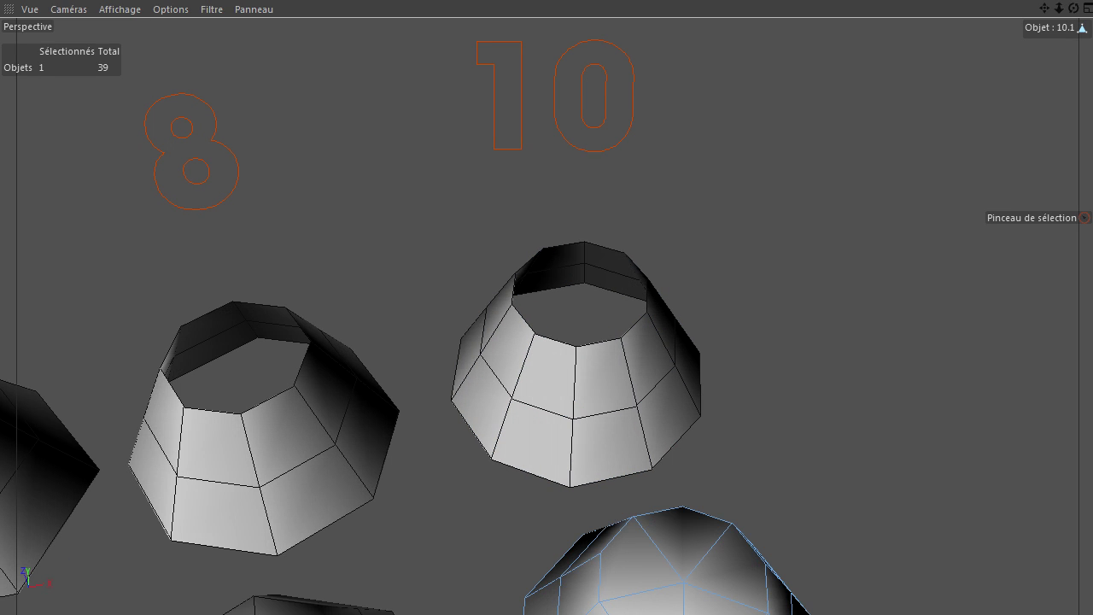
scroll(703, 237, "down", 2)
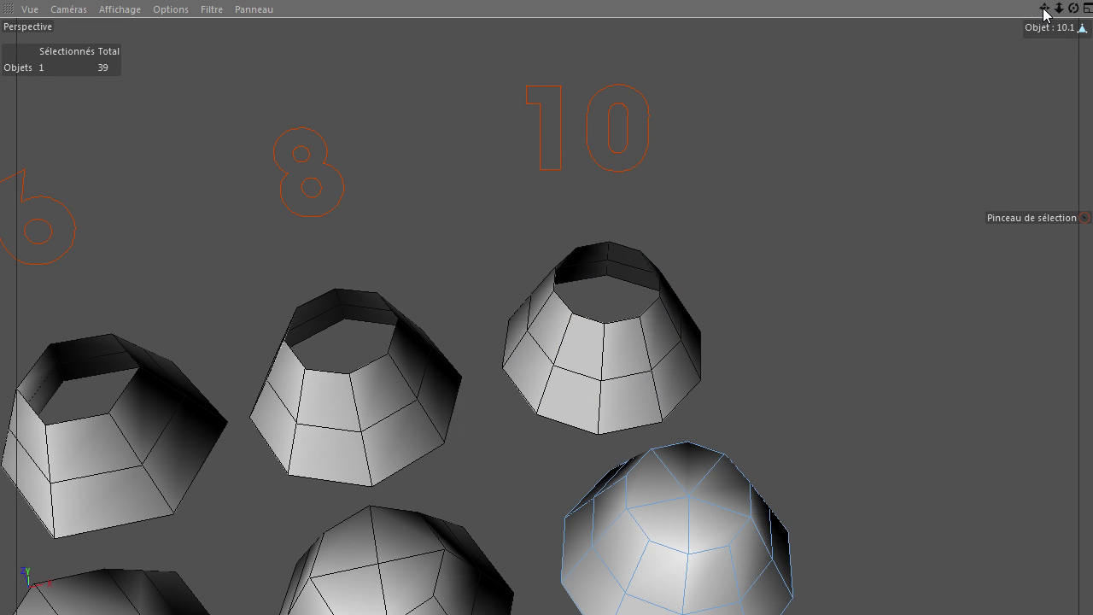
left_click_drag(1044, 8, 809, 421)
scroll(809, 421, "up", 3)
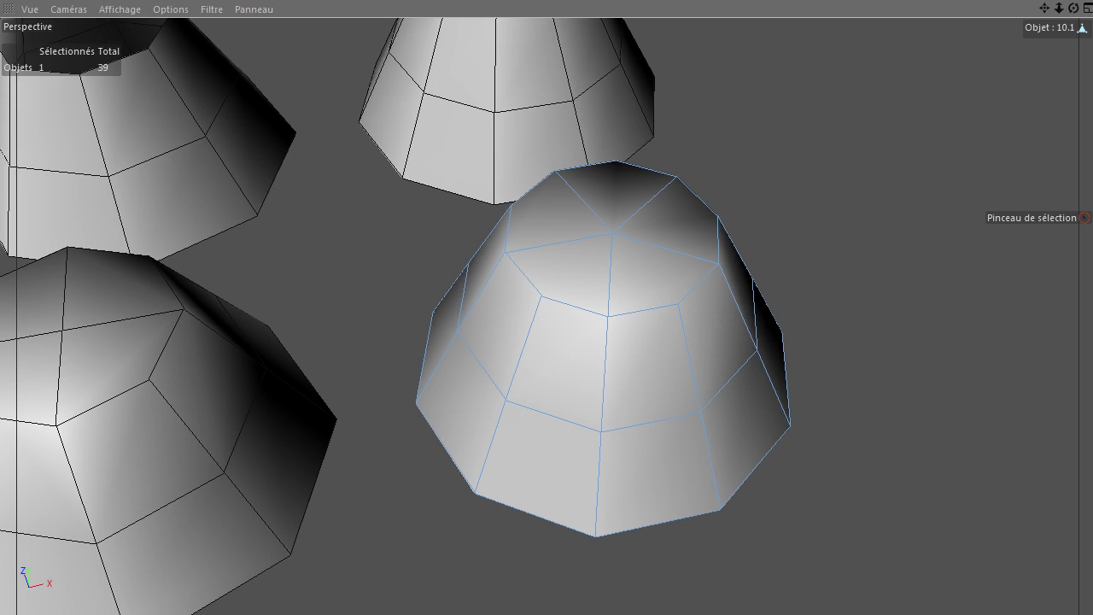
key("ctrl+shift+a")
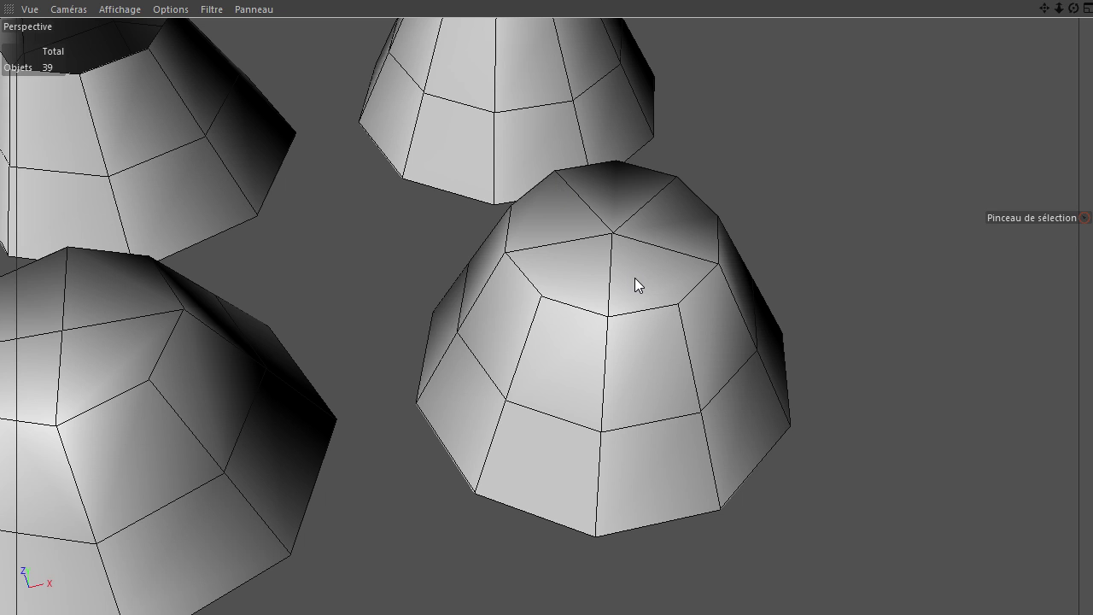
left_click_drag(1044, 8, 795, 414)
scroll(670, 290, "down", 2)
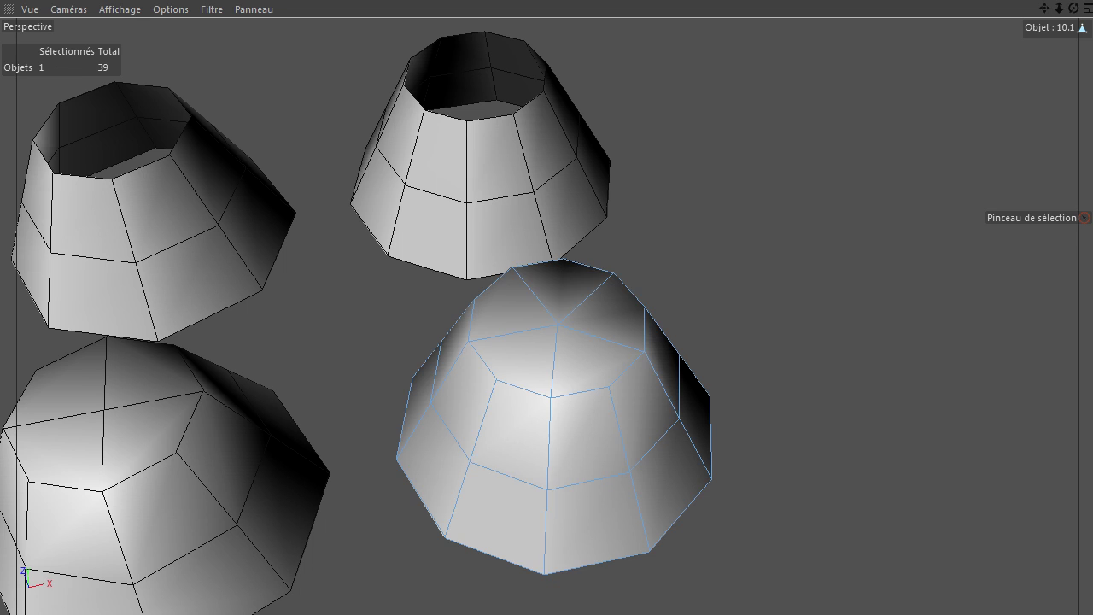
- Enable subdivision smoothing, show the second closed ten-sided mesh in front of the first, and frame it
key("q")
left_click_drag(1074, 9, 691, 369)
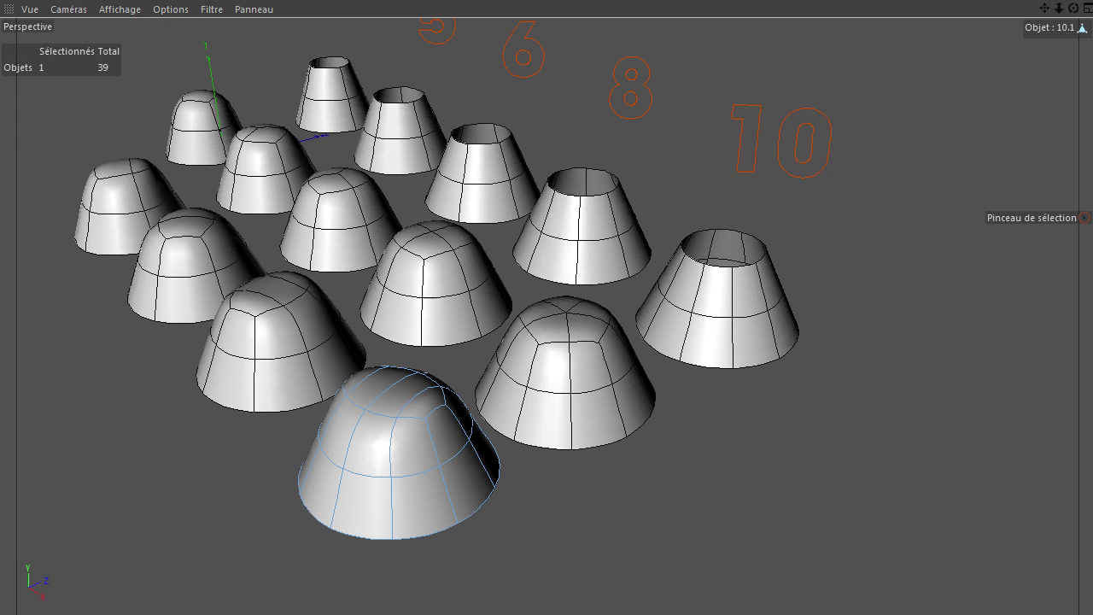
key("o")
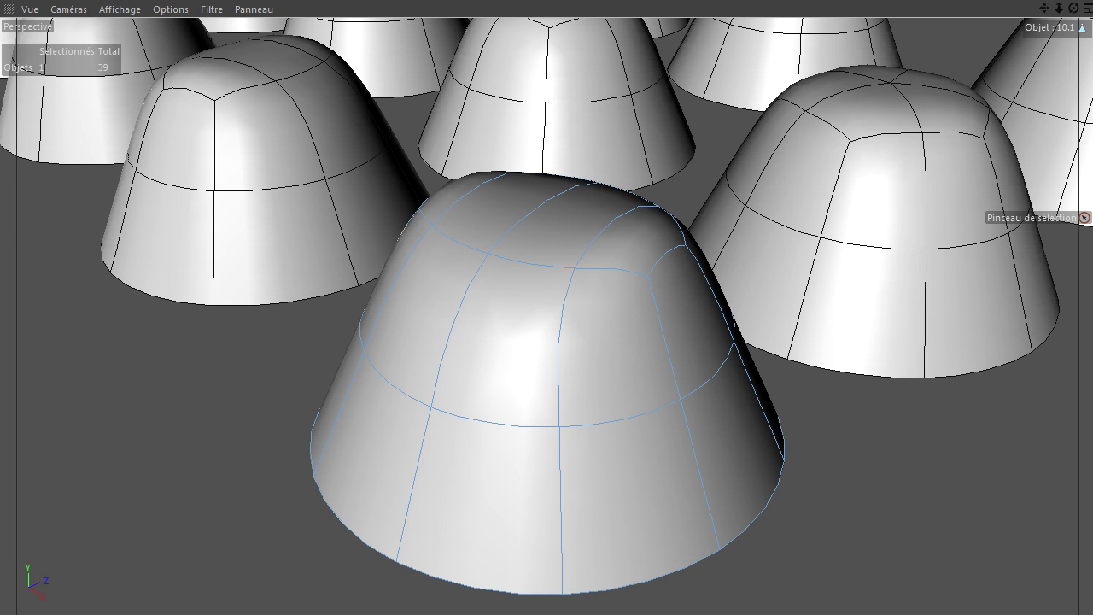
- Turn subdivision smoothing off and examine the parallel-edge cap of the second closed ten-sided mesh from above
key("ctrl+shift+a")
key("q")
key("ctrl+shift+a")
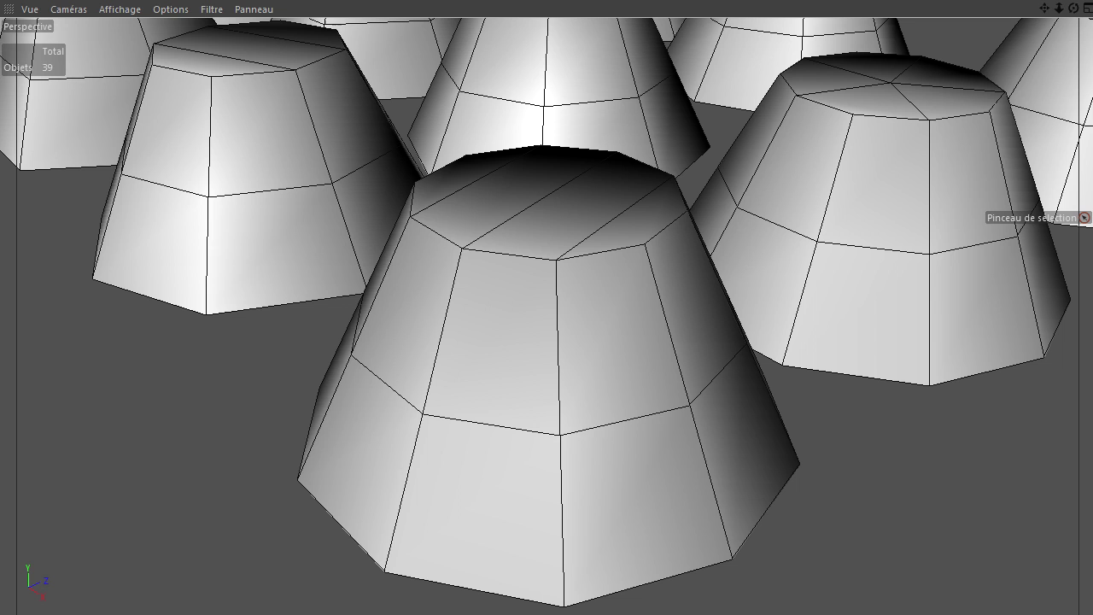
left_click(549, 376)
left_click_drag(1074, 9, 811, 423)
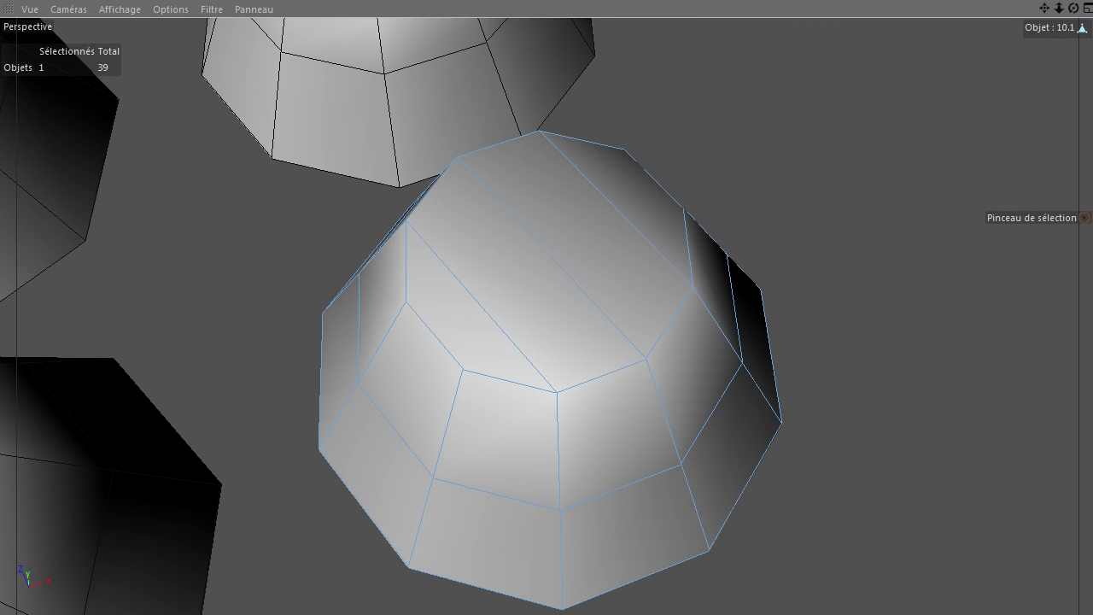
left_click(870, 296)
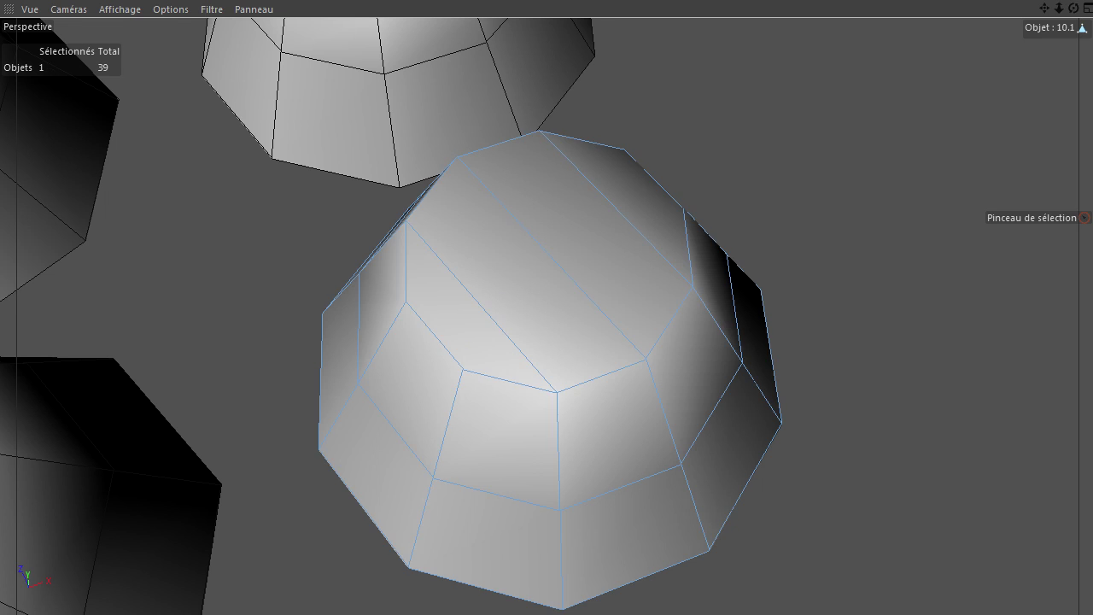
- Enable subdivision smoothing and compare the second closed ten-sided mesh with the first one behind it
key("q")
mouse_move(1074, 9)
left_mouse_down()
mouse_move(812, 427)
mouse_move(1065, 24)
left_mouse_up()
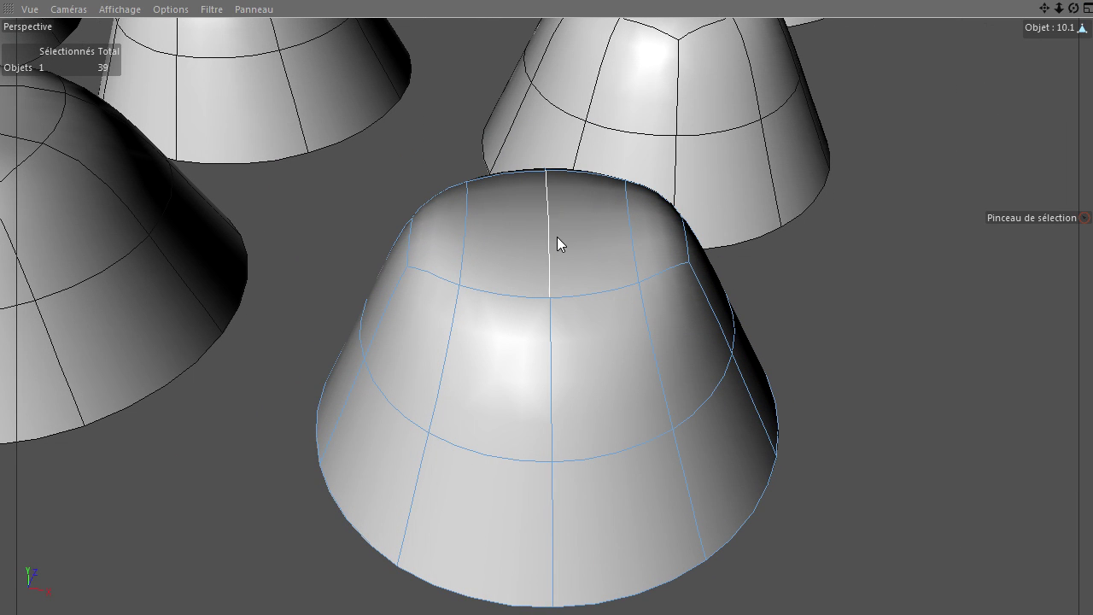
scroll(513, 372, "down", 3)
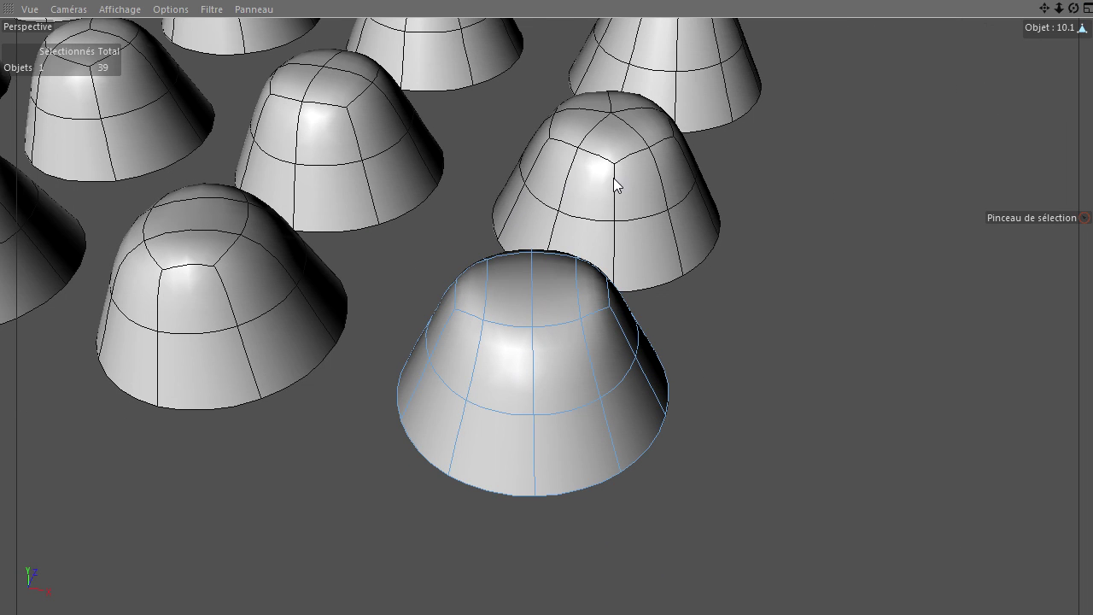
scroll(553, 238, "down", 3)
- Review the complete rows of open and closed meshes, from four to ten sides, from low and high angles
left_click_drag(1045, 9, 813, 431)
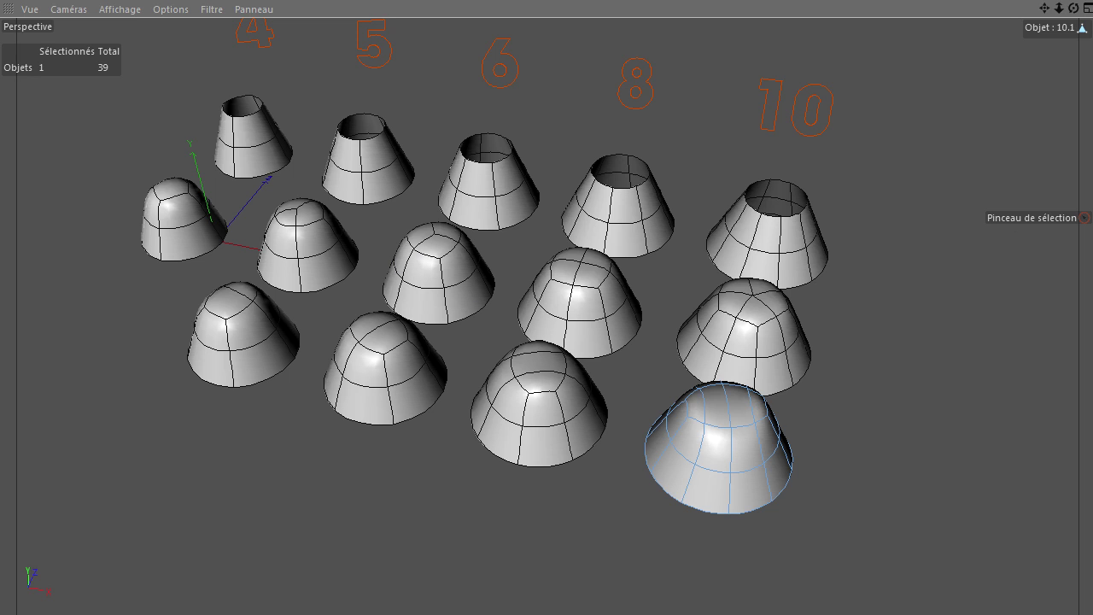
left_click_drag(1074, 8, 811, 423)
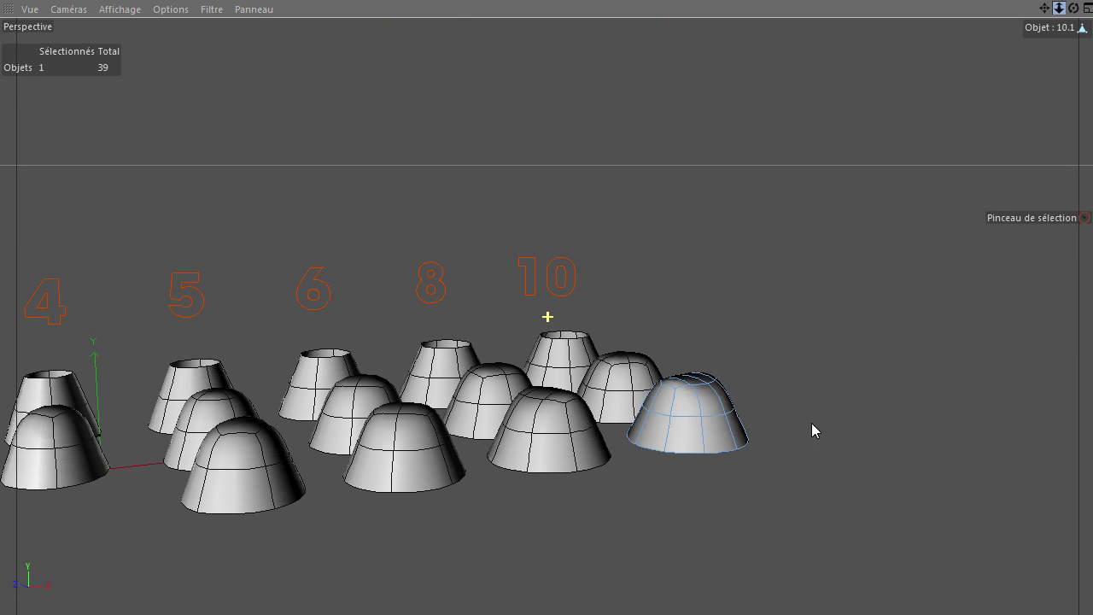
left_click_drag(1045, 10, 404, 349)
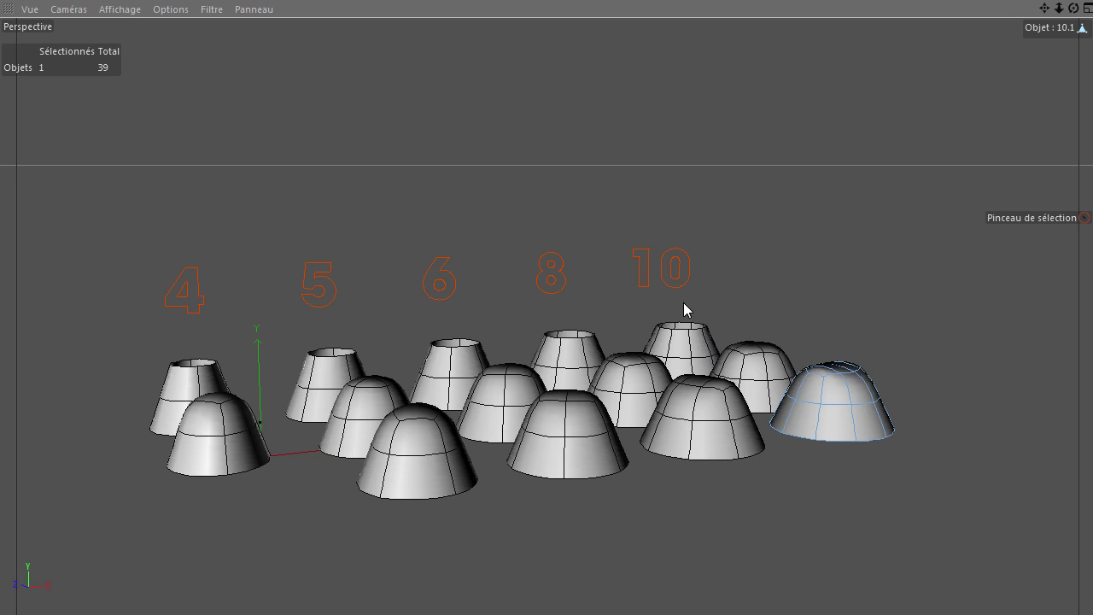
left_click_drag(1073, 9, 776, 259)
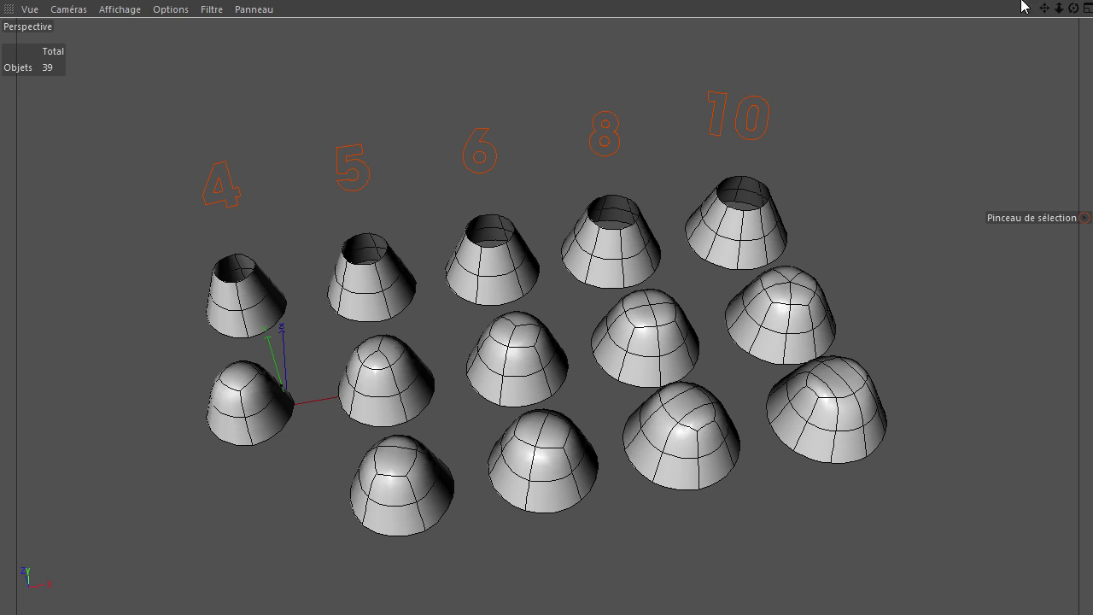
left_click_drag(1043, 9, 812, 423)
left_click_drag(1059, 8, 811, 430)
left_click_drag(1043, 9, 803, 298)
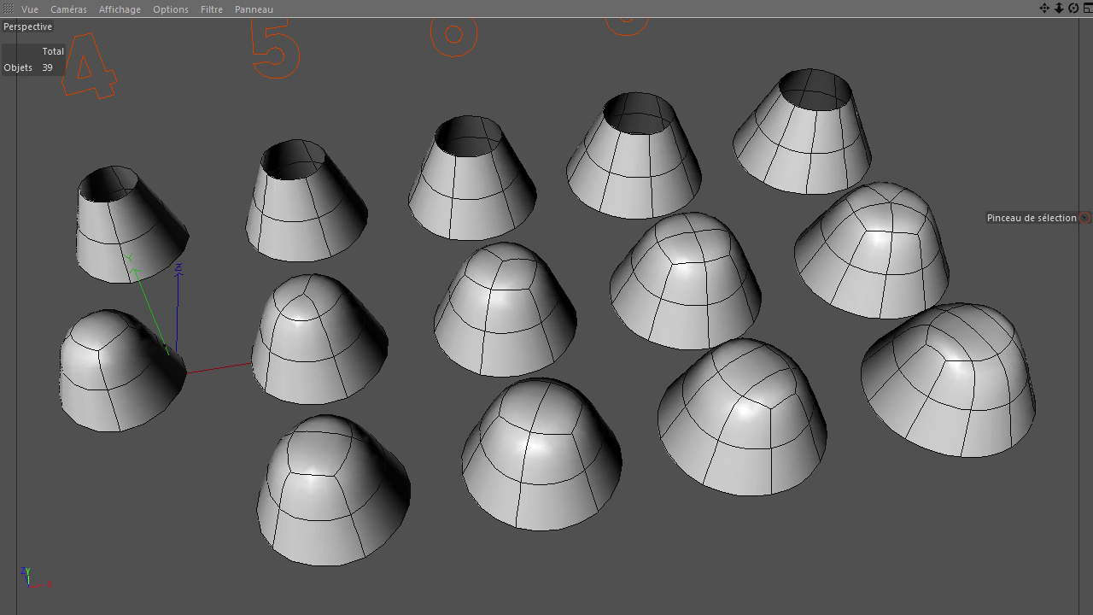
- Turn subdivision smoothing off, hide the tapered meshes, and show the four flat edge-reduction grids with their pole labels
key("q")
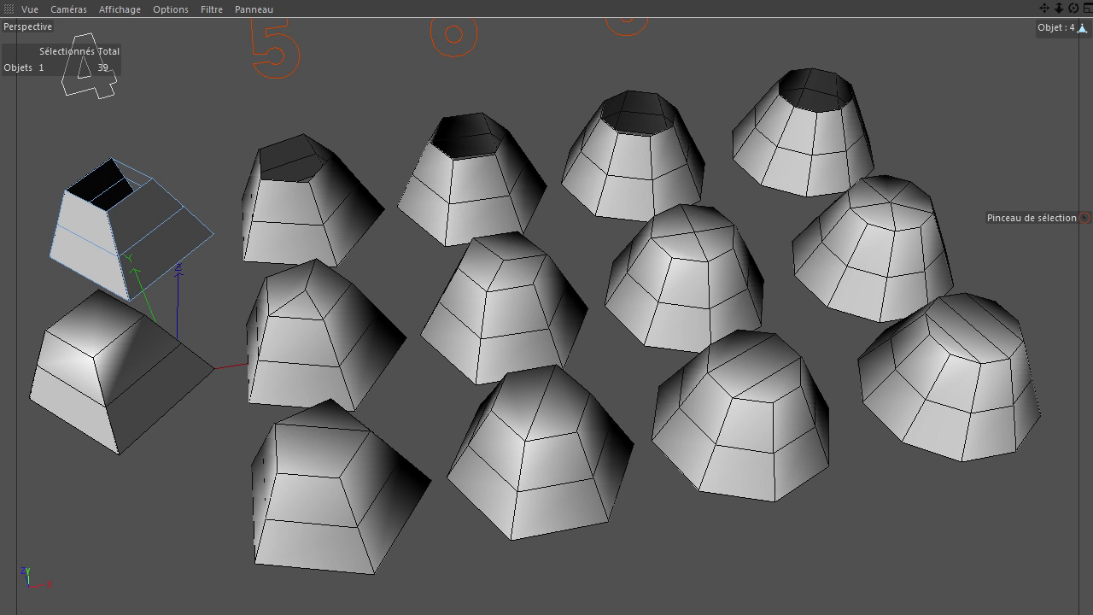
scroll(746, 204, "down", 5)
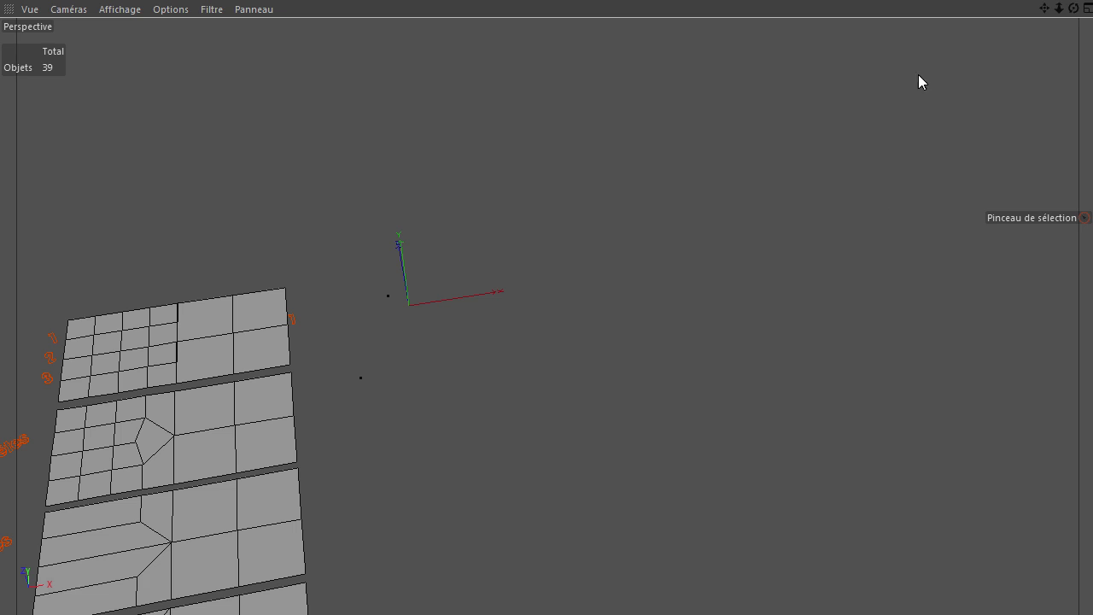
left_click_drag(1042, 11, 1081, 44)
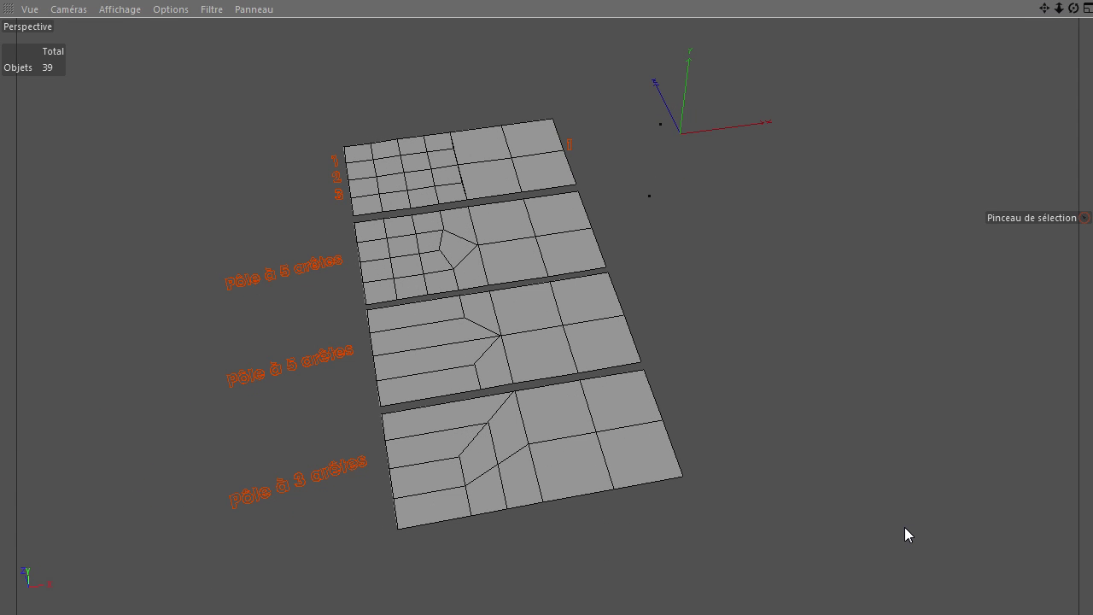